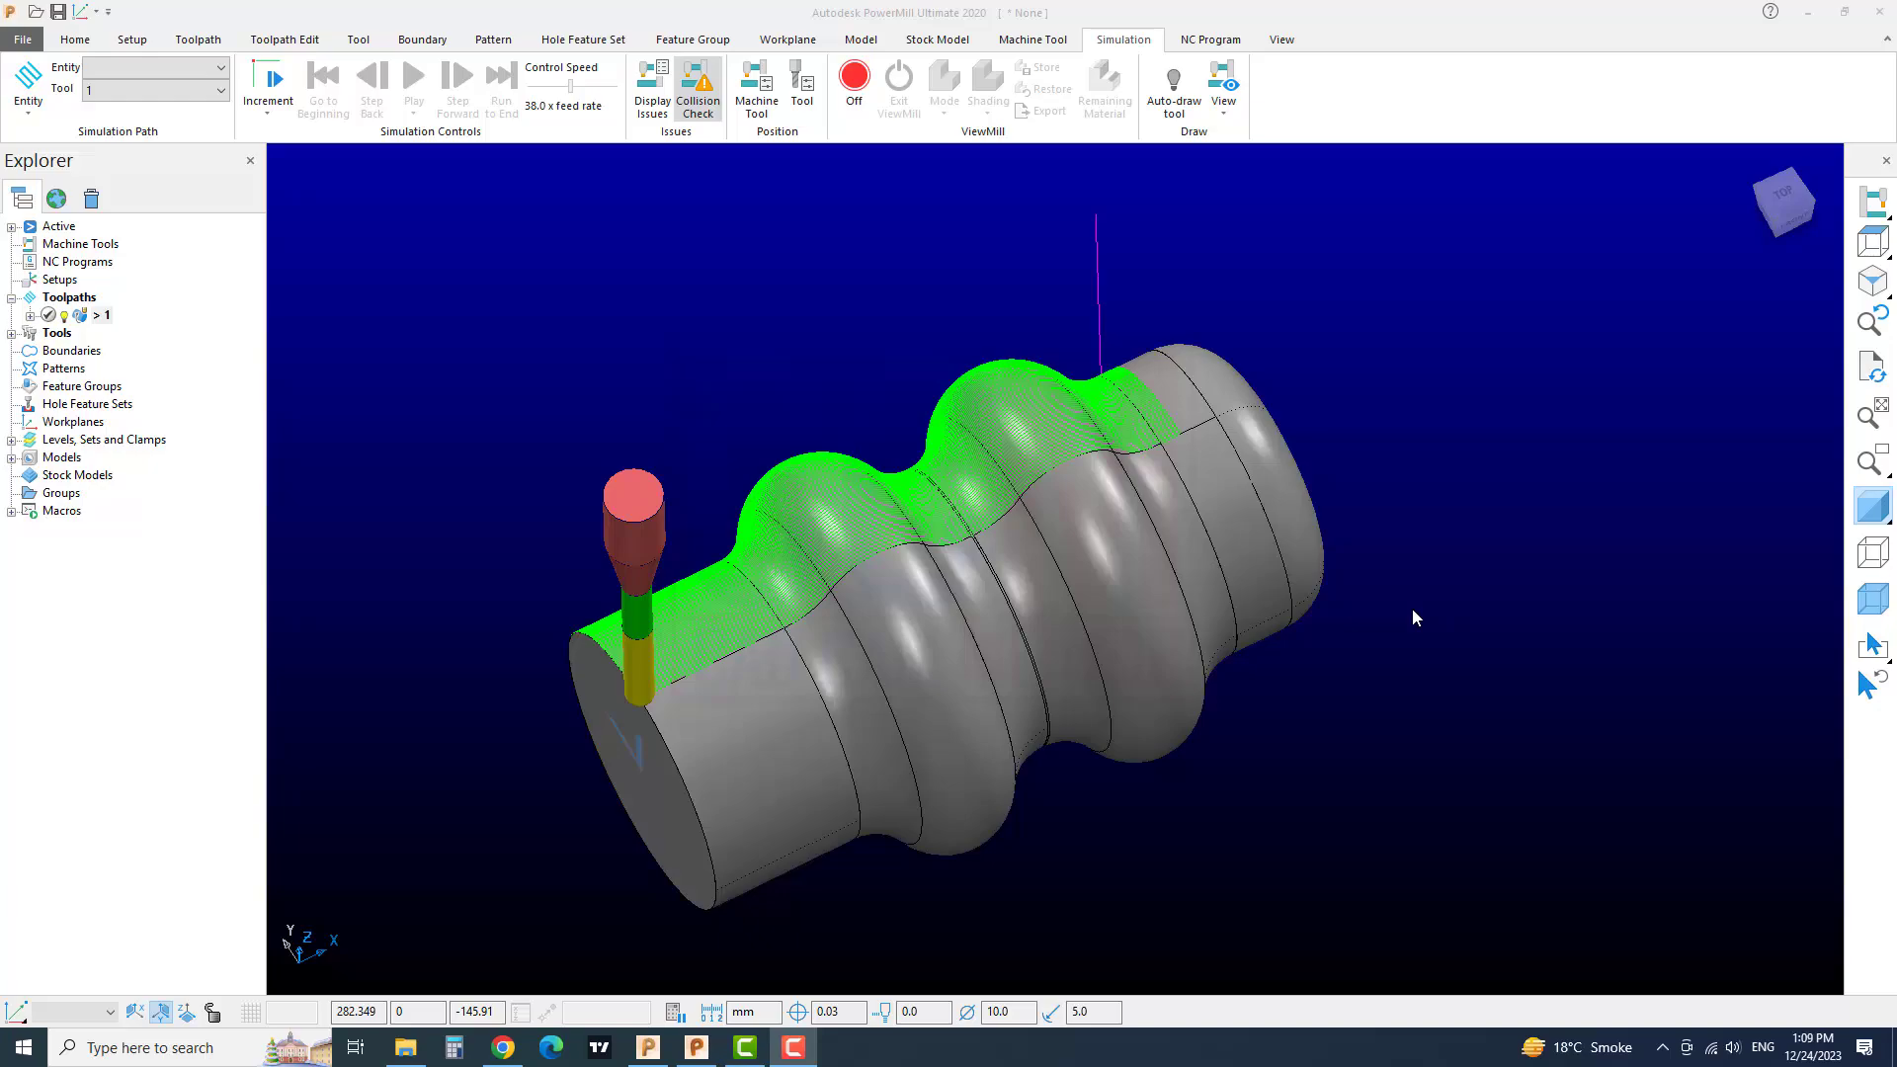
- Delete all existing toolpaths from the project
scroll(1140, 593, "down", 3)
scroll(1135, 601, "up", 3)
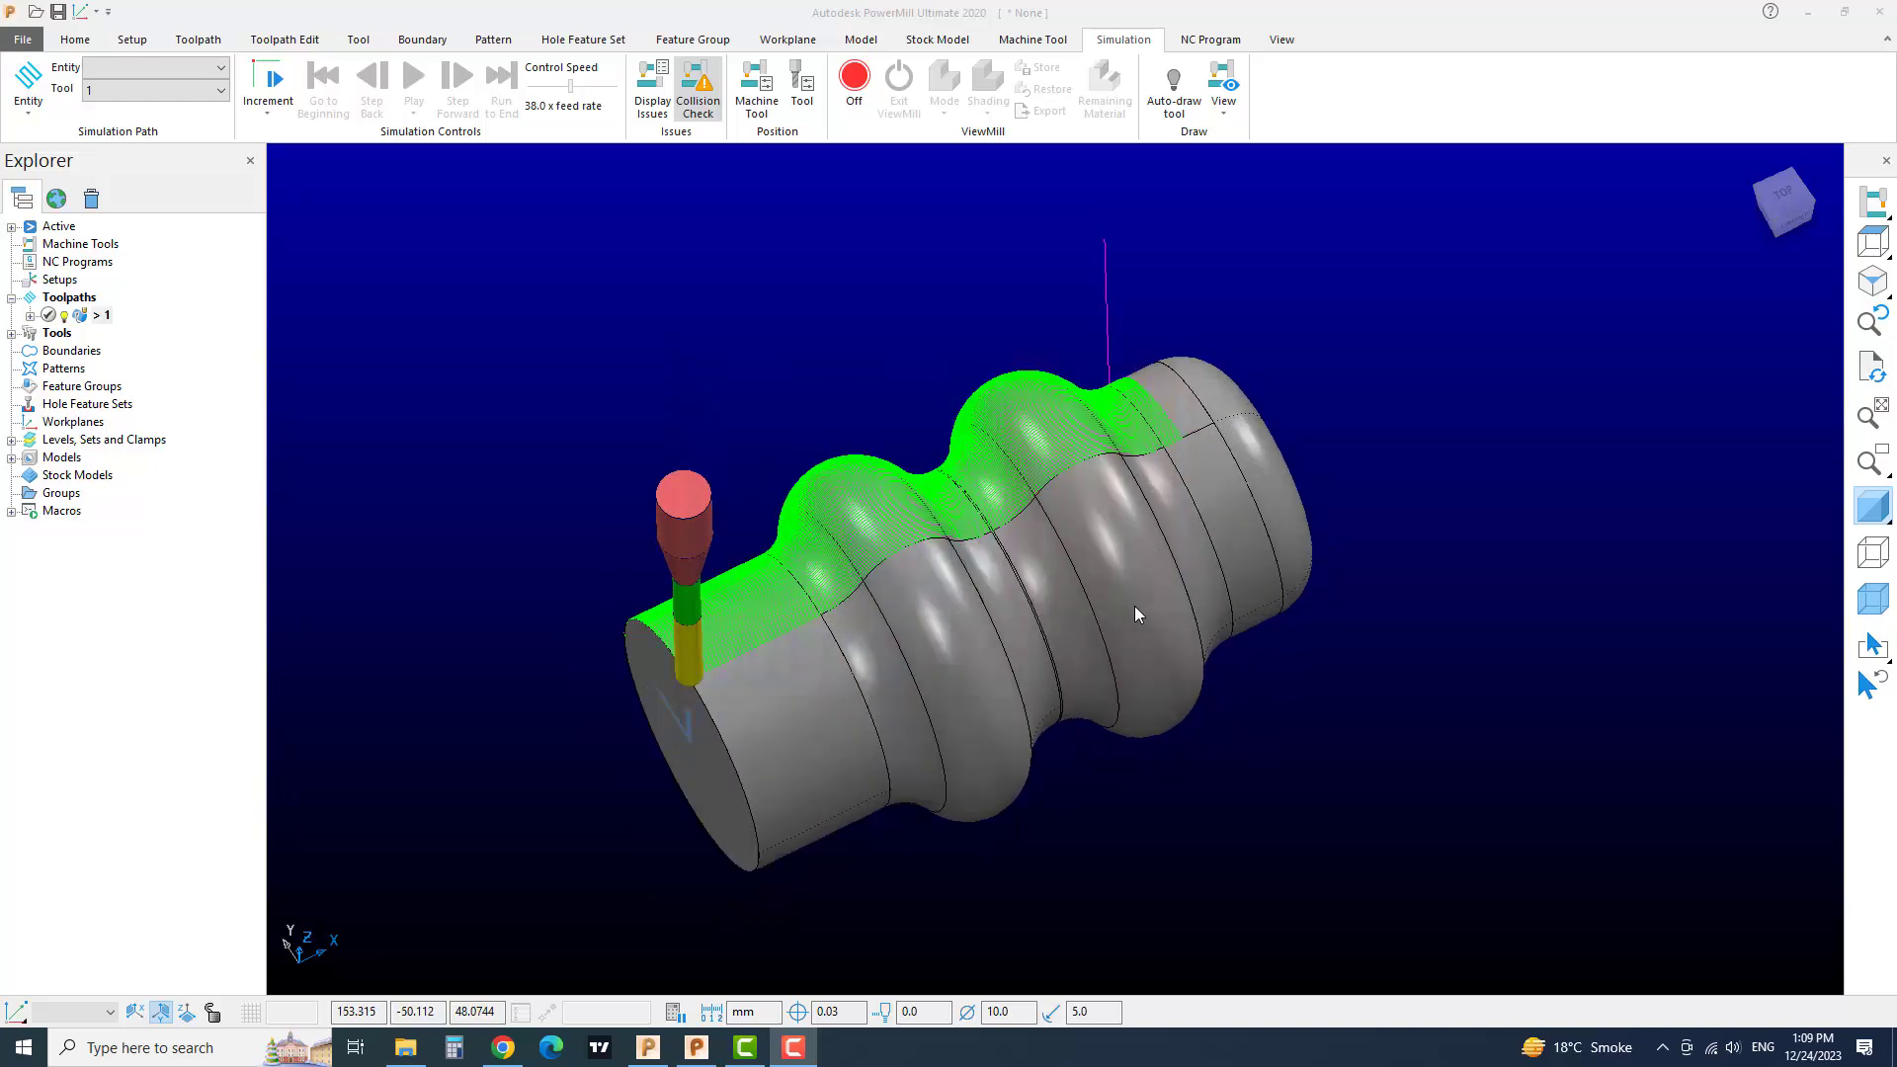
middle_click_drag(1129, 650, 1258, 630)
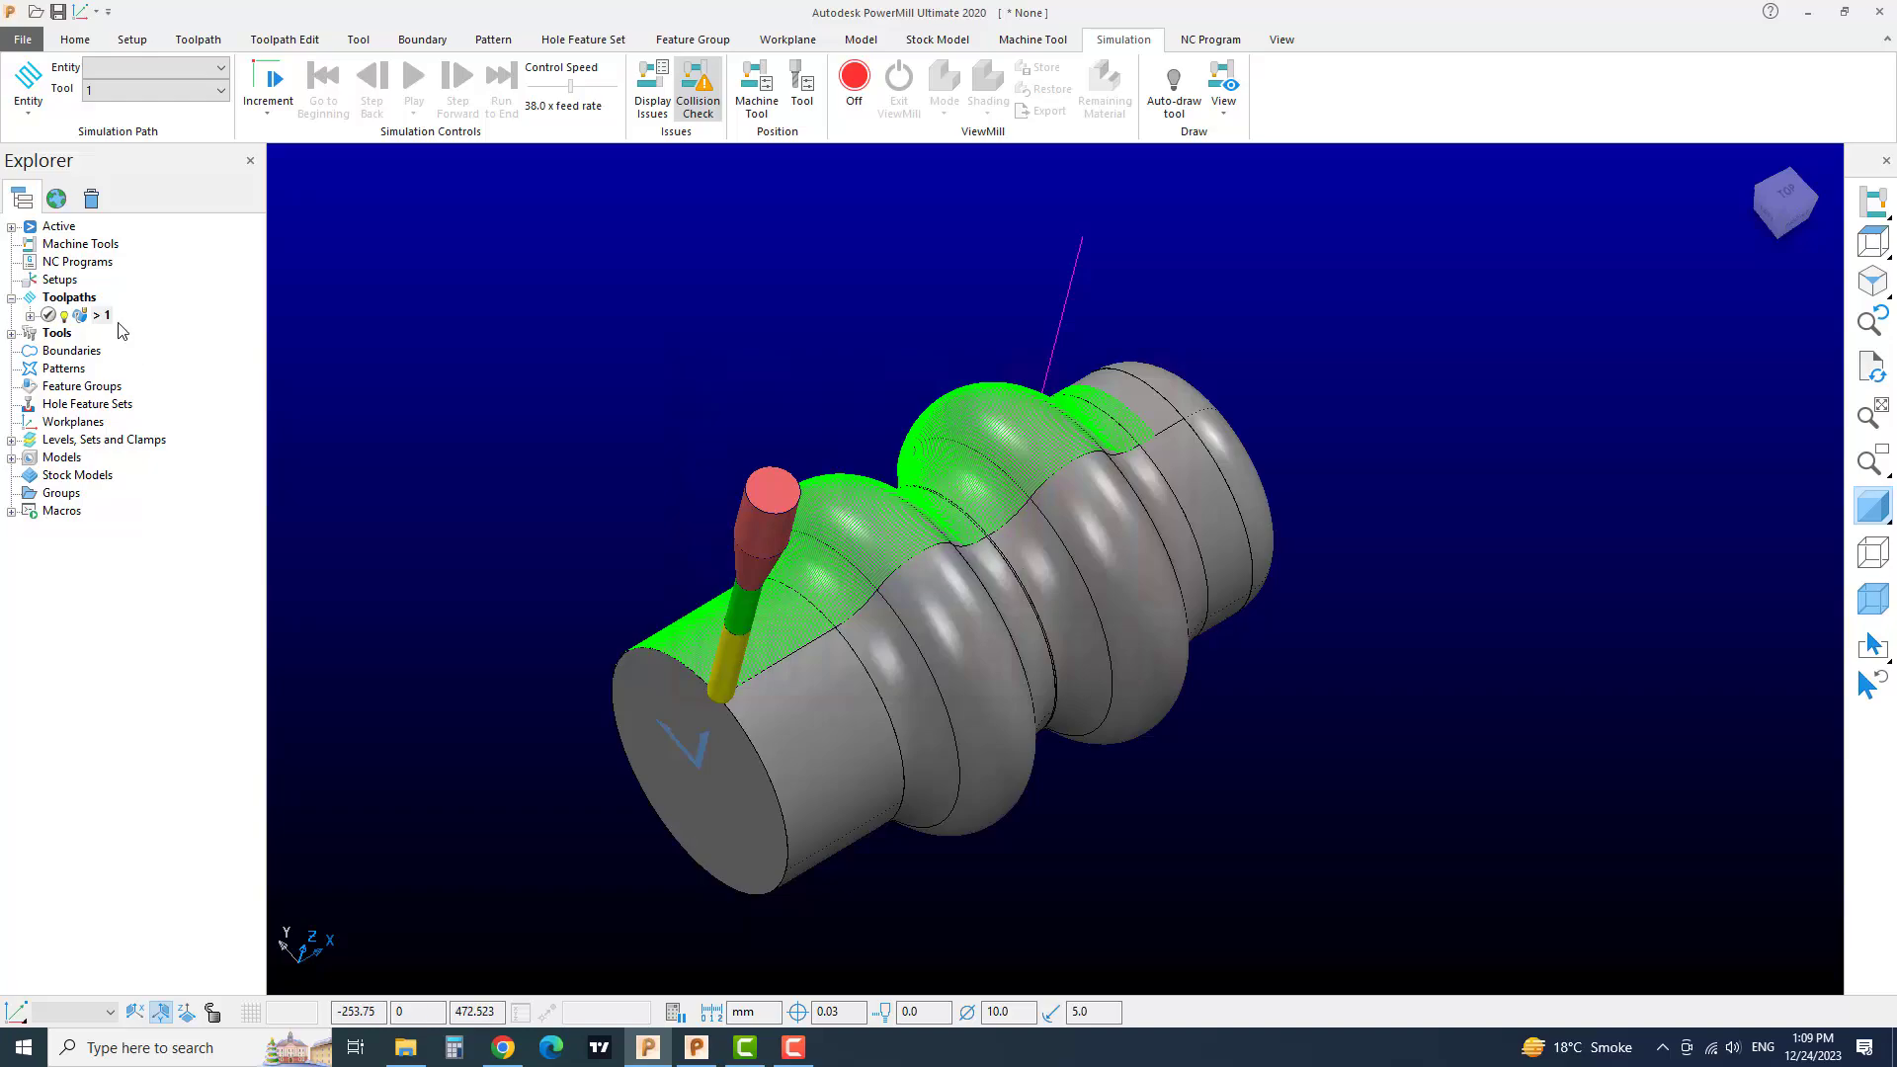
right_click(69, 297)
left_click(129, 781)
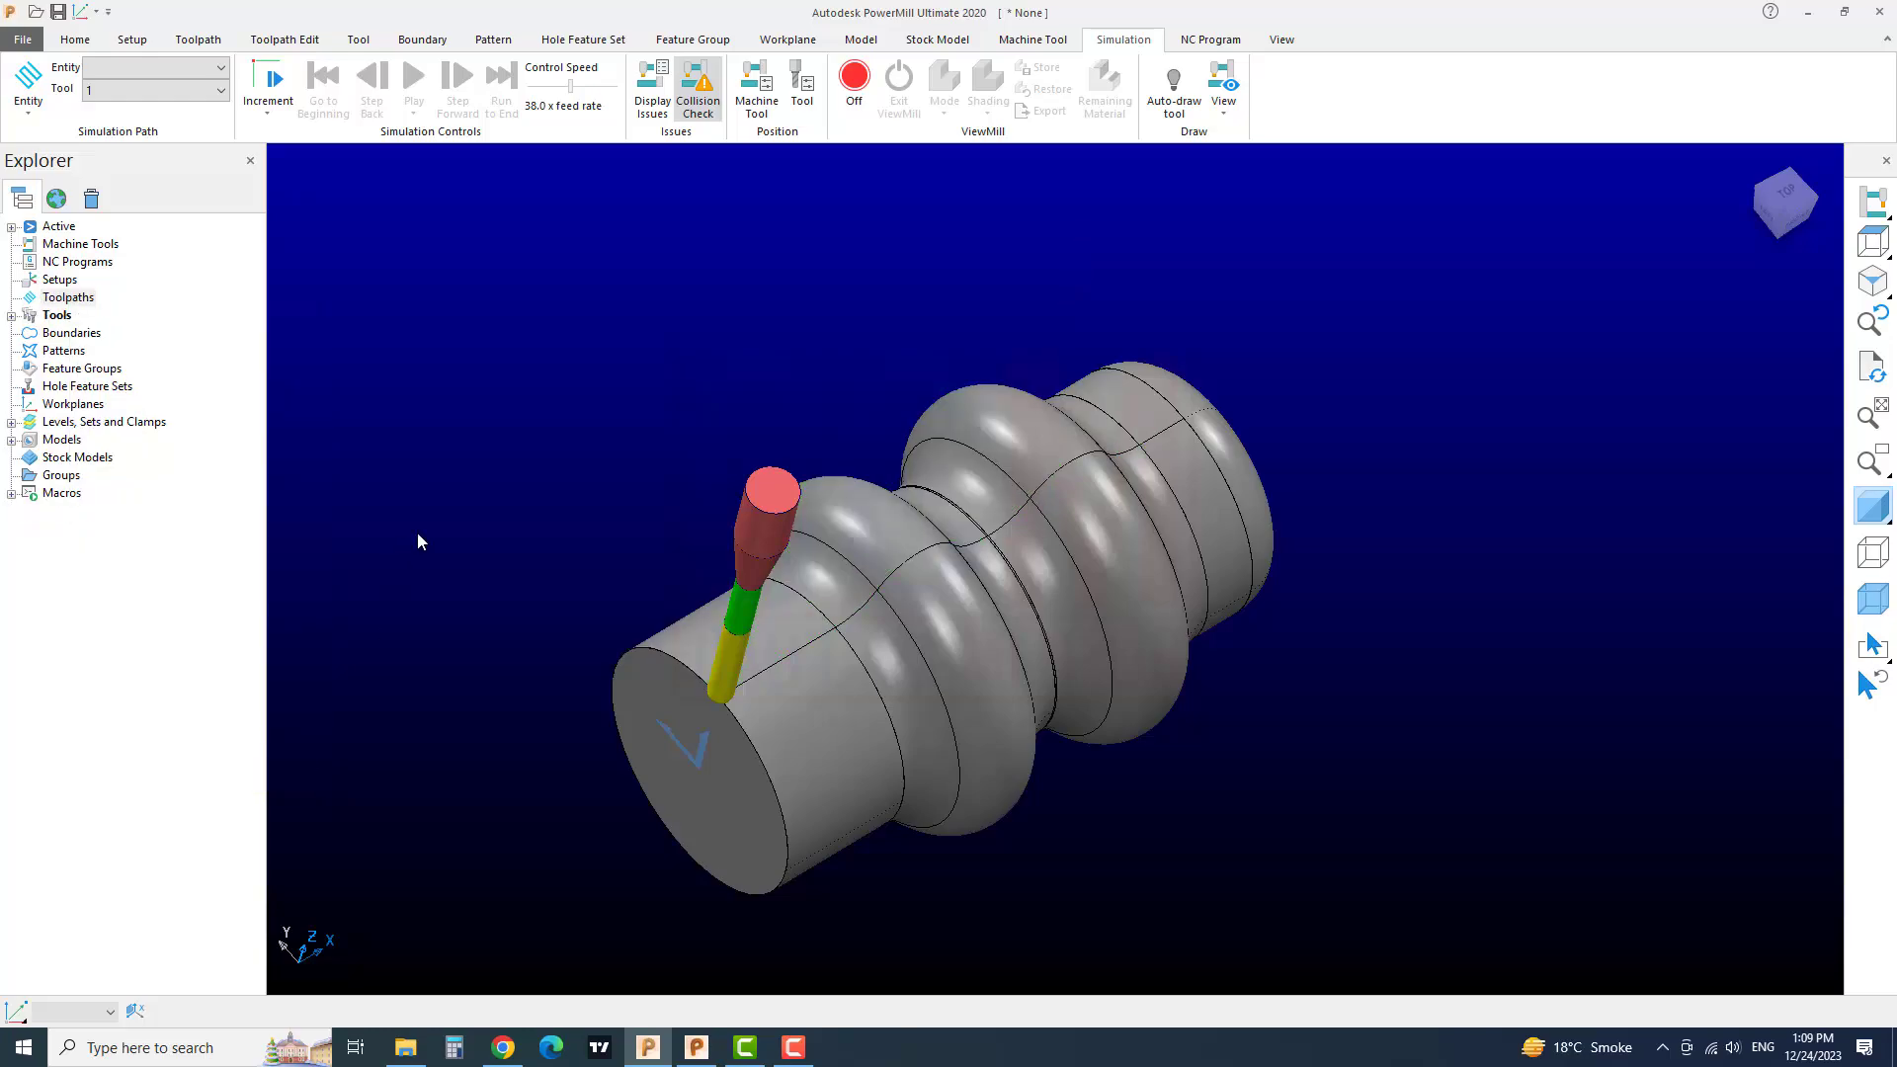
- Create a new toolpath using the Rotary Finishing strategy from the Finishing category
right_click(78, 298)
left_click(188, 352)
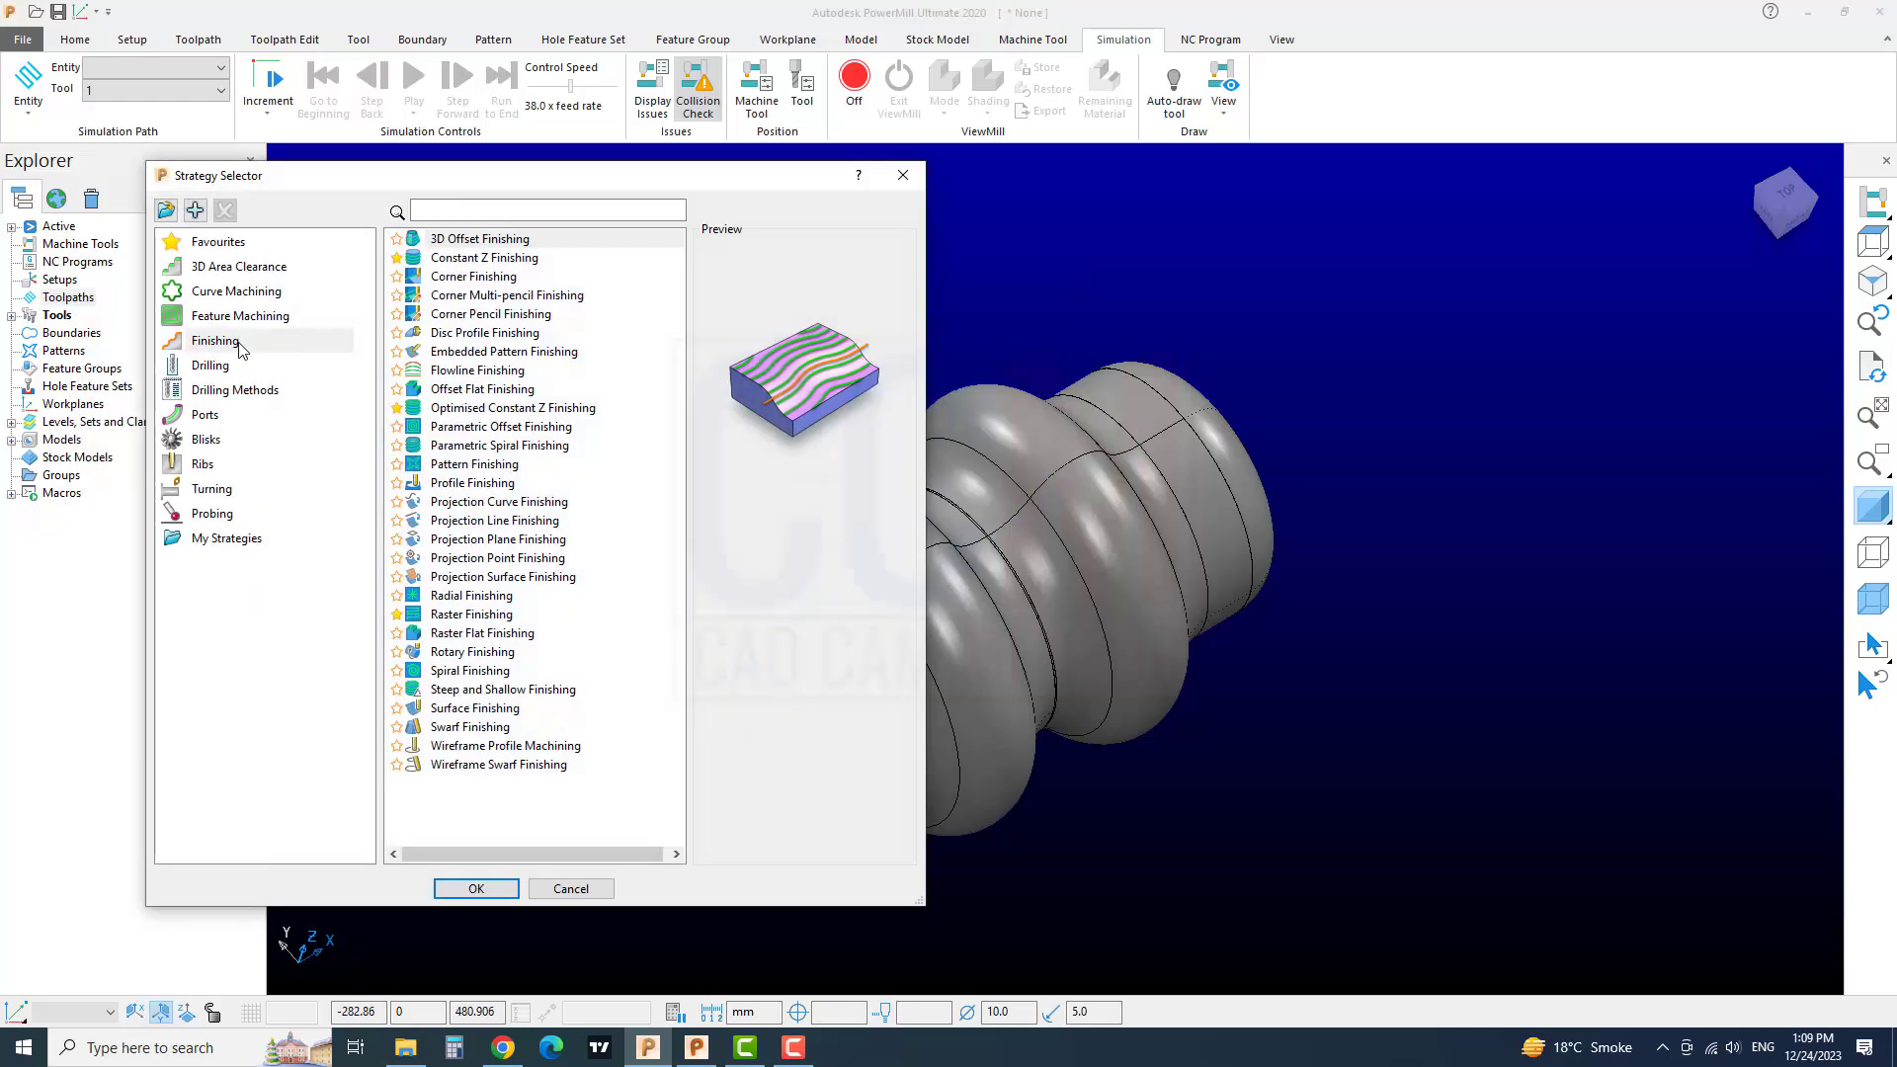
left_click(244, 344)
left_click(473, 655)
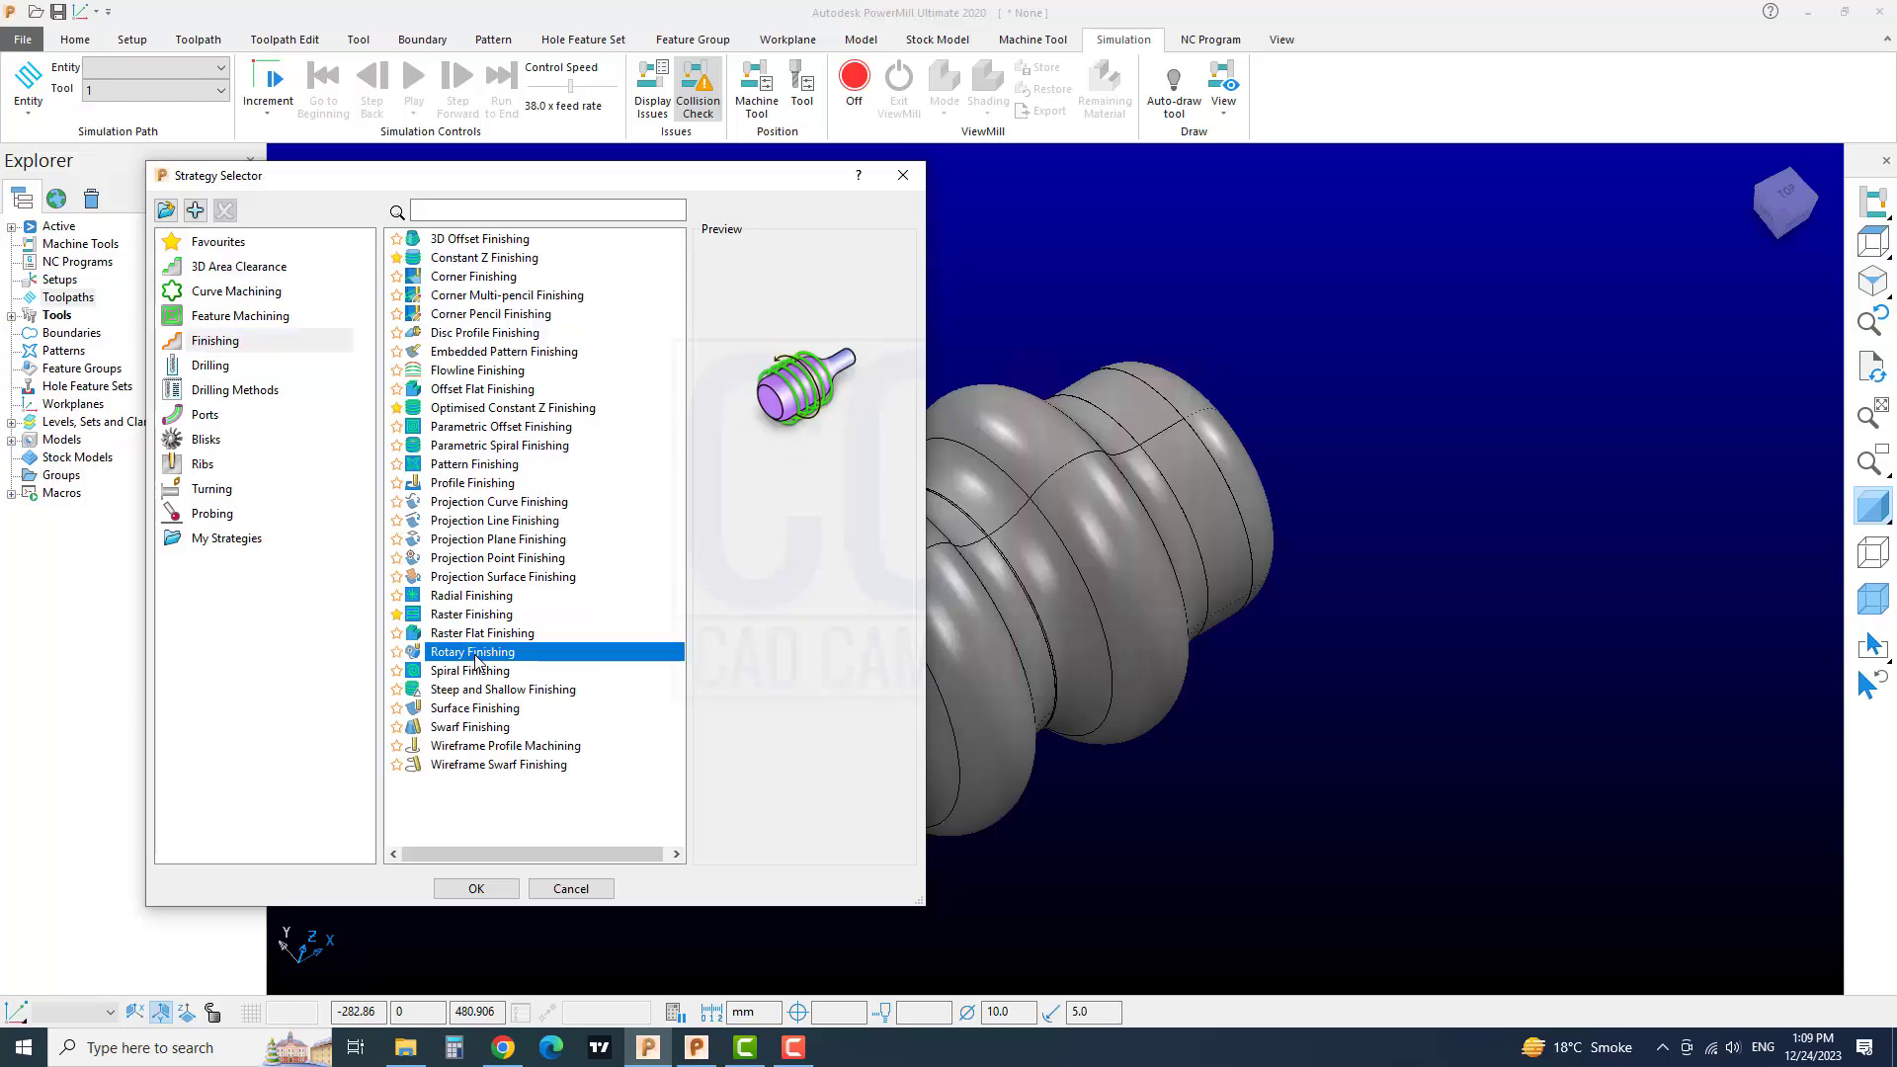
left_click(494, 889)
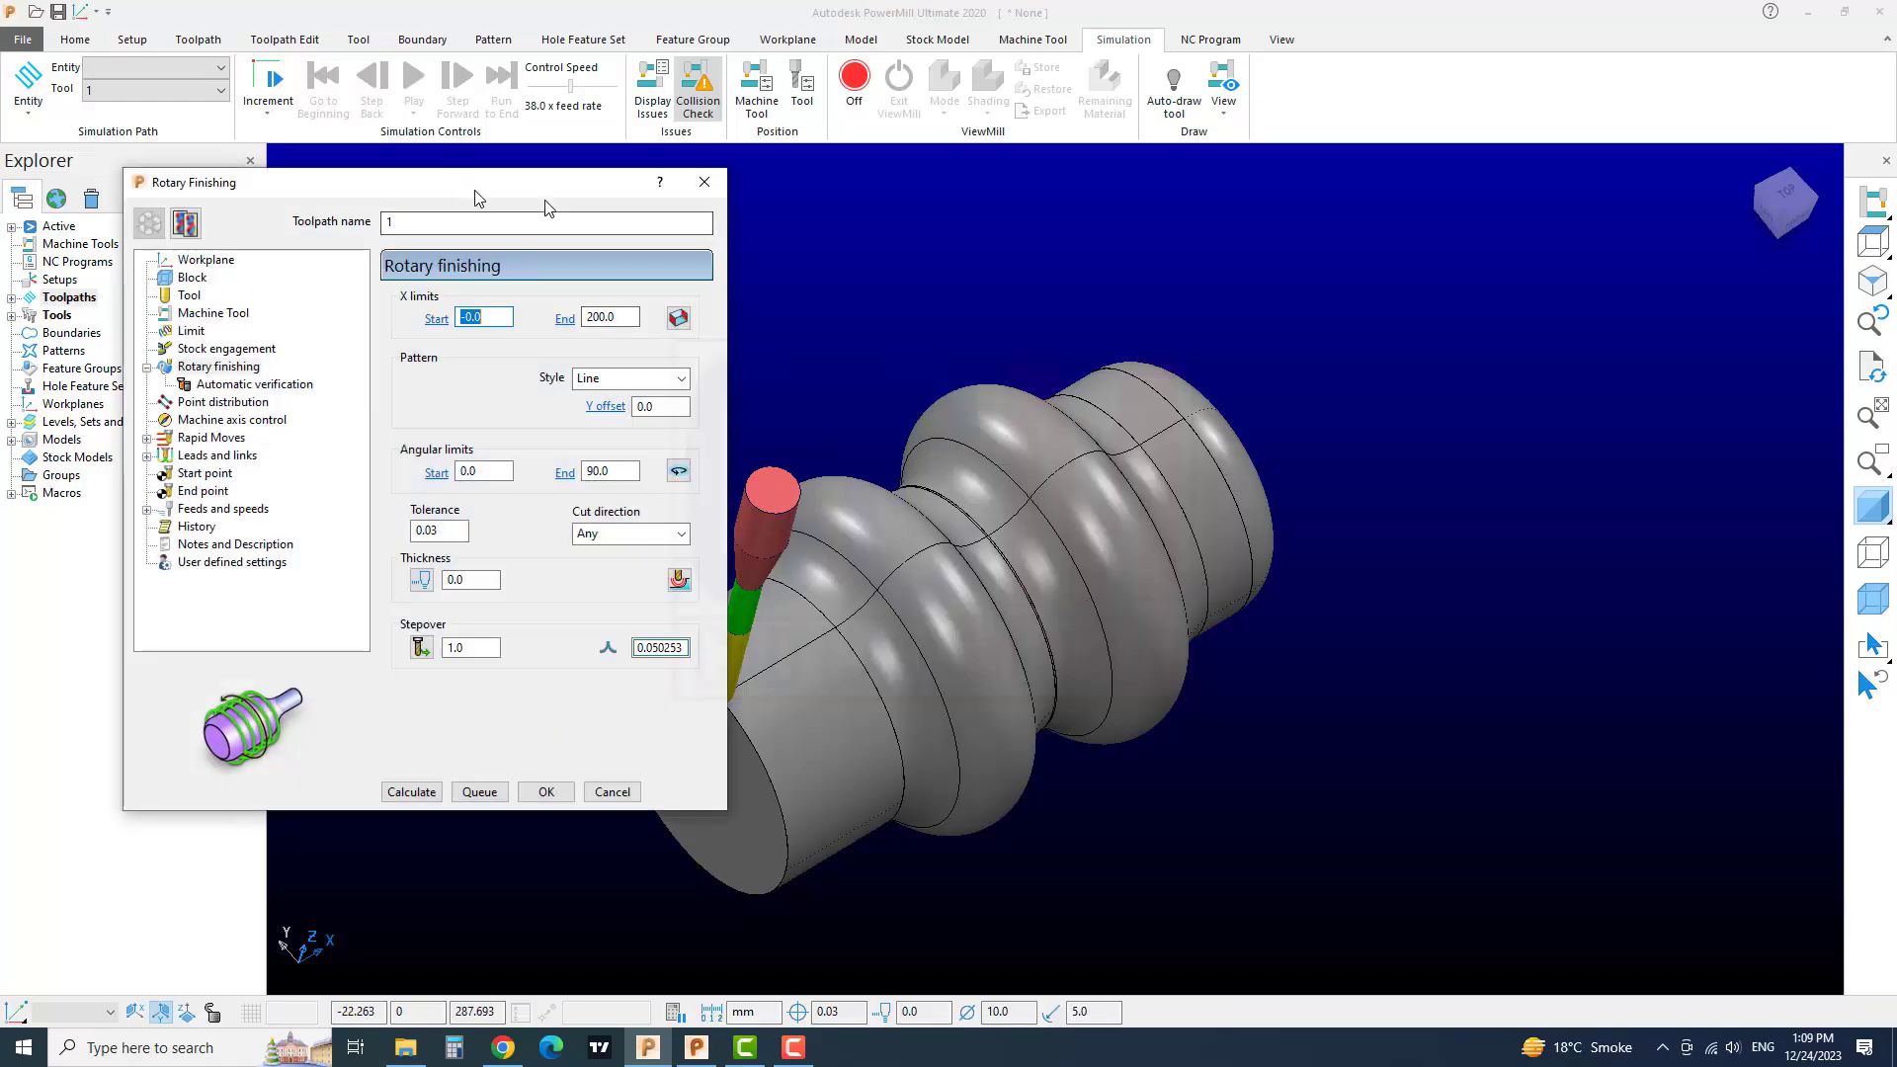
- Examine the part, tool and workplane axes in wireframe from the top and isometric directions, ending with the shaded model
left_click_drag(477, 192, 343, 26)
scroll(1107, 577, "down", 3)
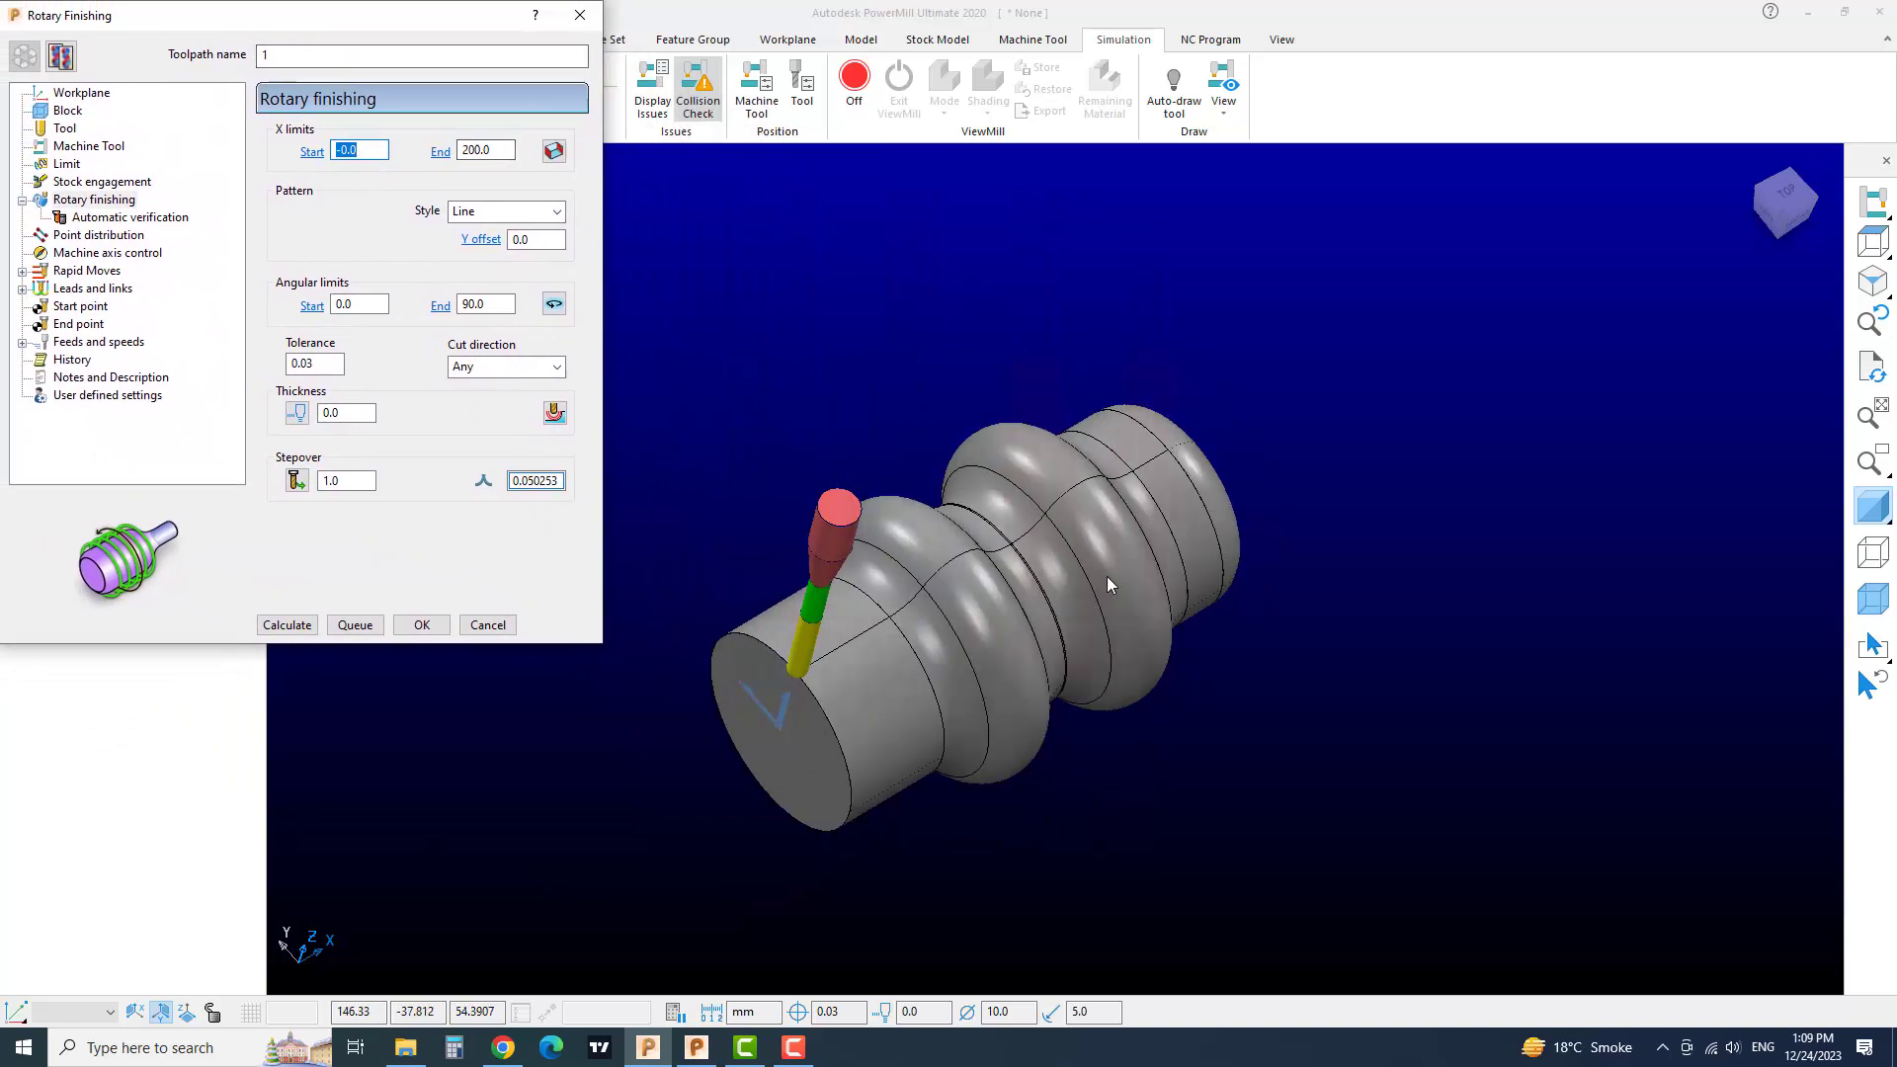
scroll(1091, 645, "up", 3)
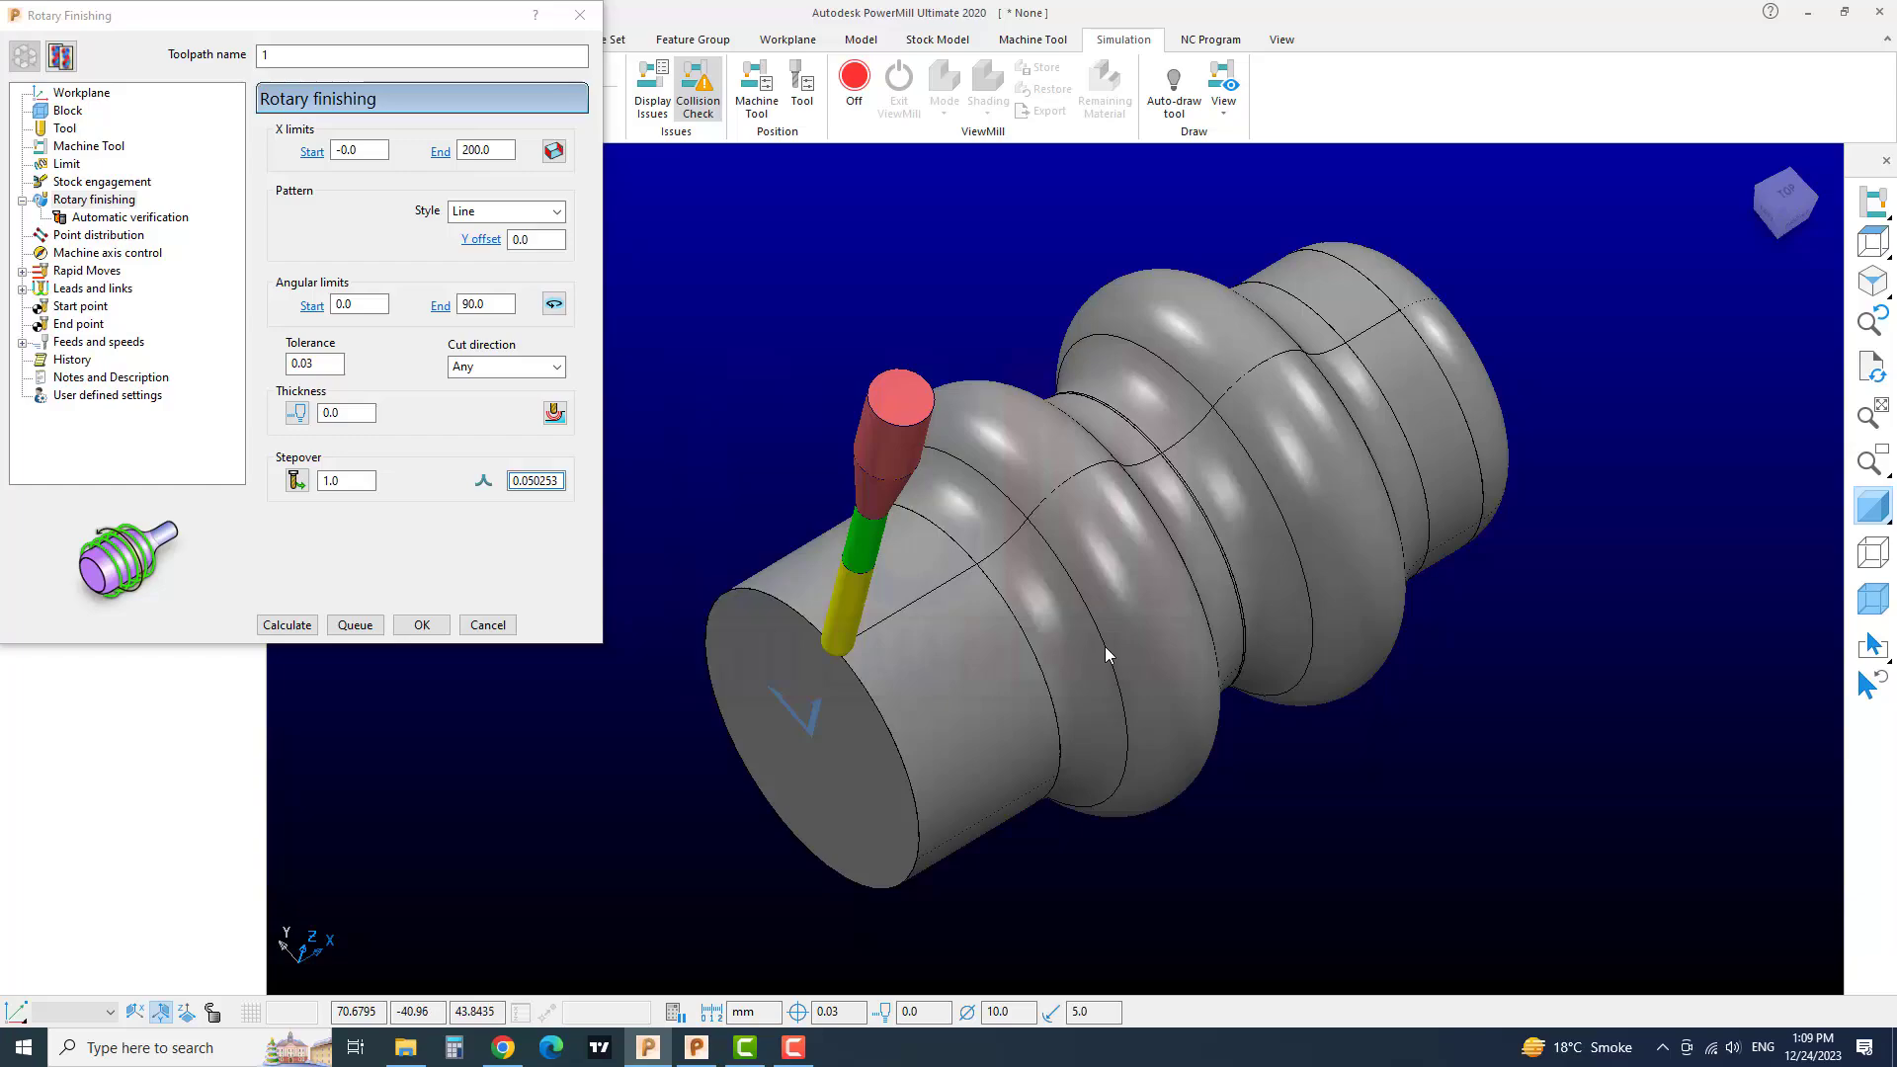
scroll(1024, 678, "down", 2)
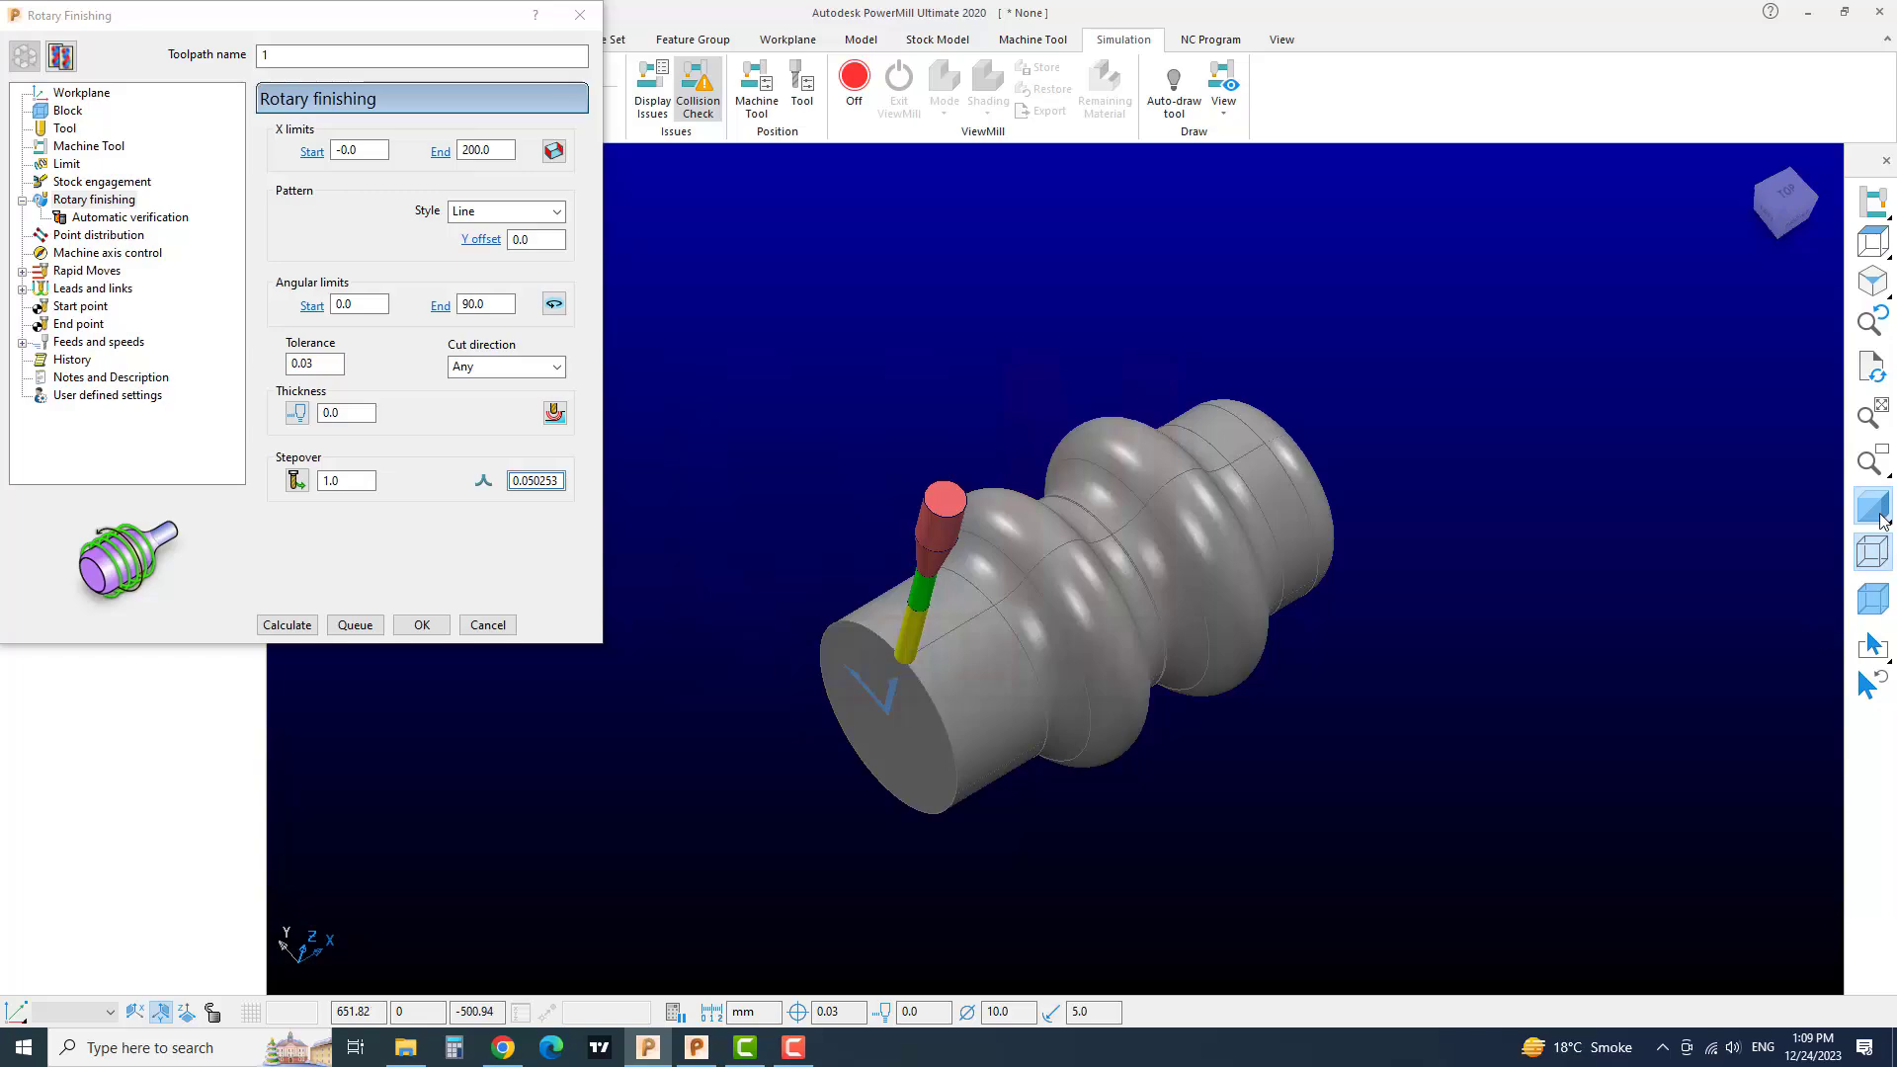
left_click(1873, 553)
left_click(1785, 196)
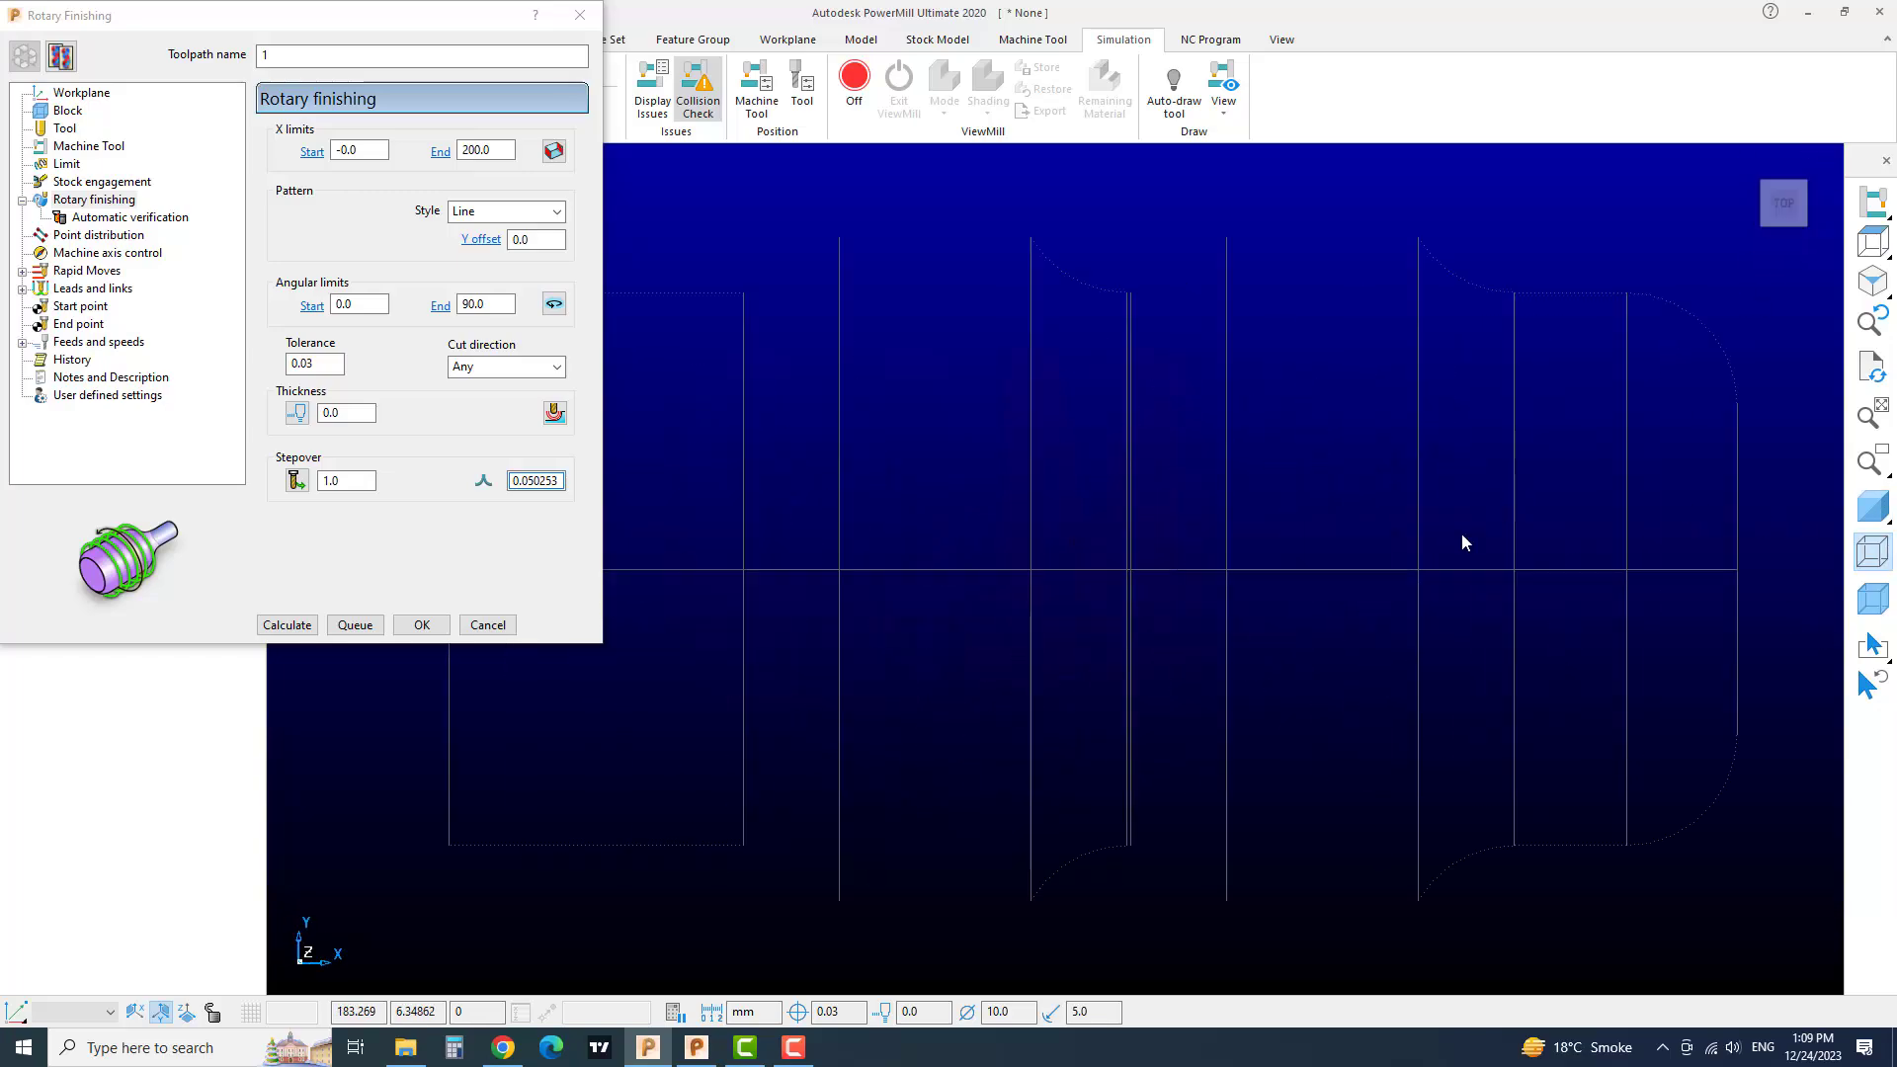
middle_click_drag(1160, 546, 1099, 570, "shift")
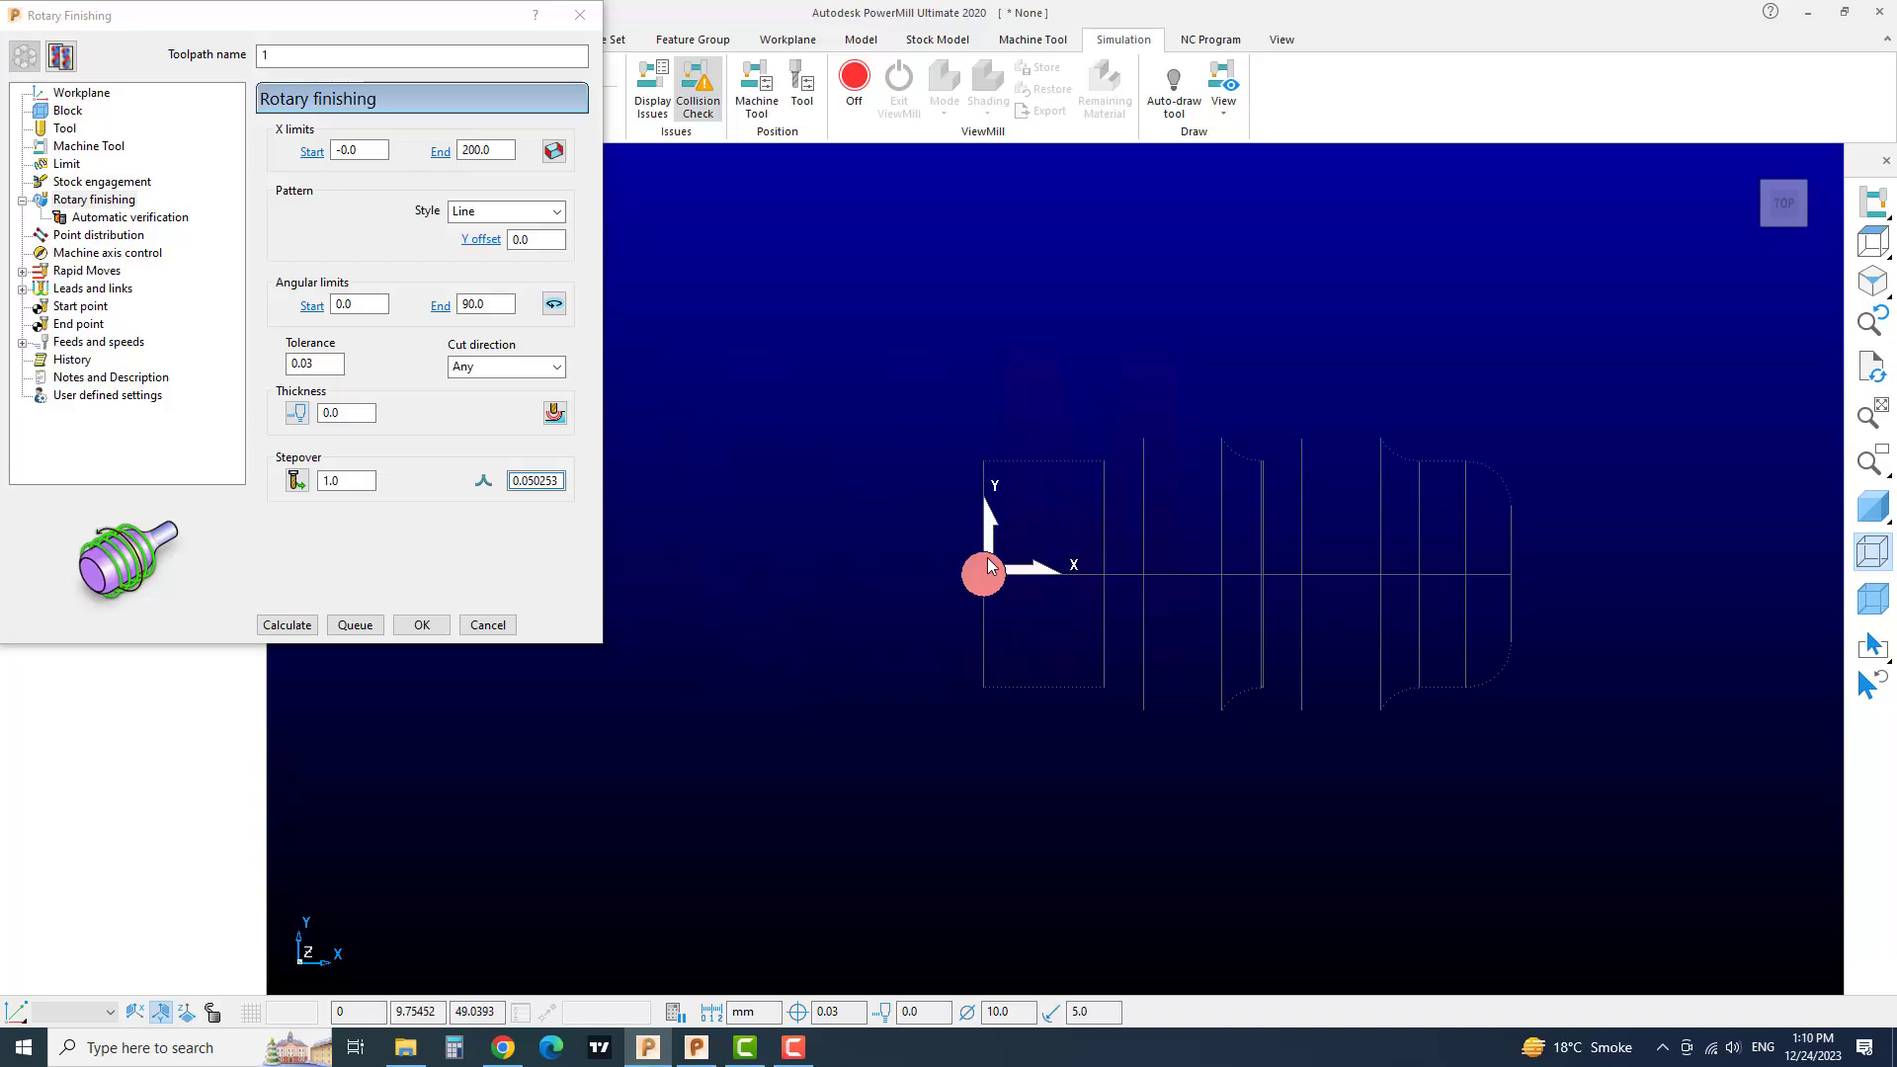
left_click(1872, 282)
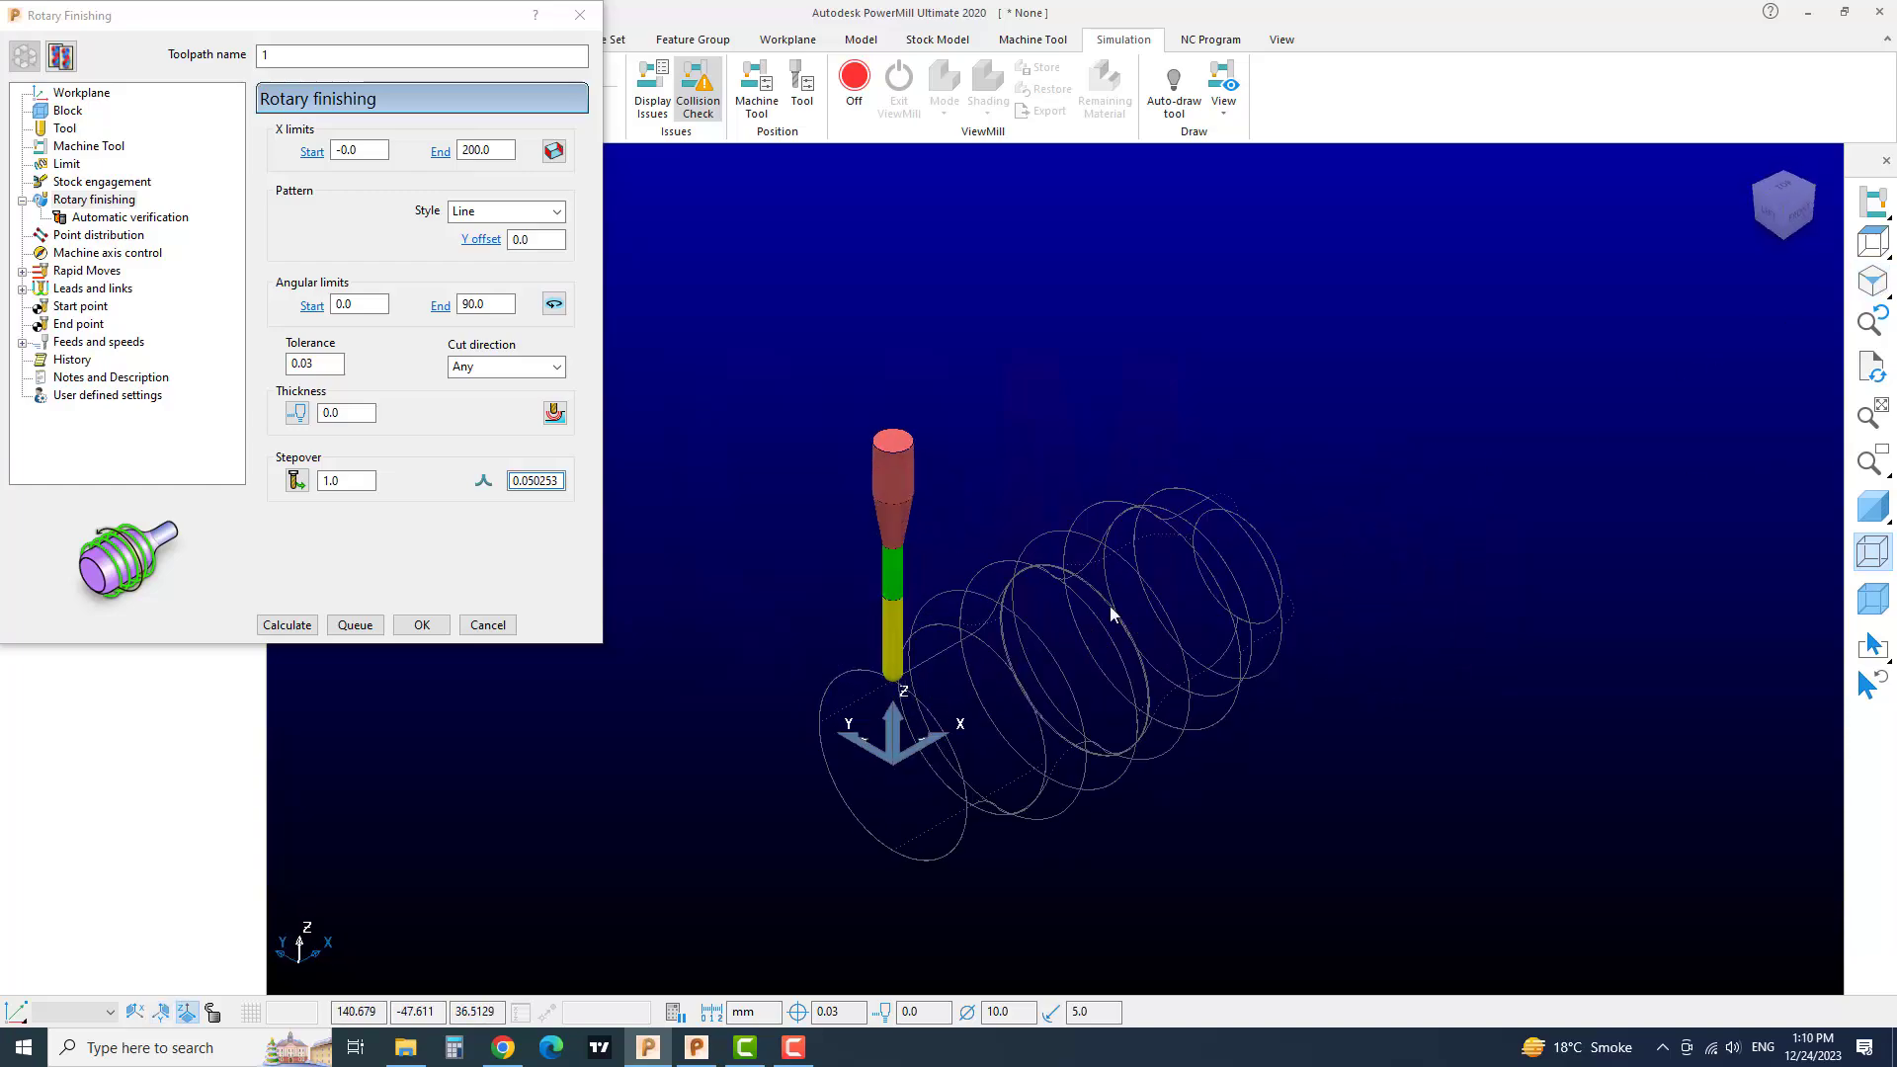
scroll(1075, 655, "up", 1)
scroll(1075, 655, "down", 1)
middle_click_drag(1249, 676, 1214, 668, "shift")
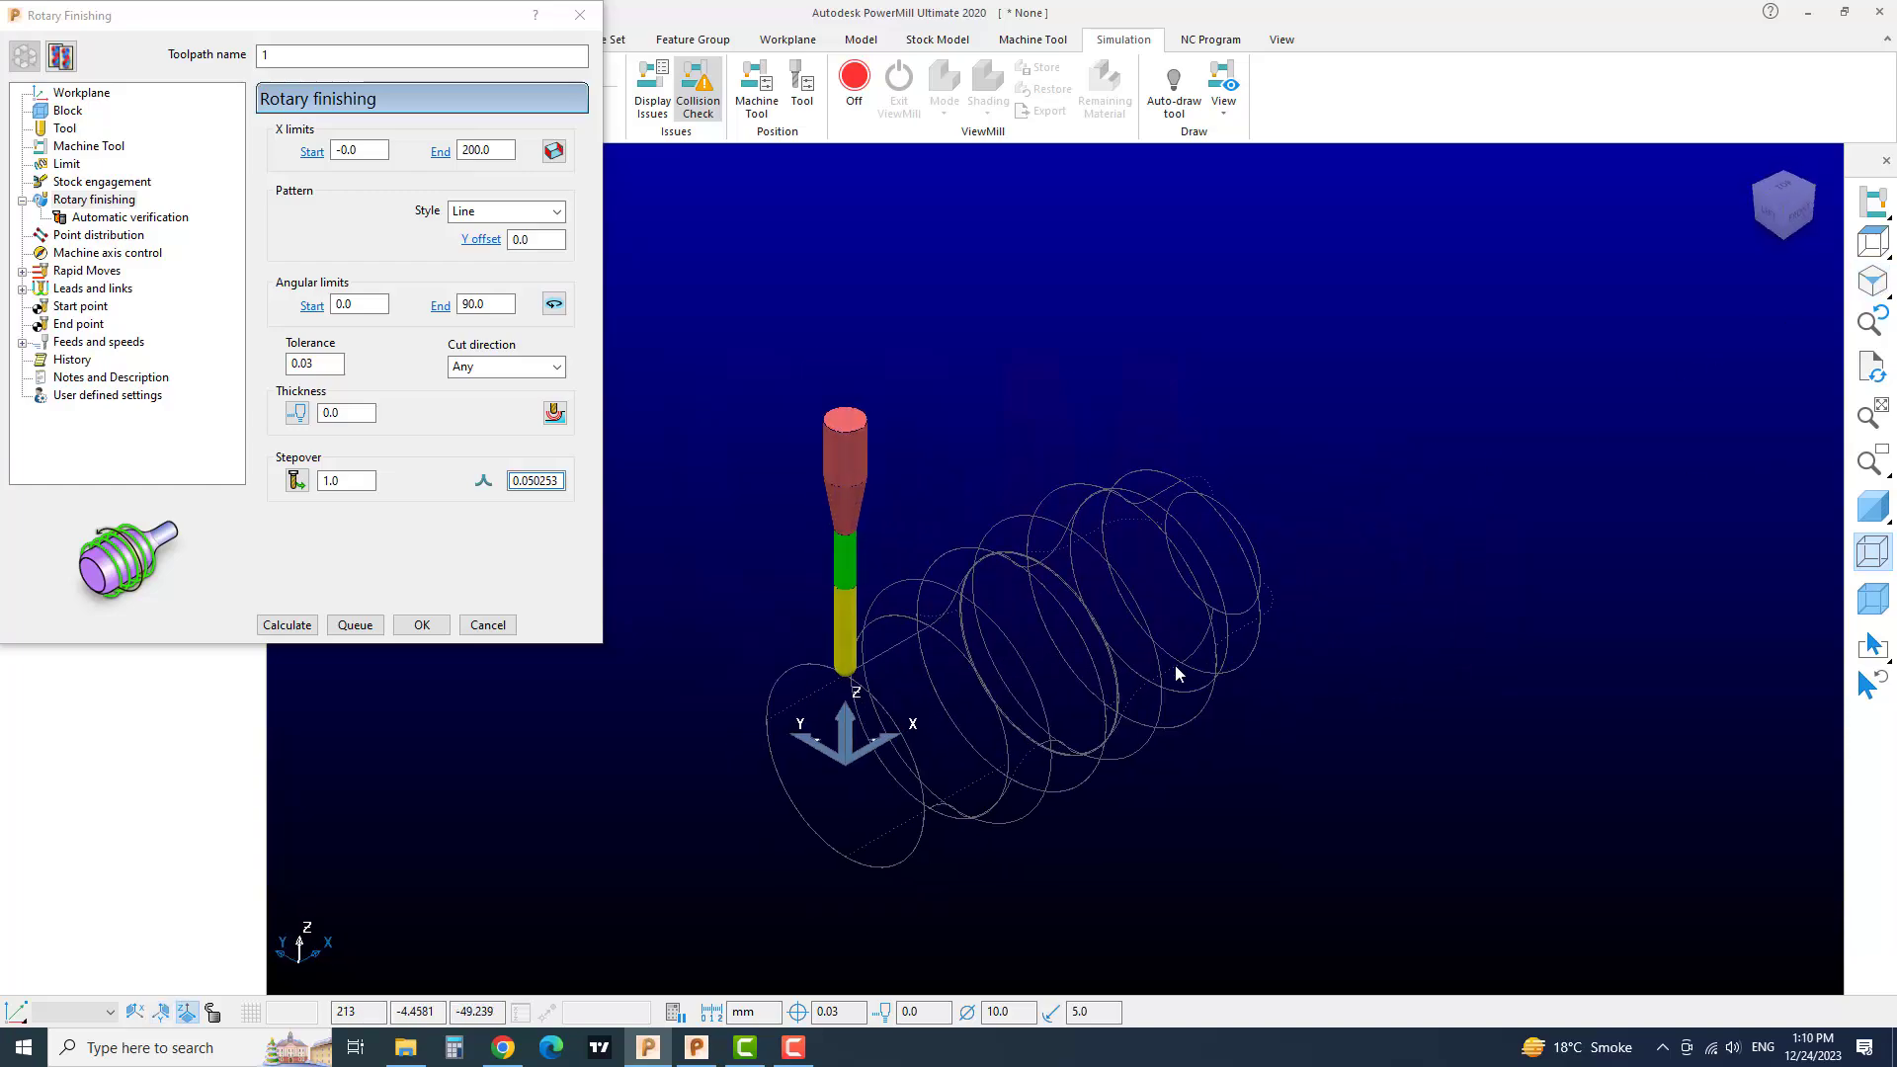
scroll(867, 740, "up", 1)
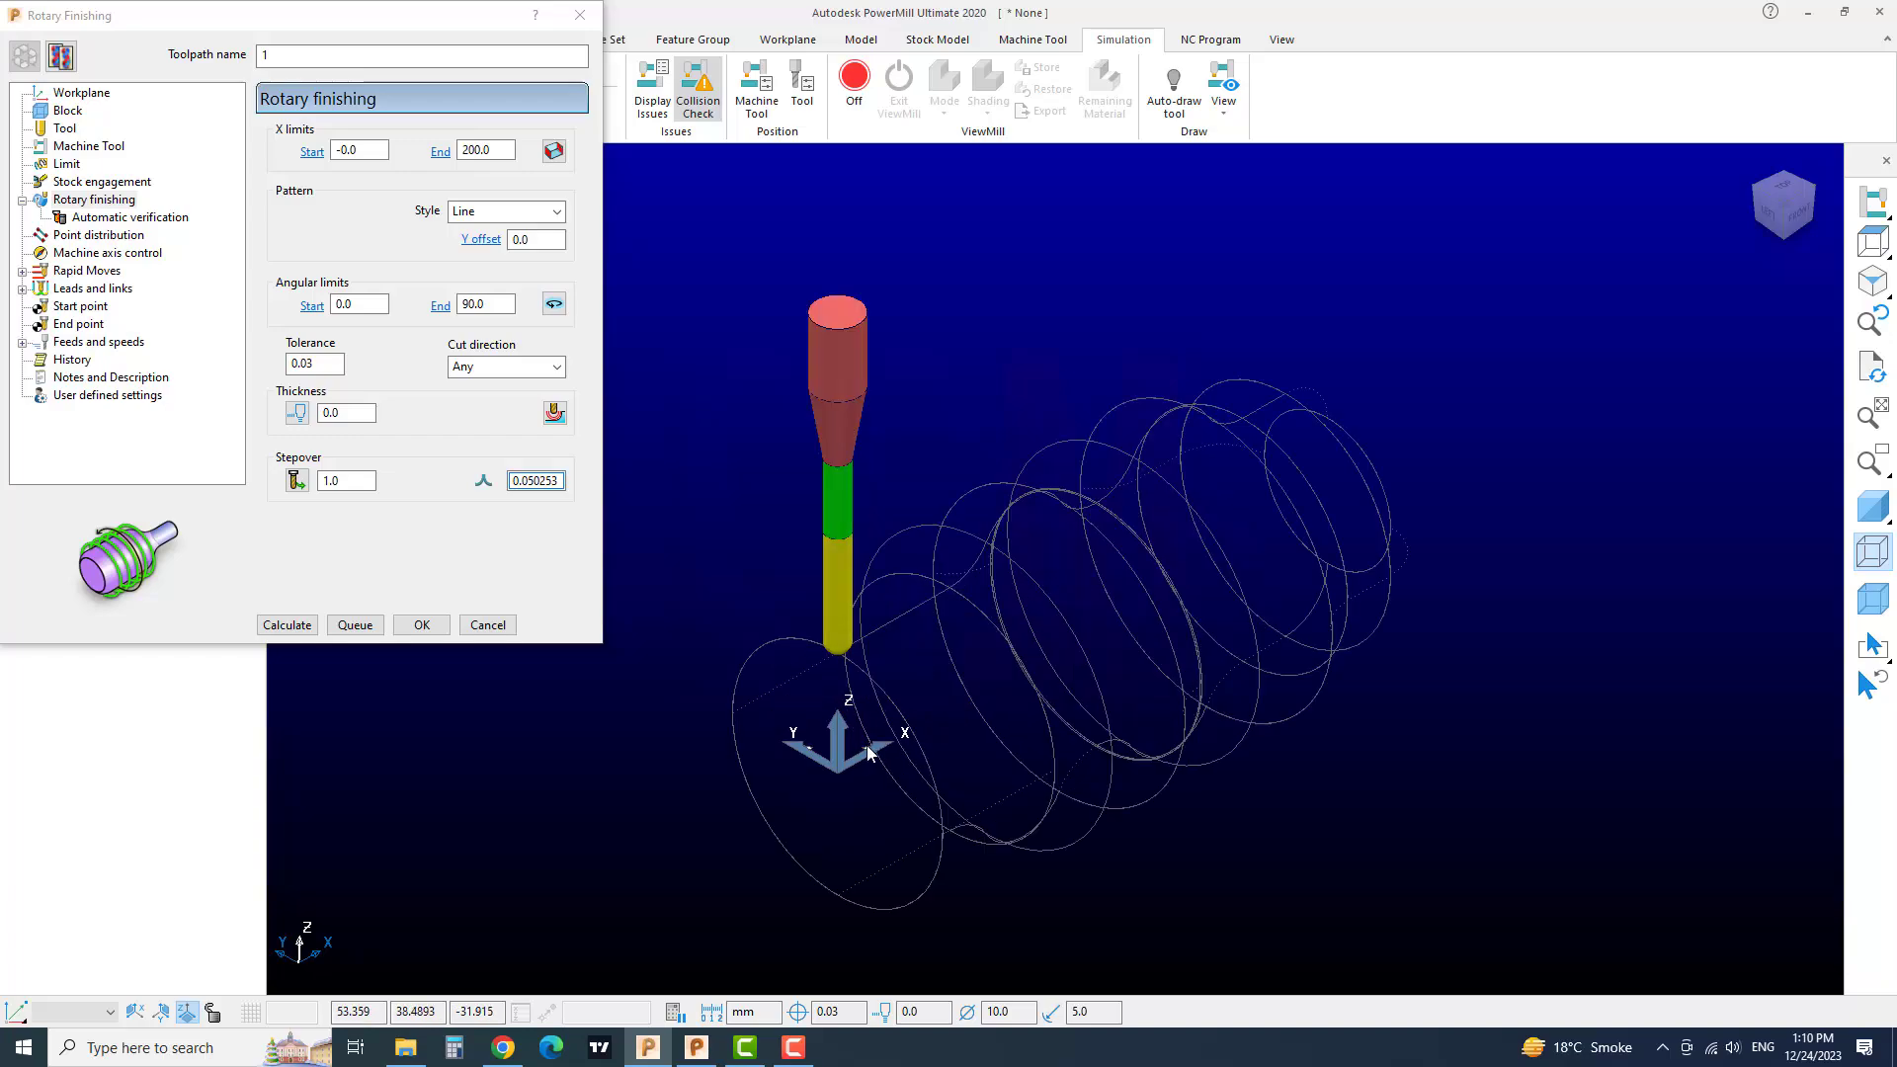
left_click(1872, 507)
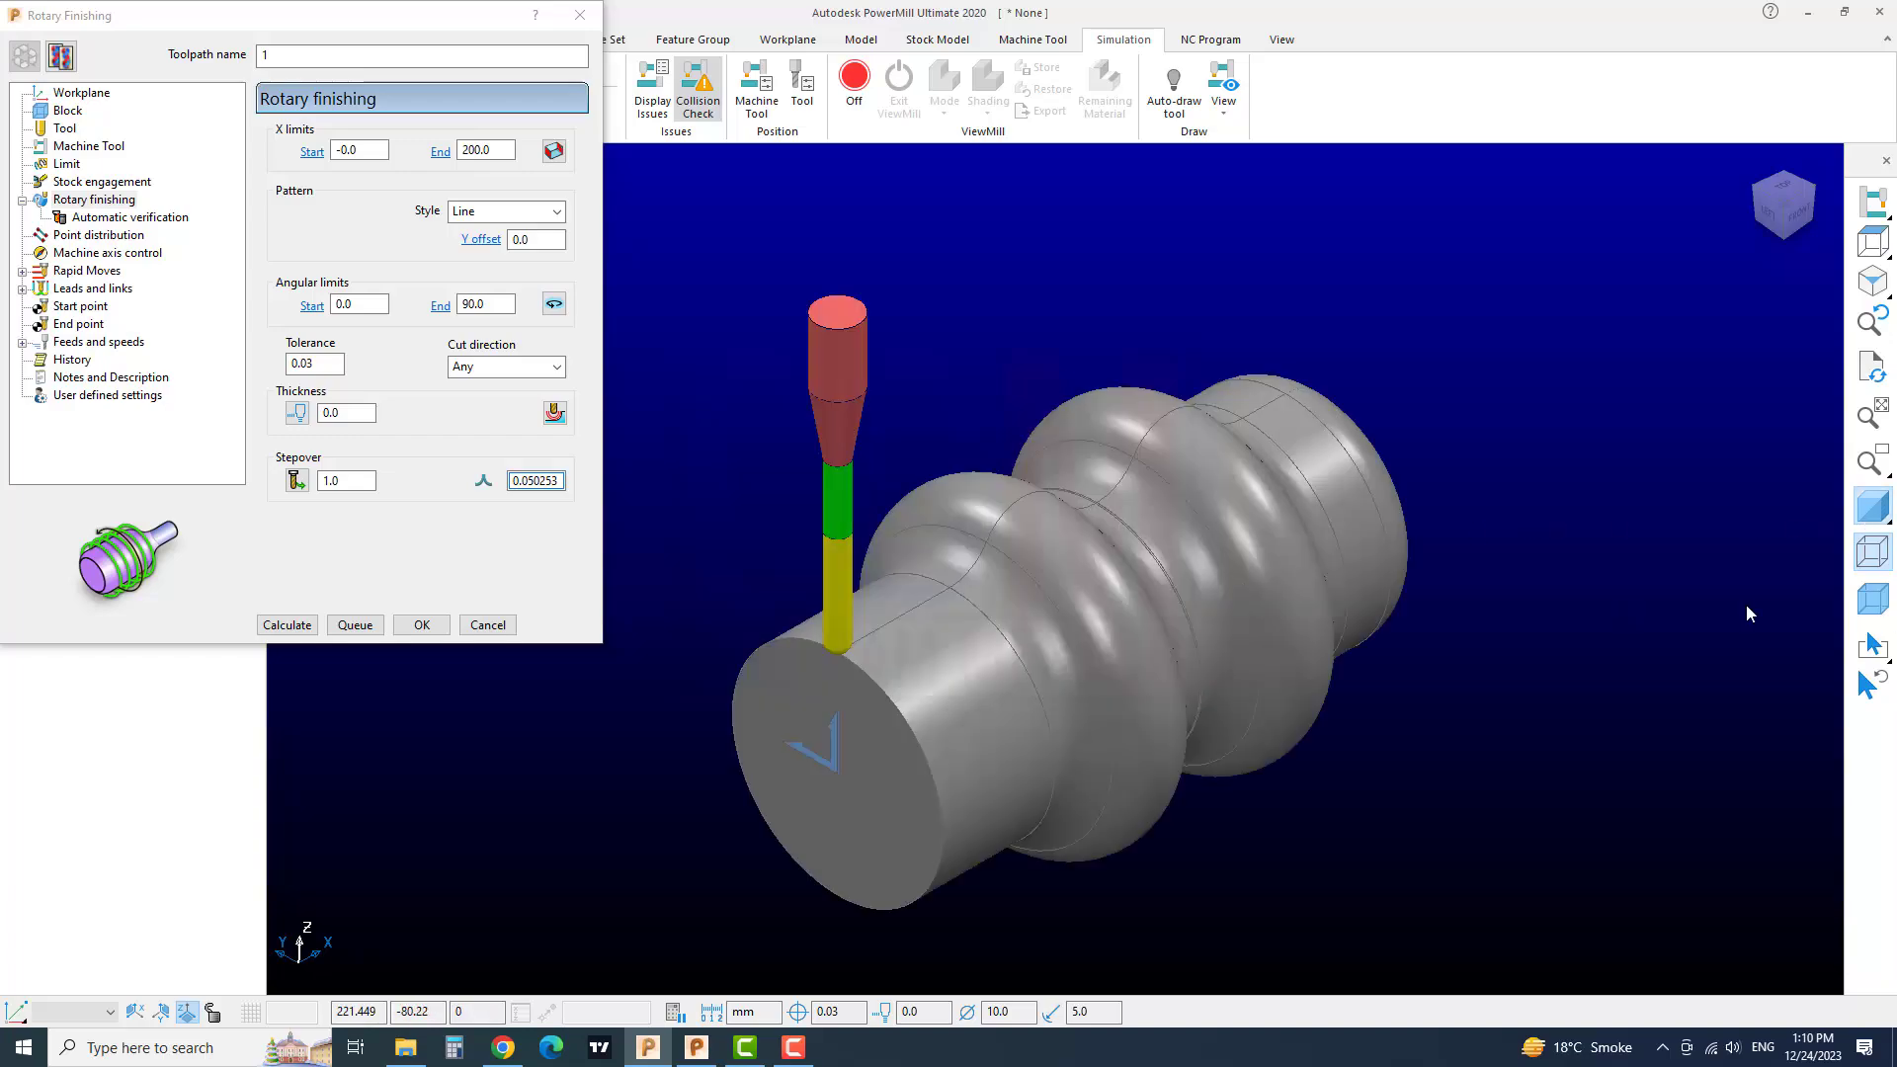
left_click(1874, 555)
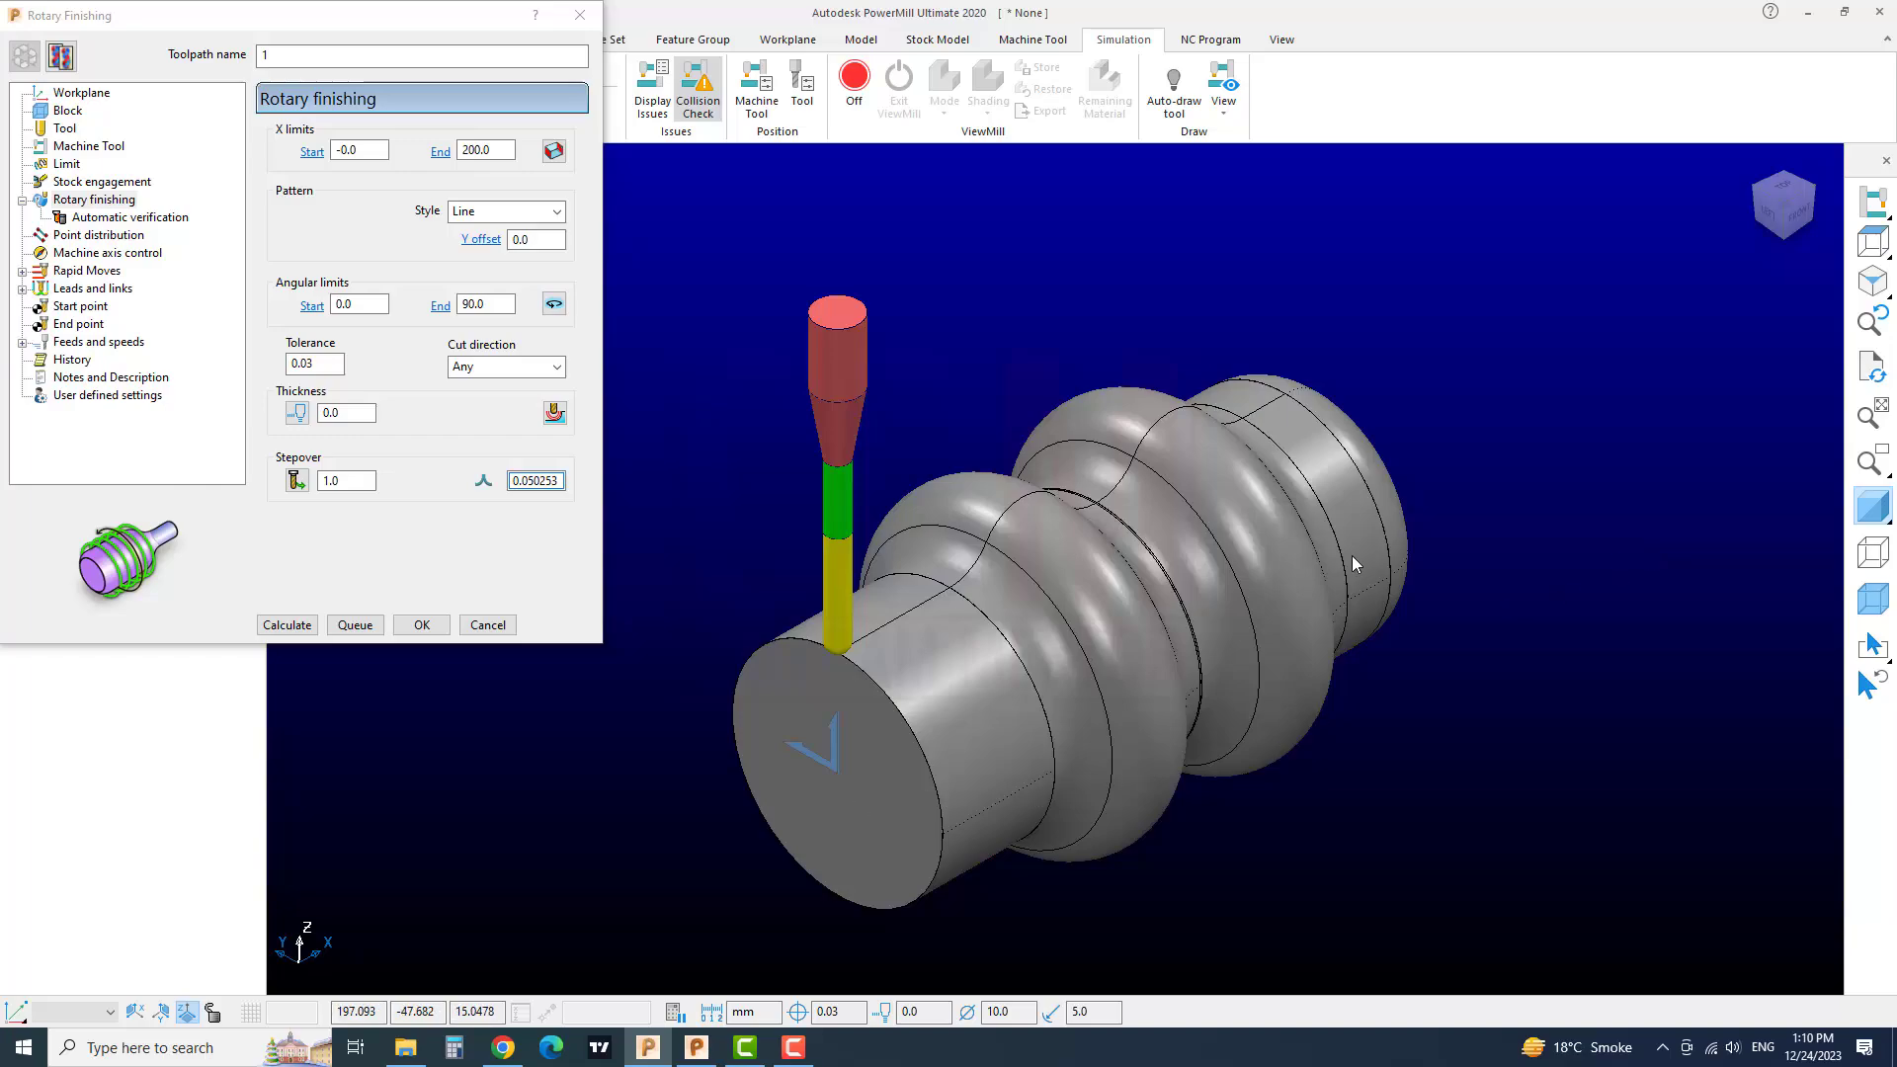
left_click(559, 381)
scroll(1228, 683, "down", 2)
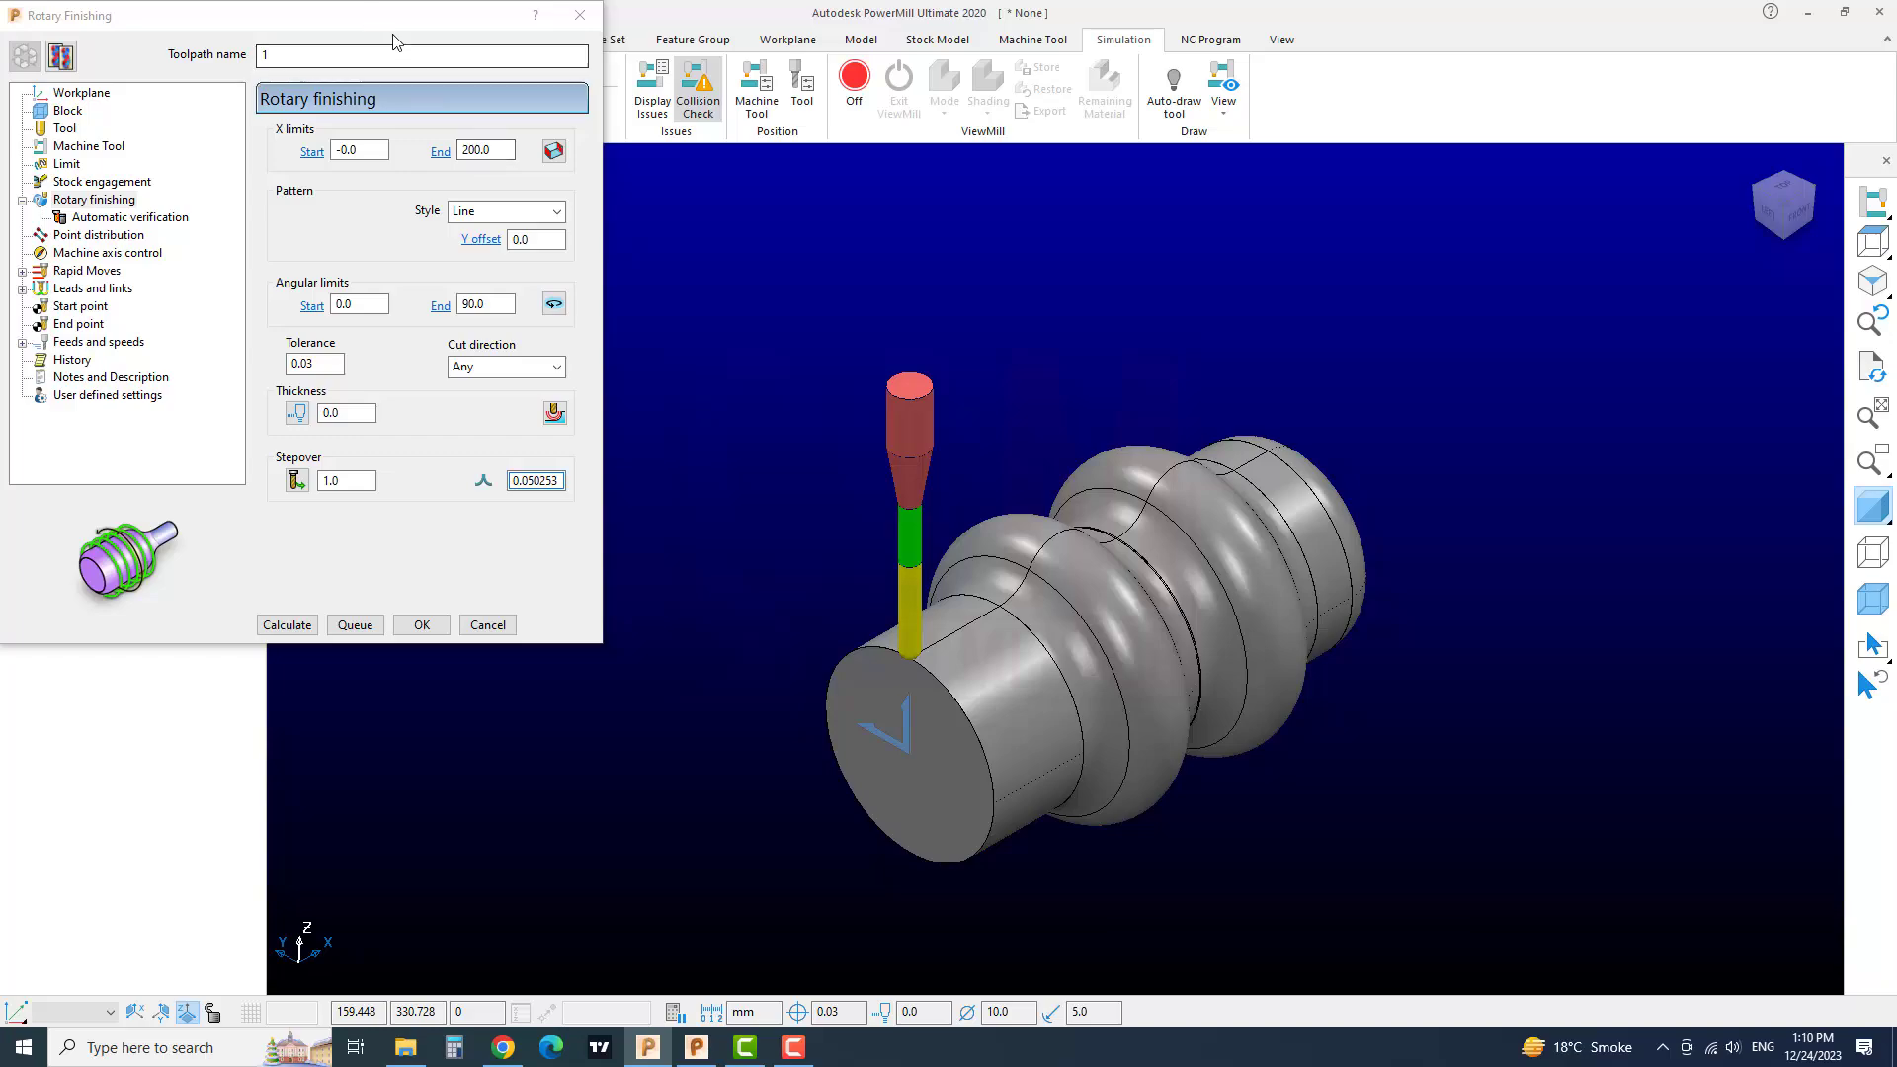
- Define the rotary finishing X limits automatically from the block limits
left_click_drag(381, 15, 594, 152)
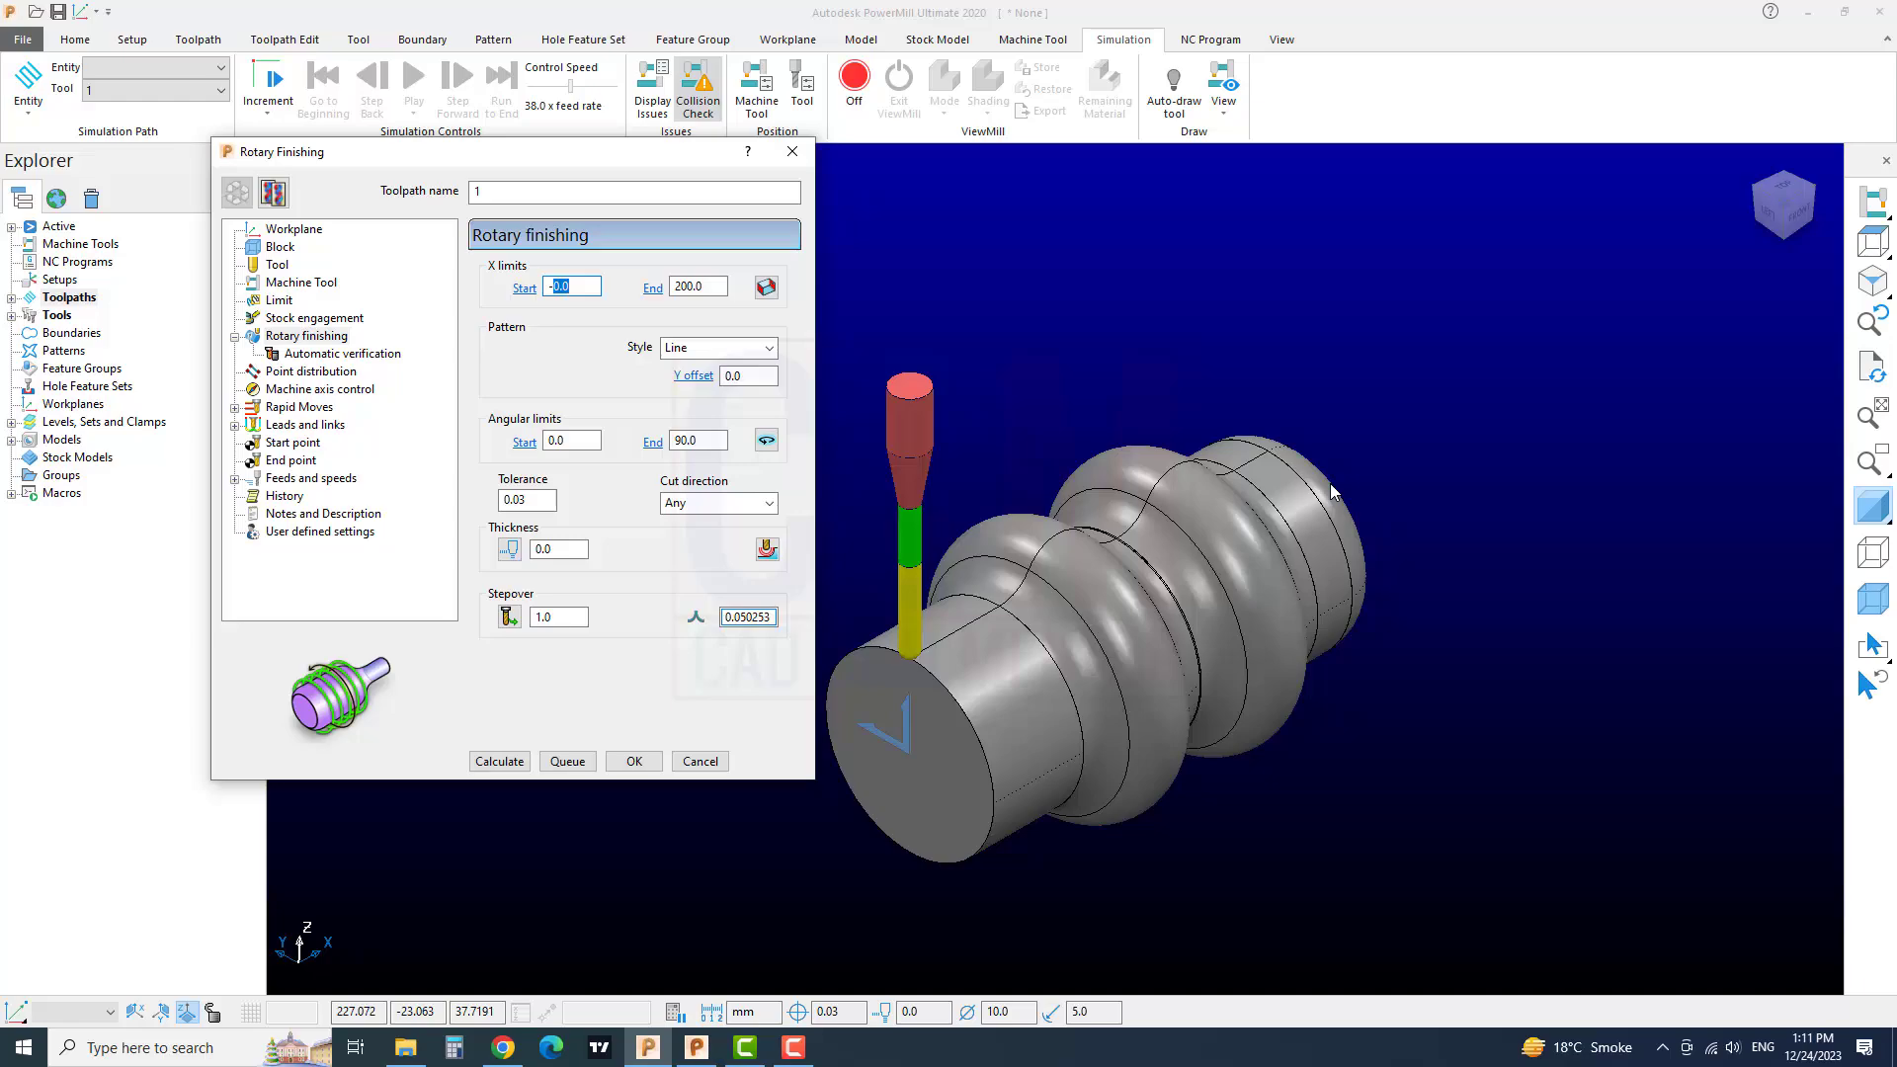
left_click(766, 291)
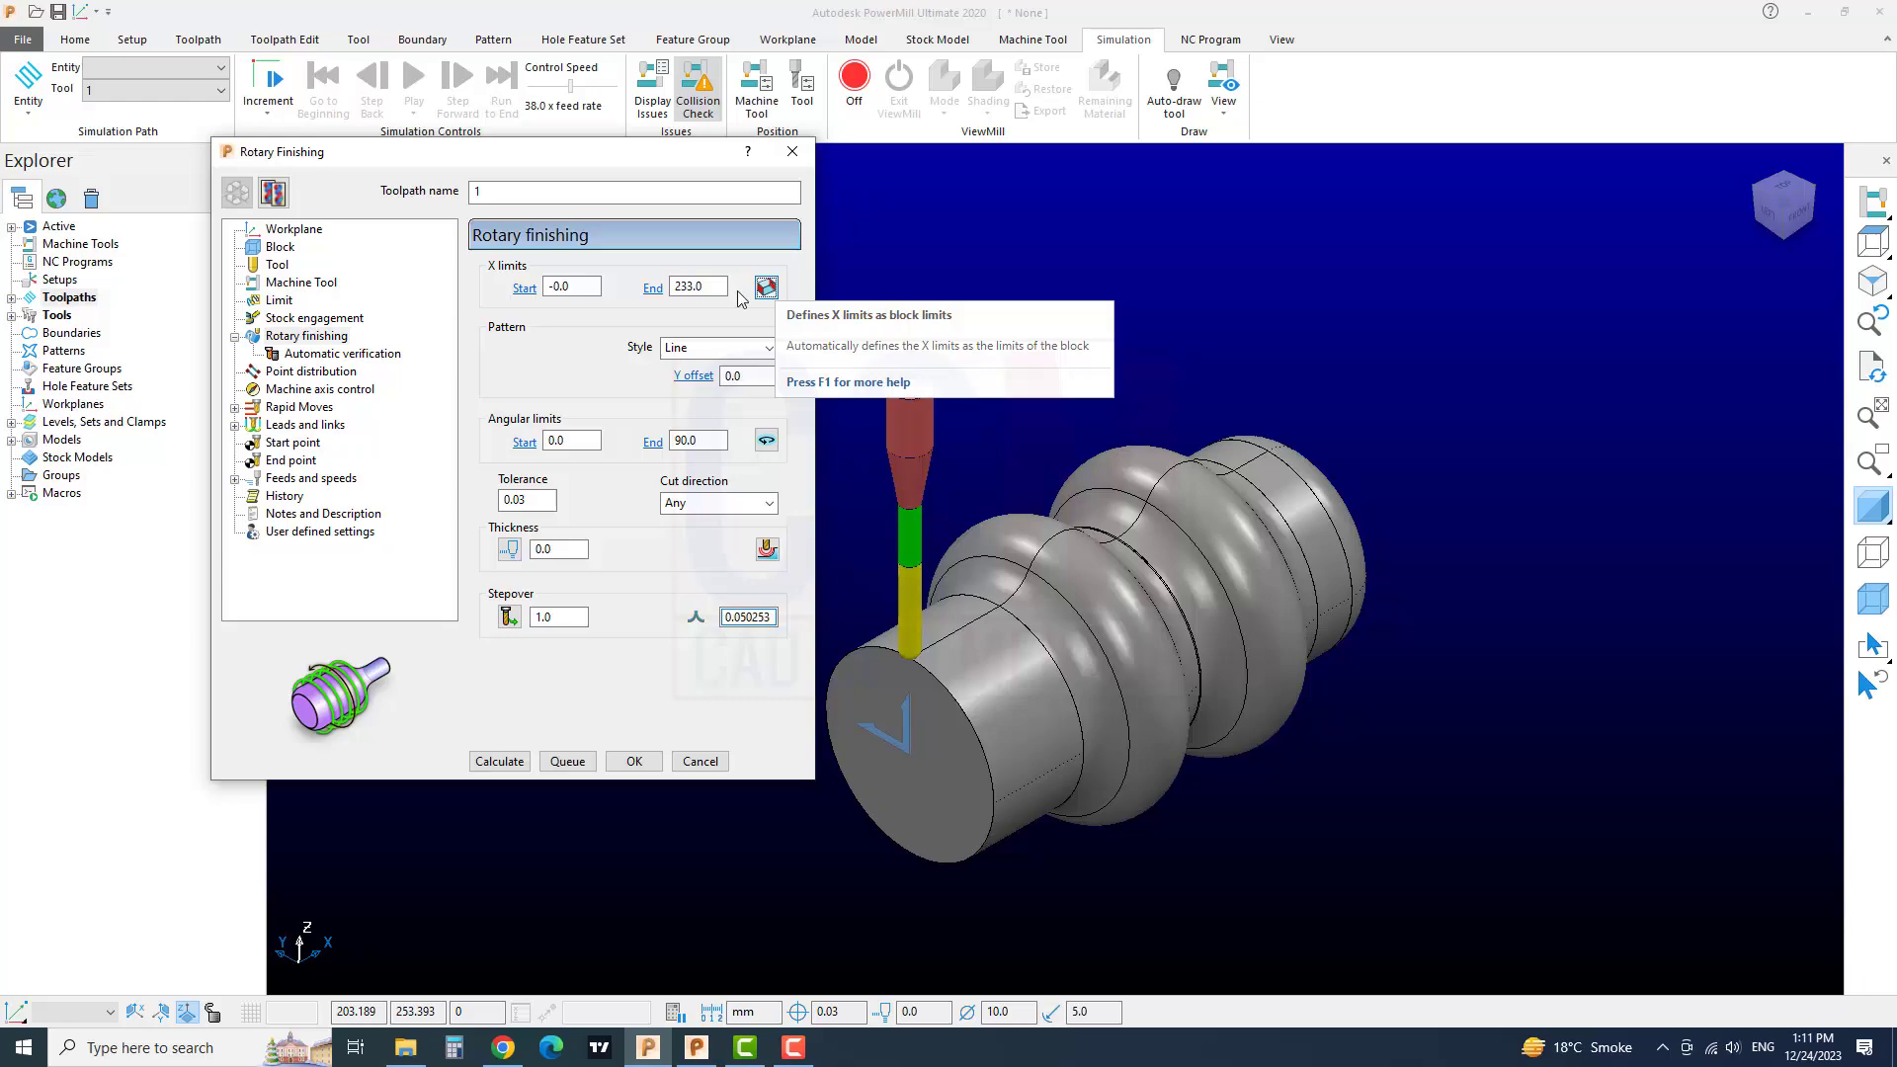
double_click(562, 287)
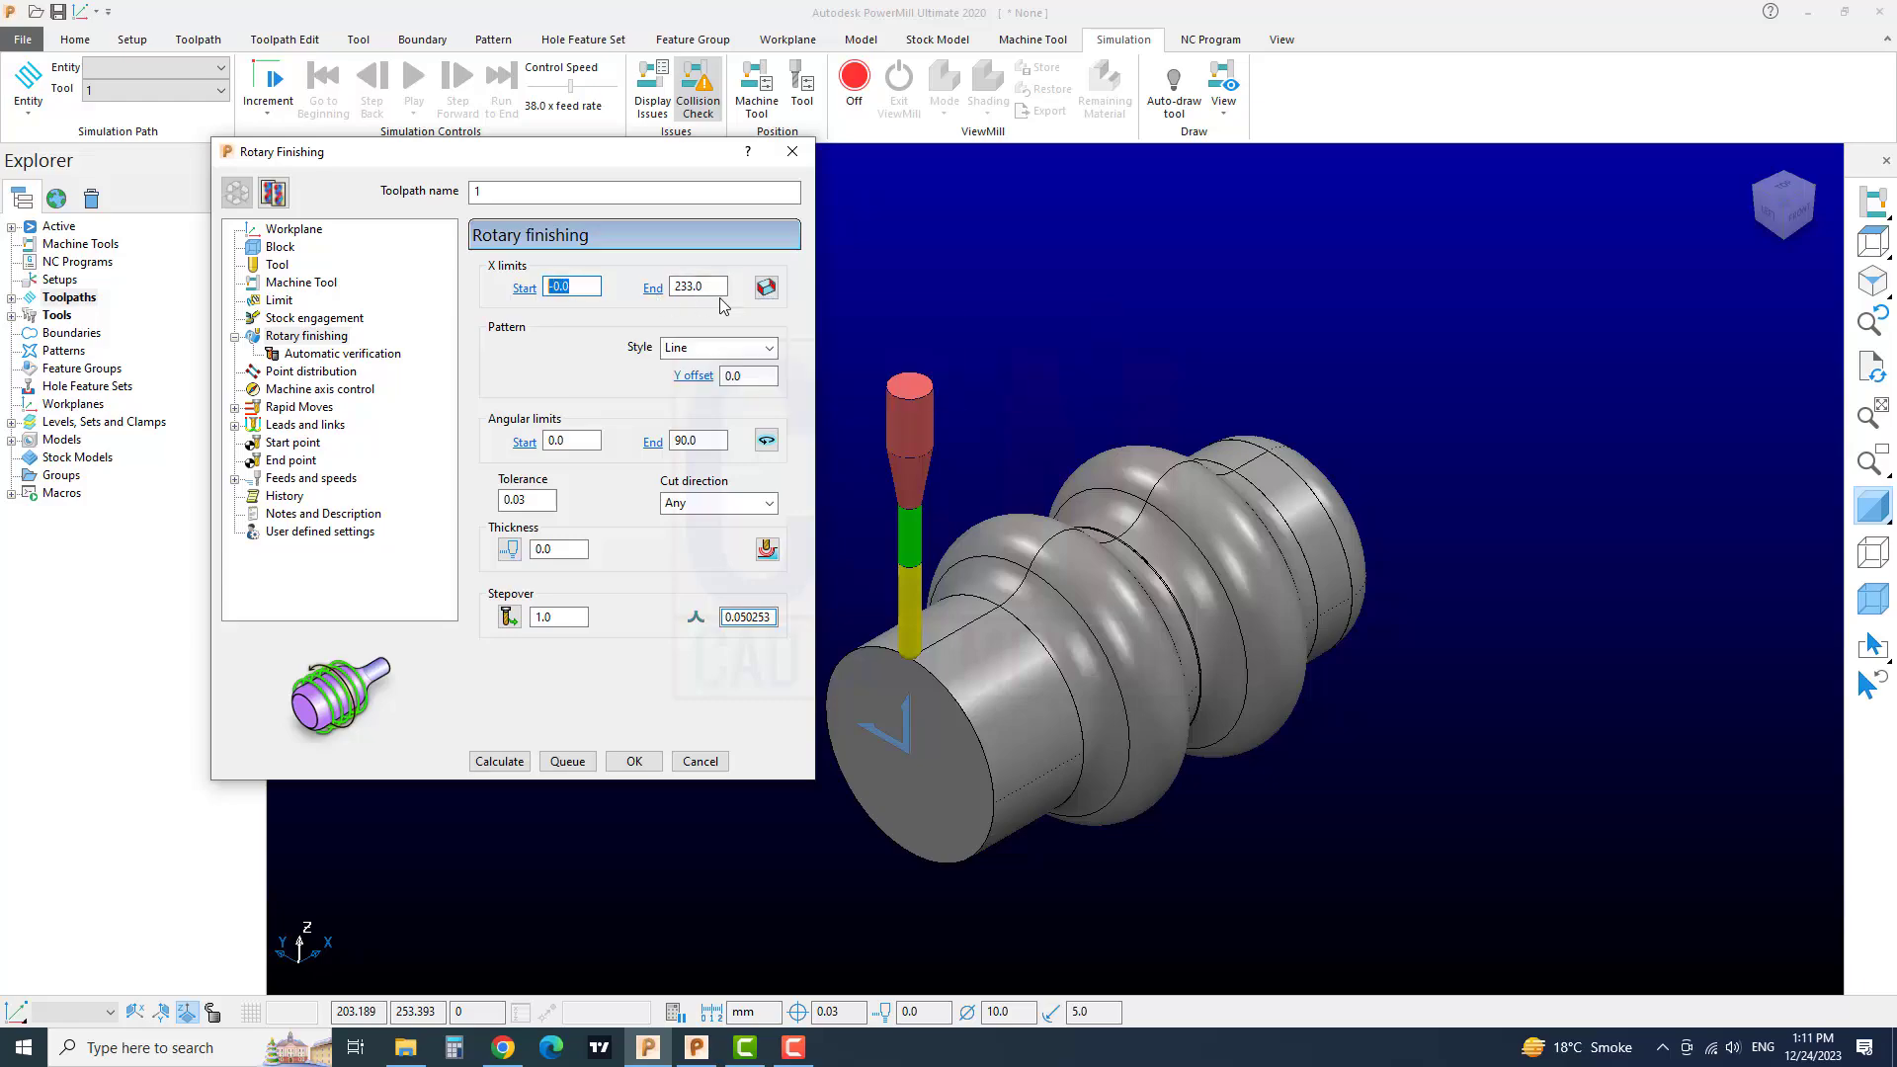
left_click(765, 287)
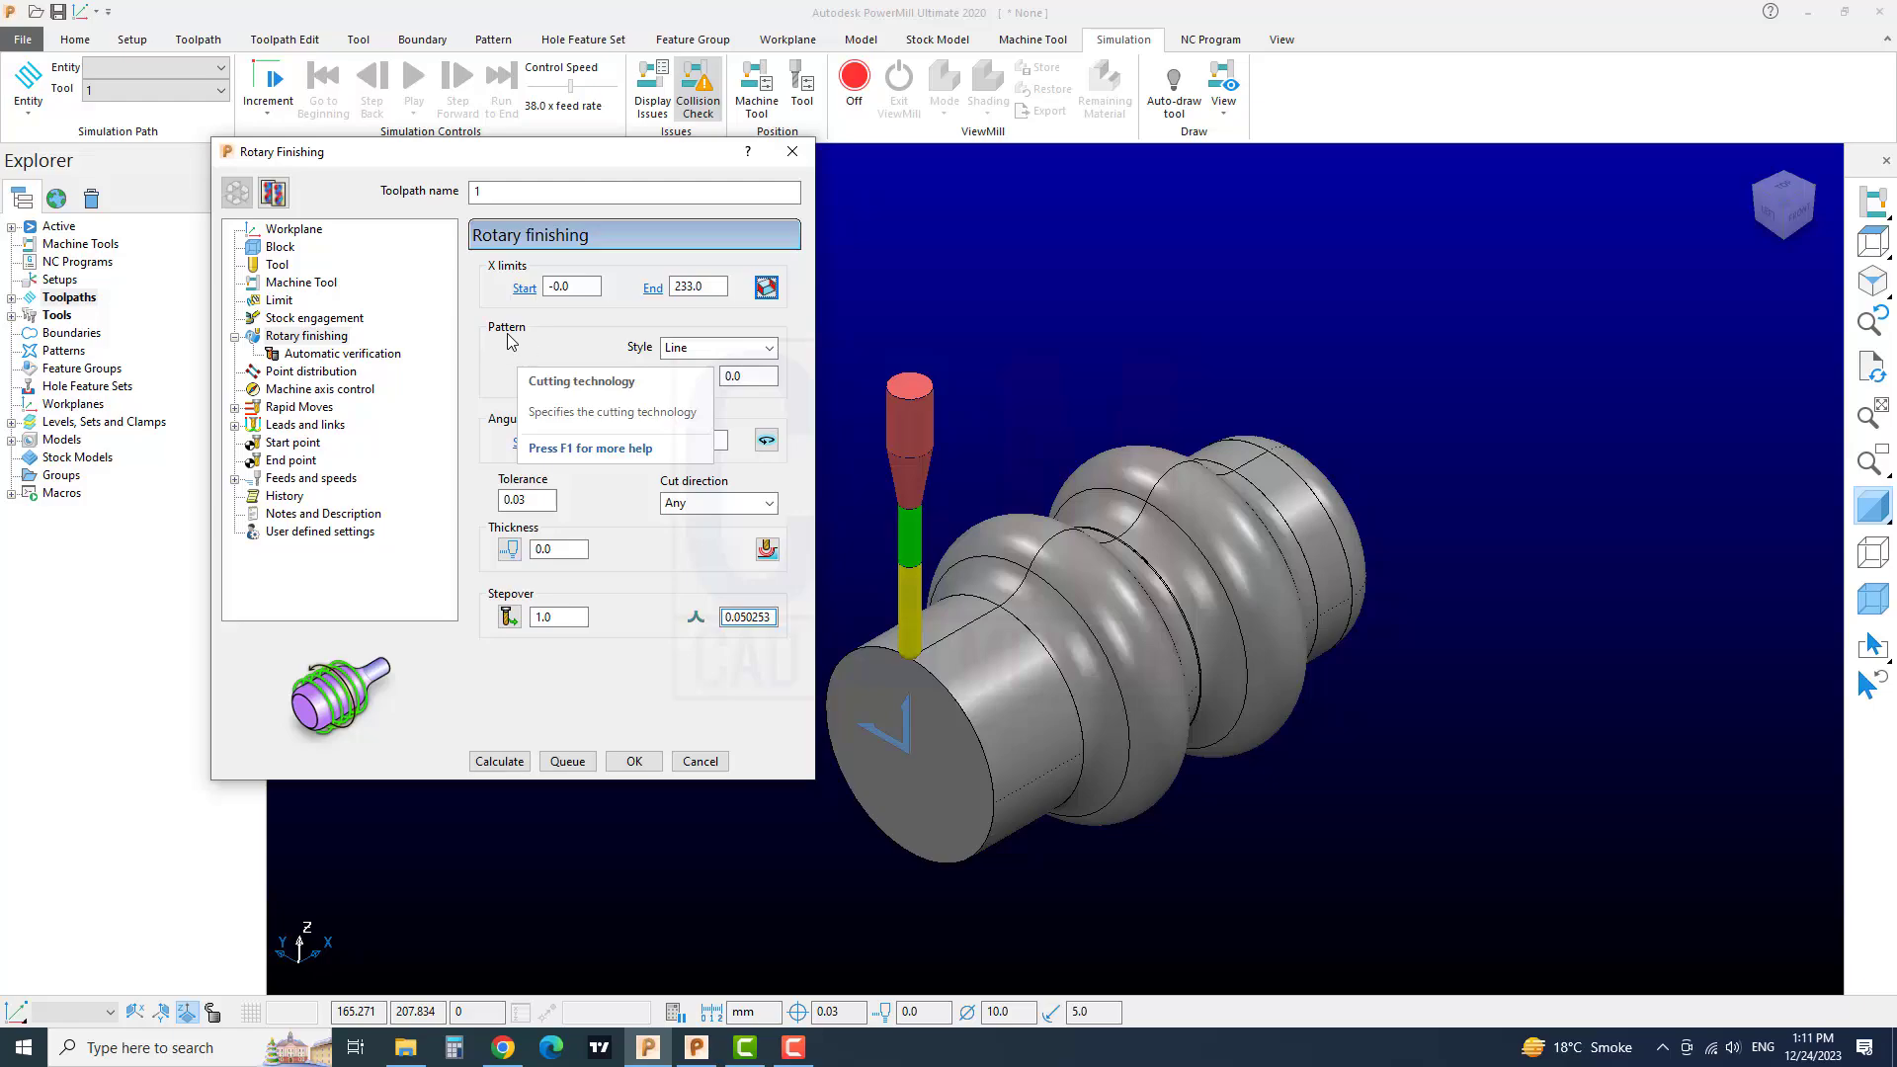
- Set the rotary finishing pattern style to Circular
left_click(731, 347)
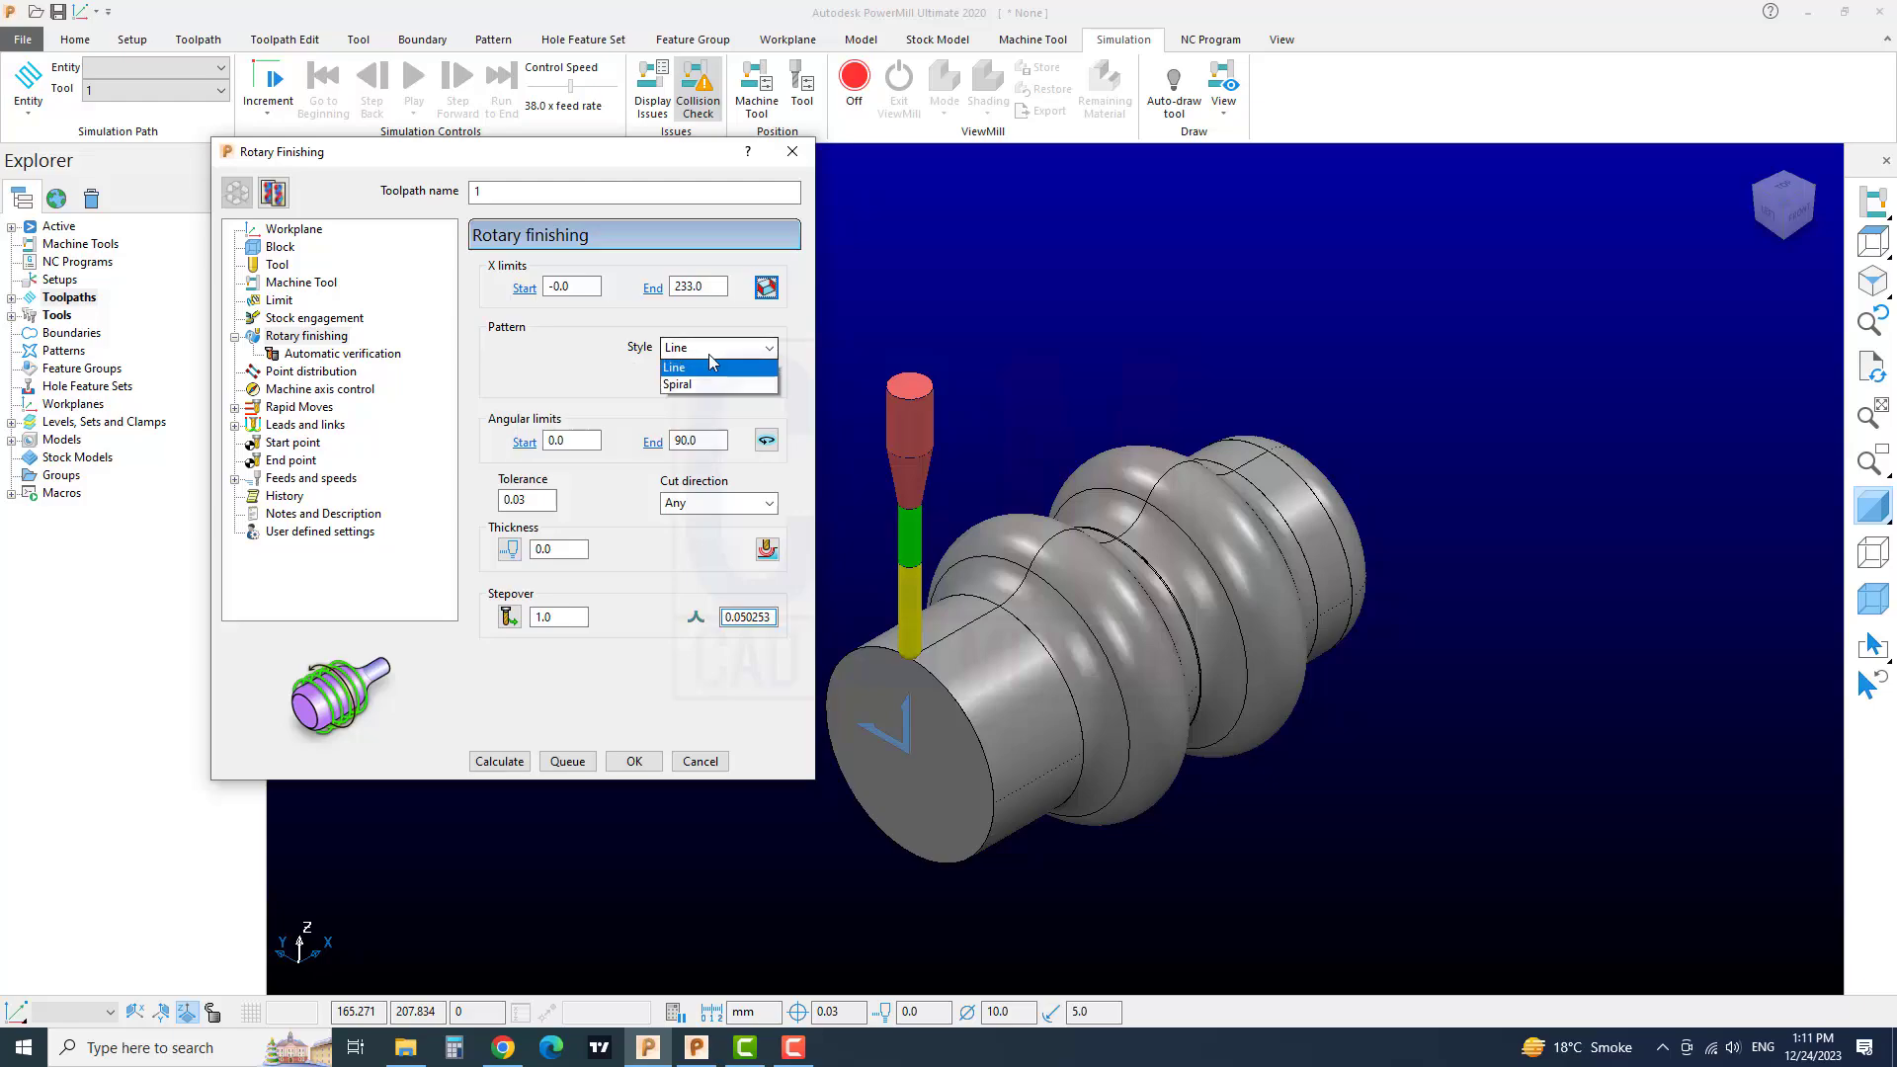
left_click(600, 369)
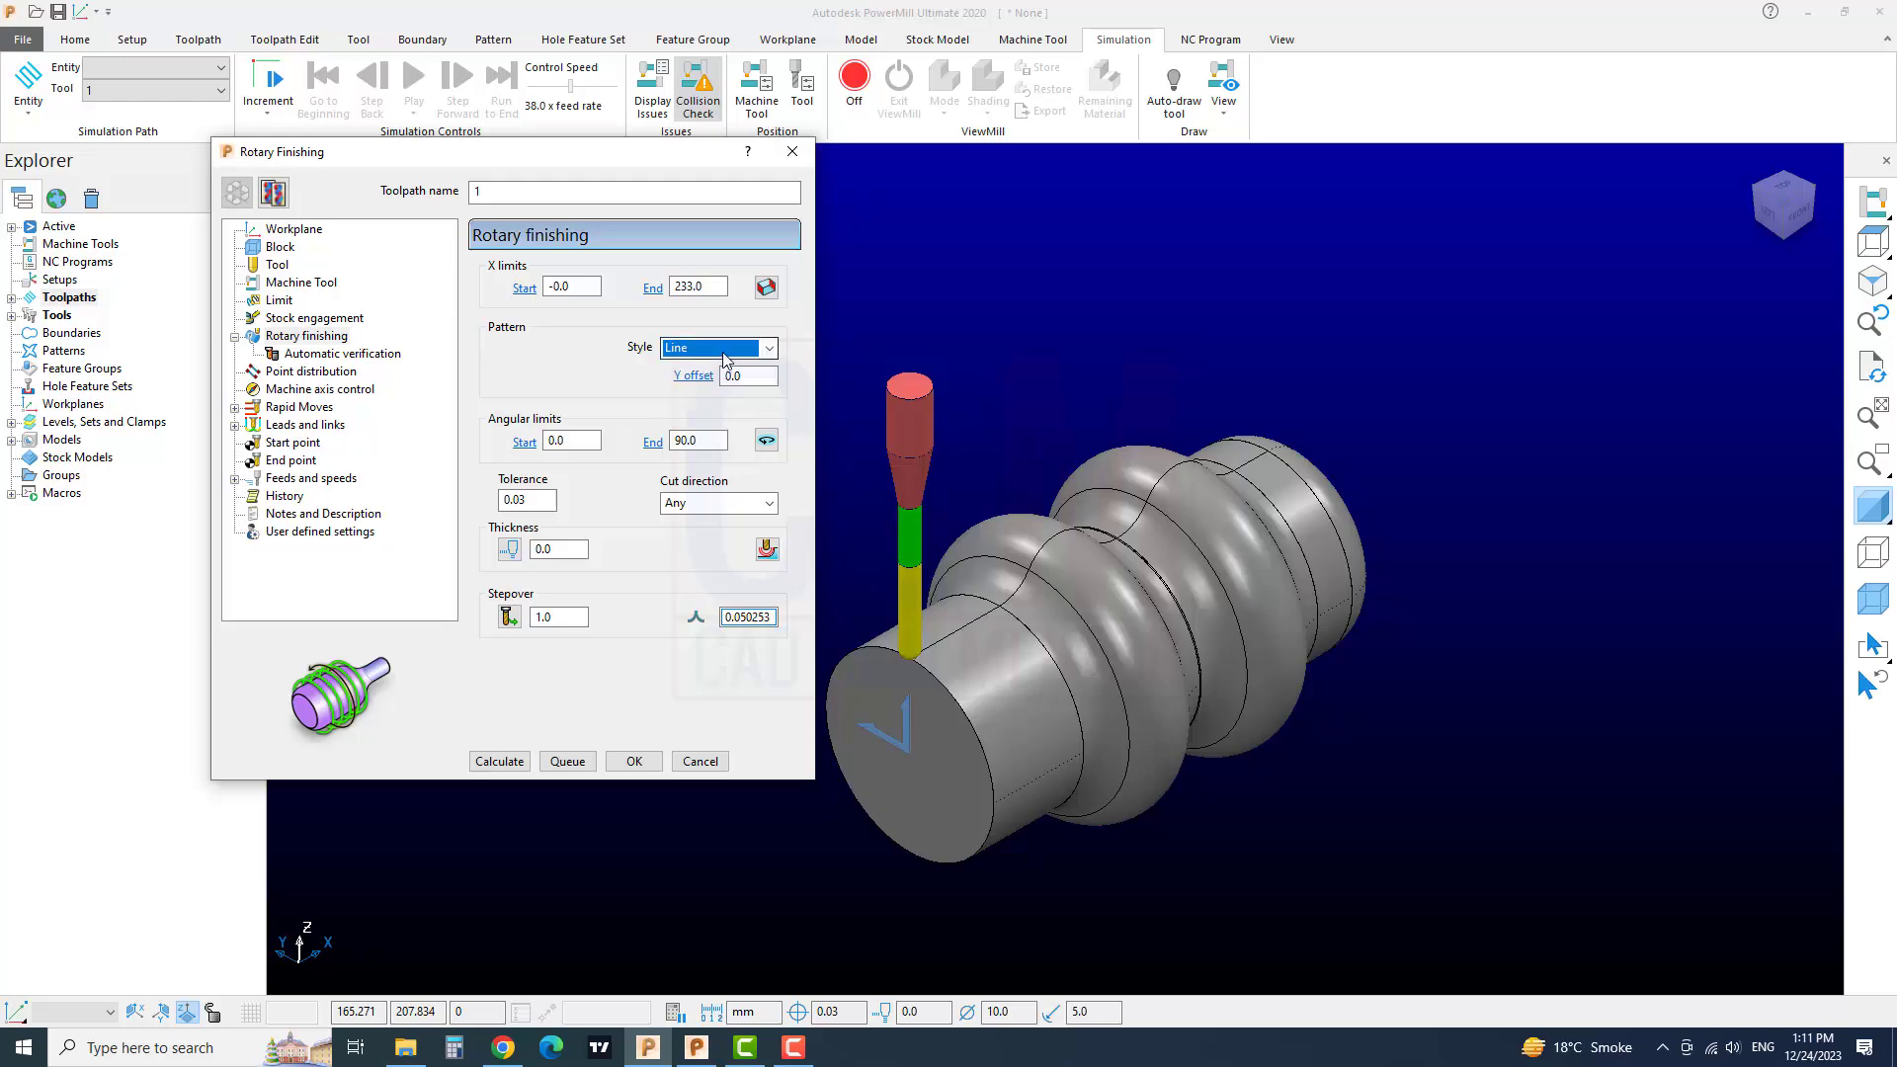
left_click(727, 348)
left_click(709, 367)
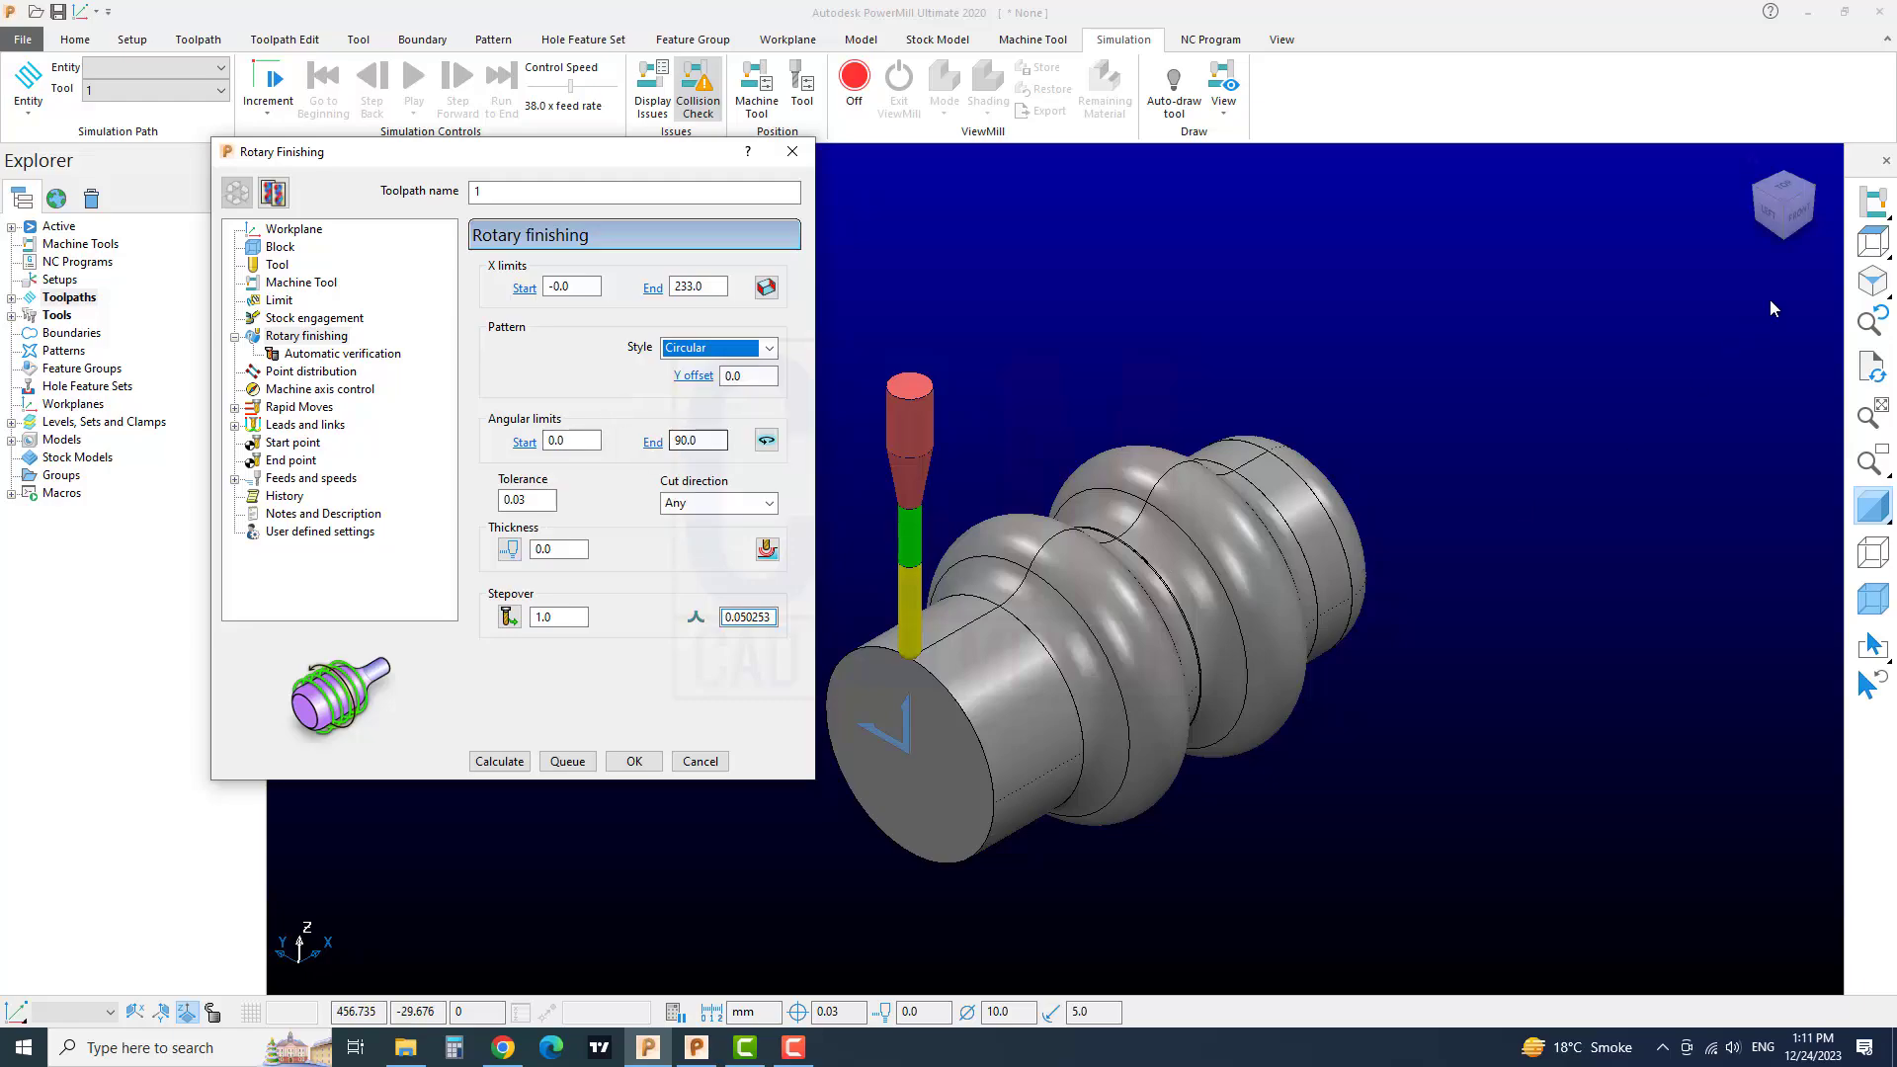
- Check the part from its end face and set the end angular limit to 360 degrees
left_click(1768, 221)
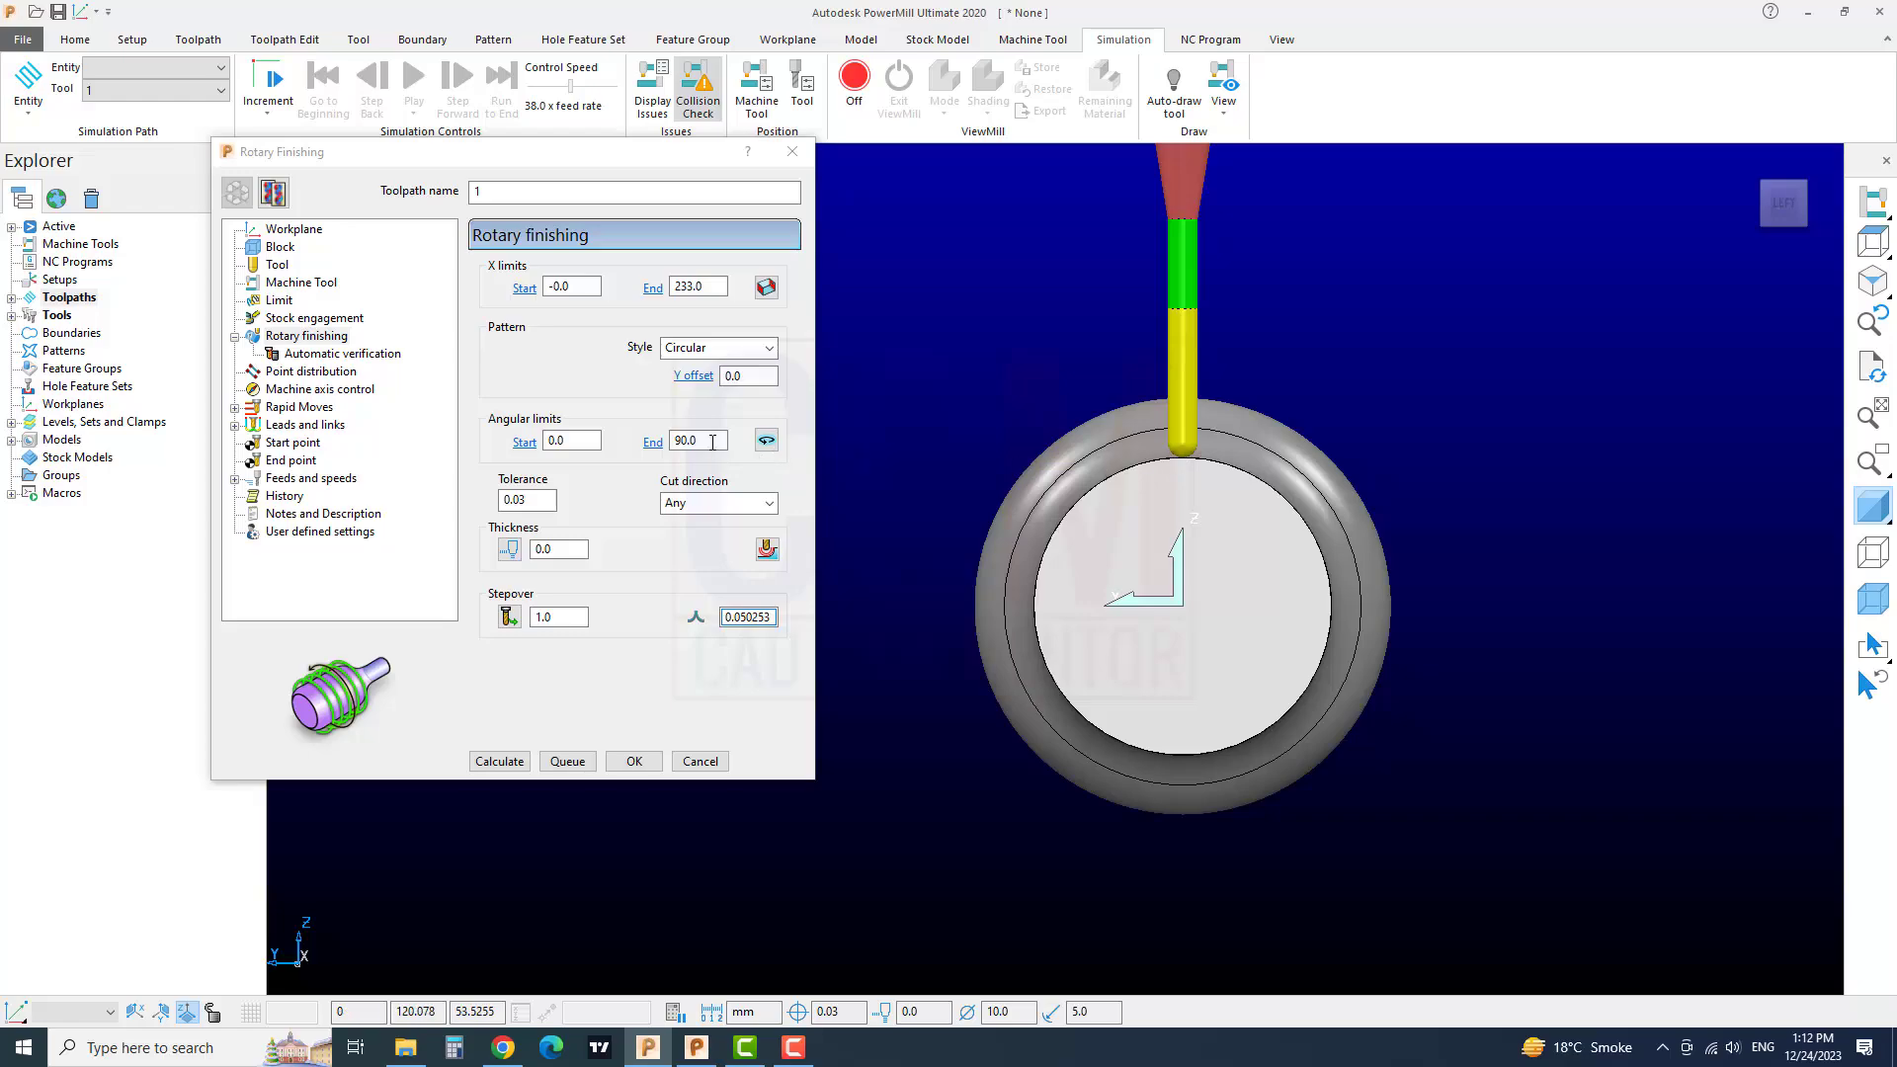
left_click_drag(719, 440, 557, 444)
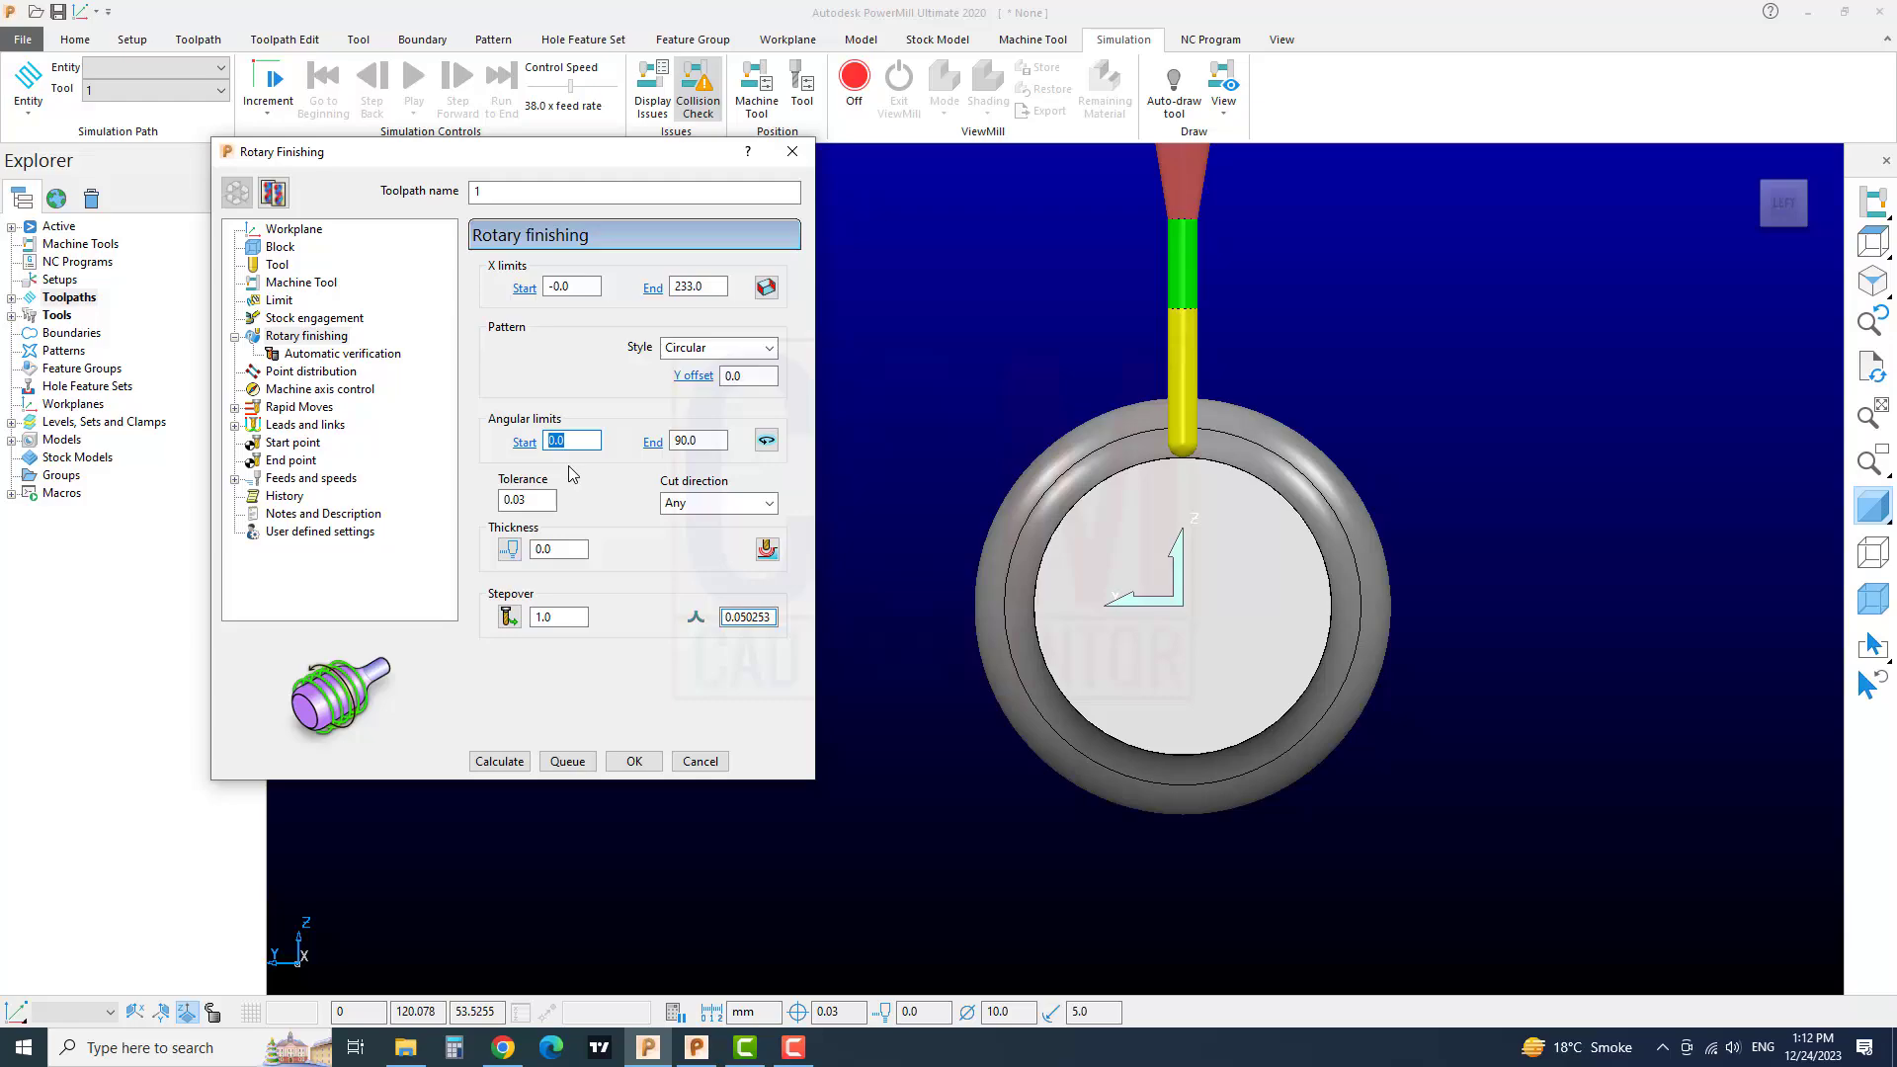
left_click_drag(722, 440, 673, 442)
type("360")
key("Return")
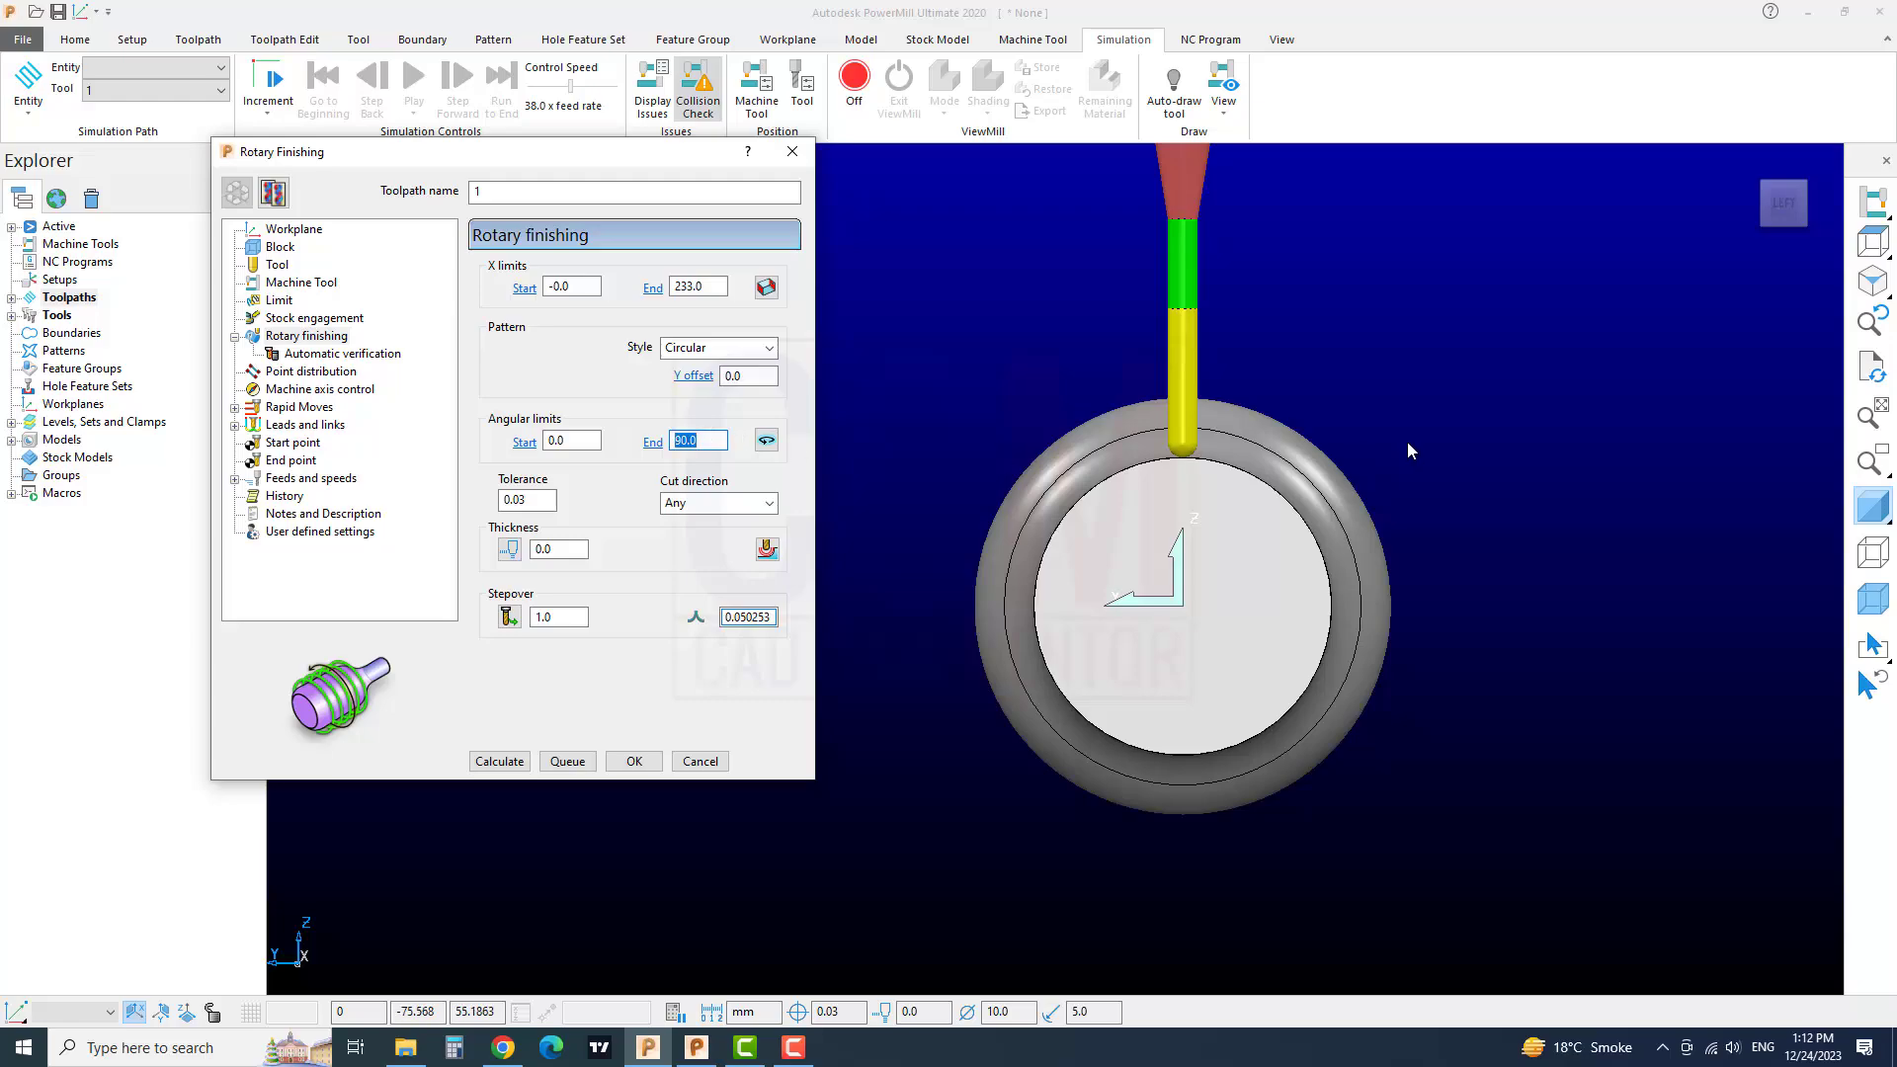
middle_click_drag(1407, 441, 1274, 534)
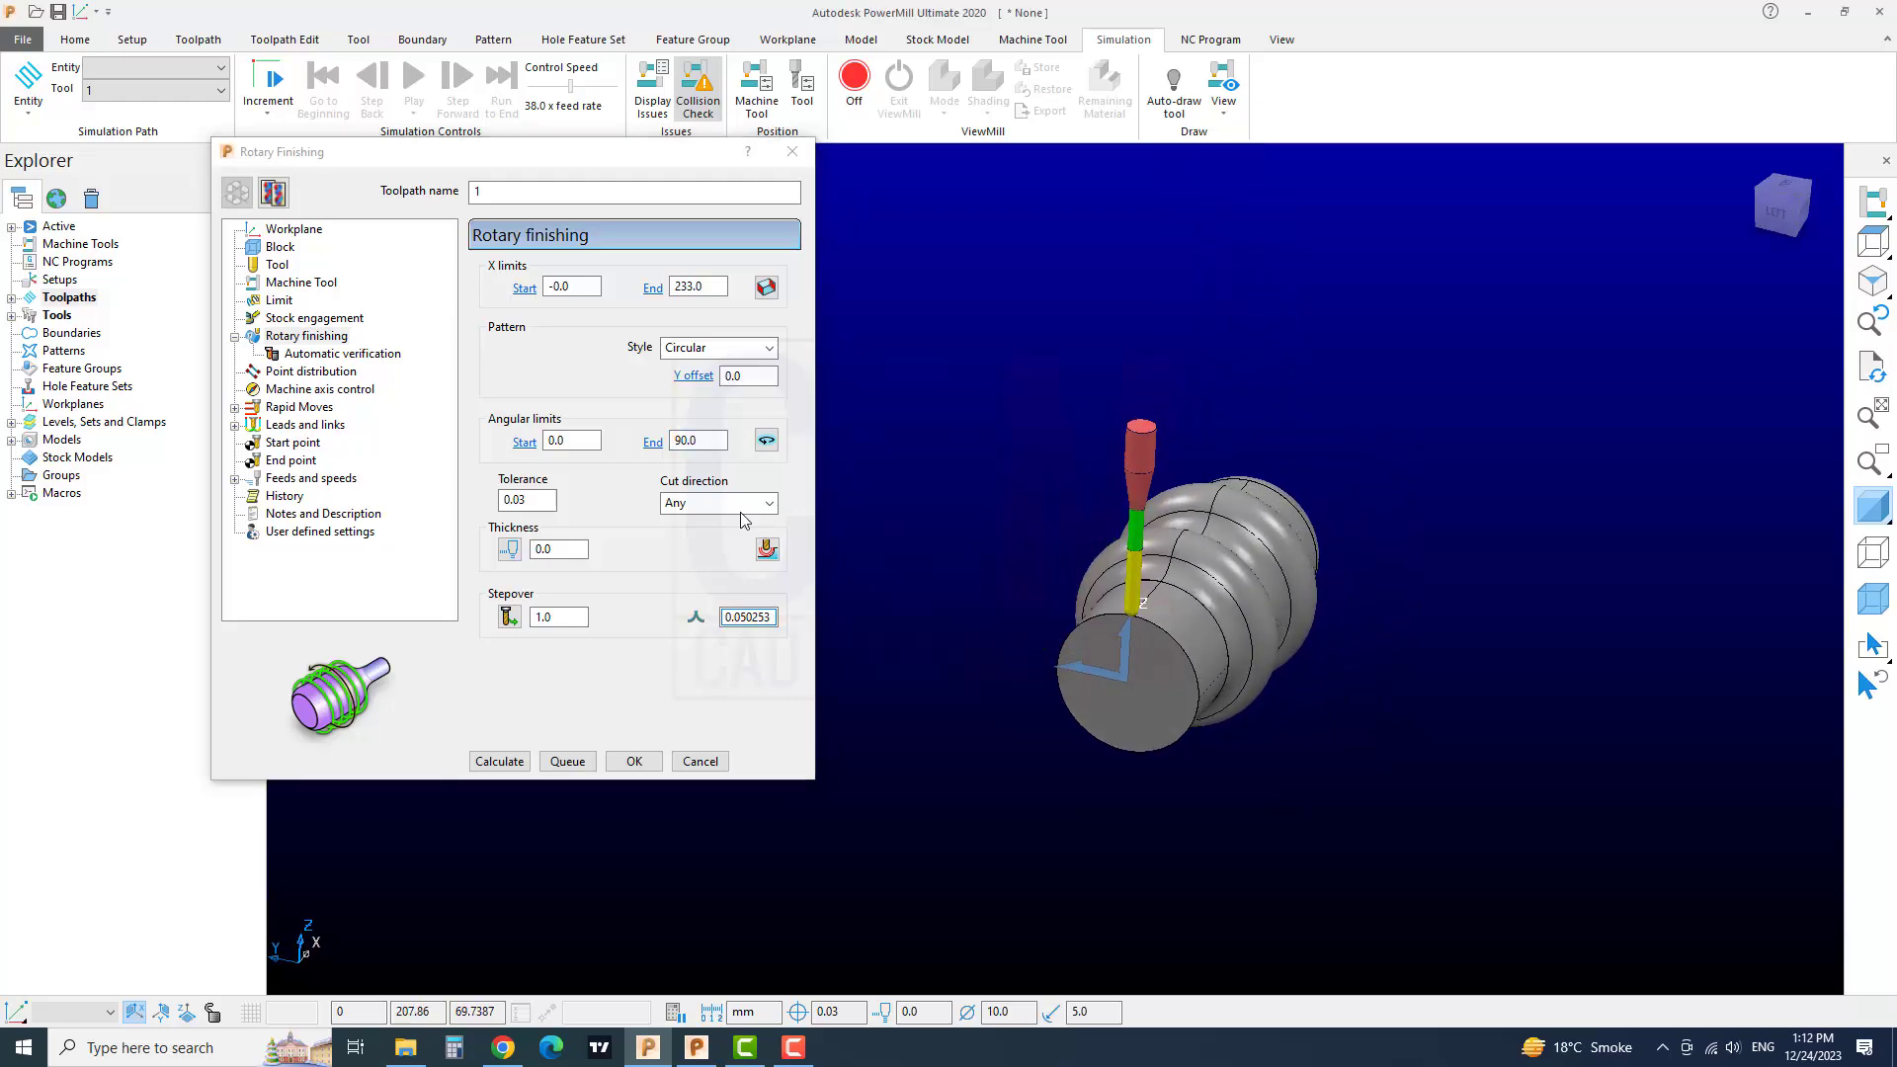
left_click(705, 439)
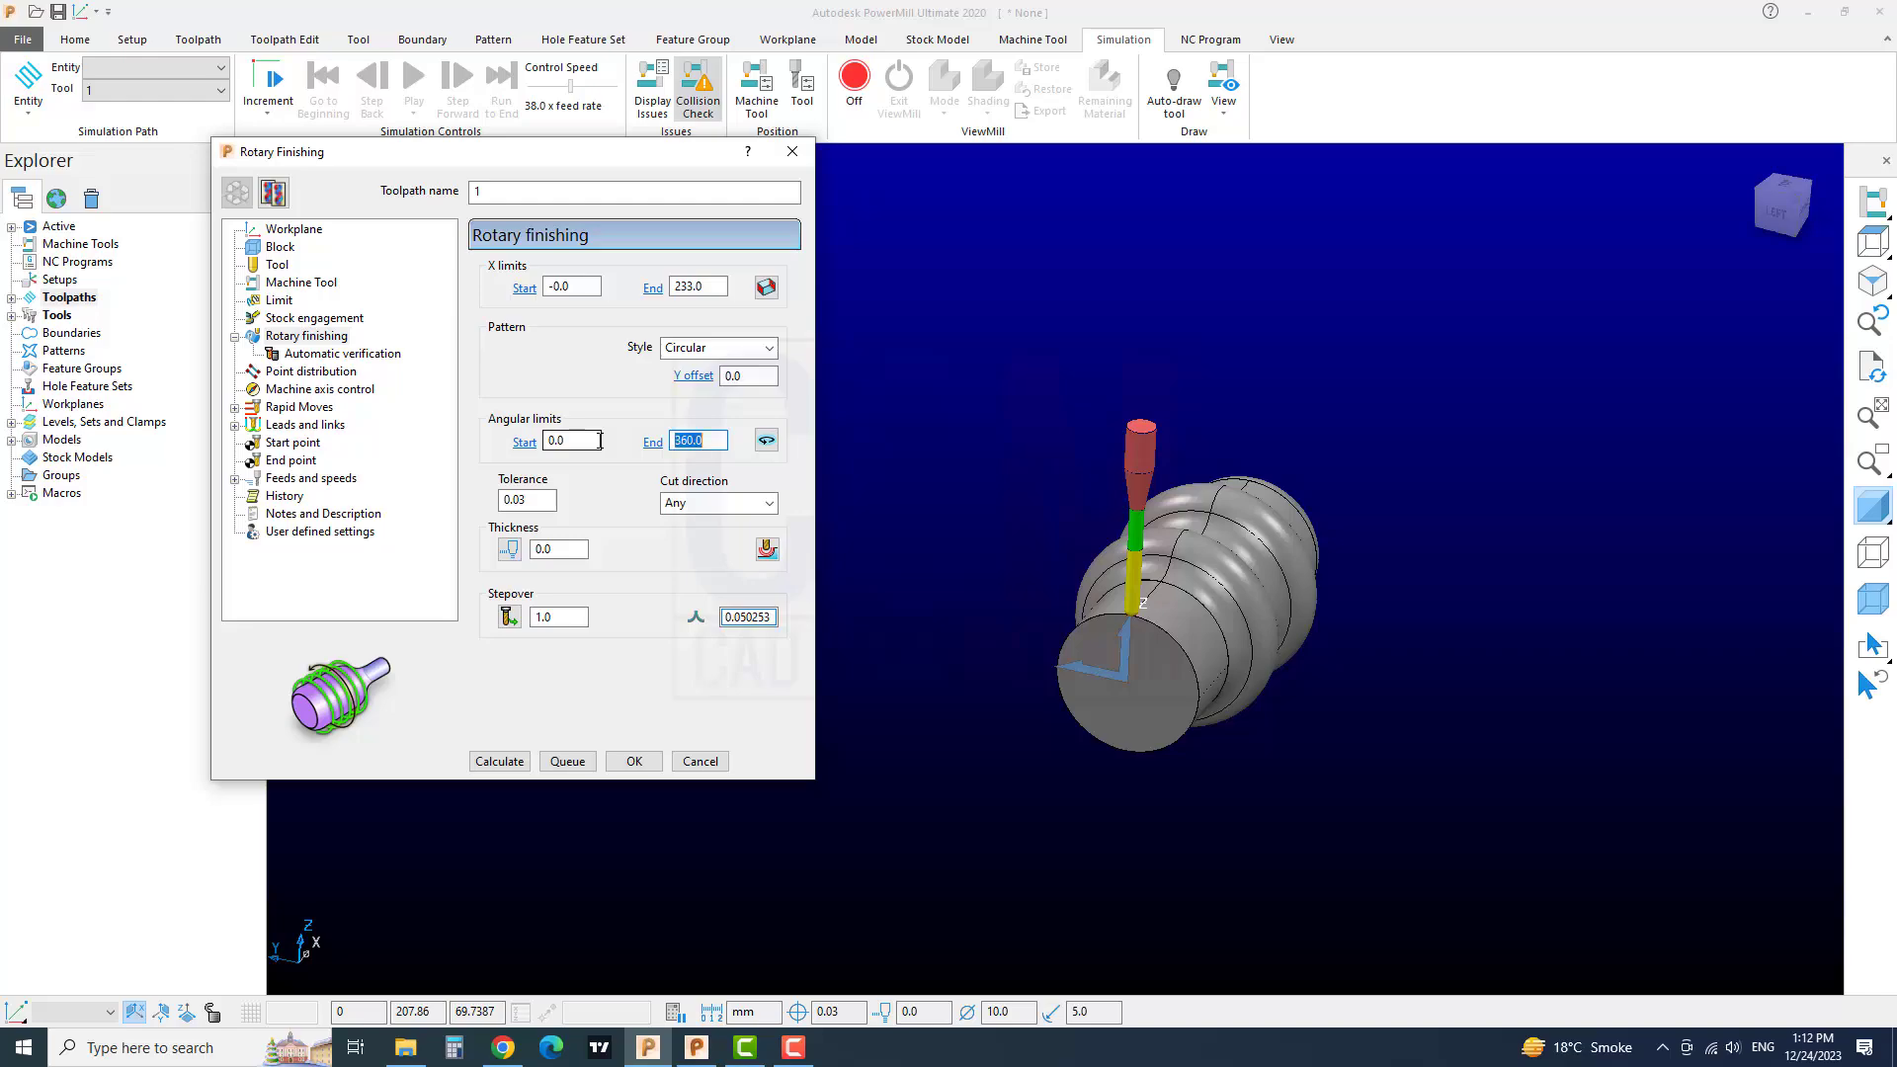
- Set the rotary finishing cut direction to Climb
left_click(664, 506)
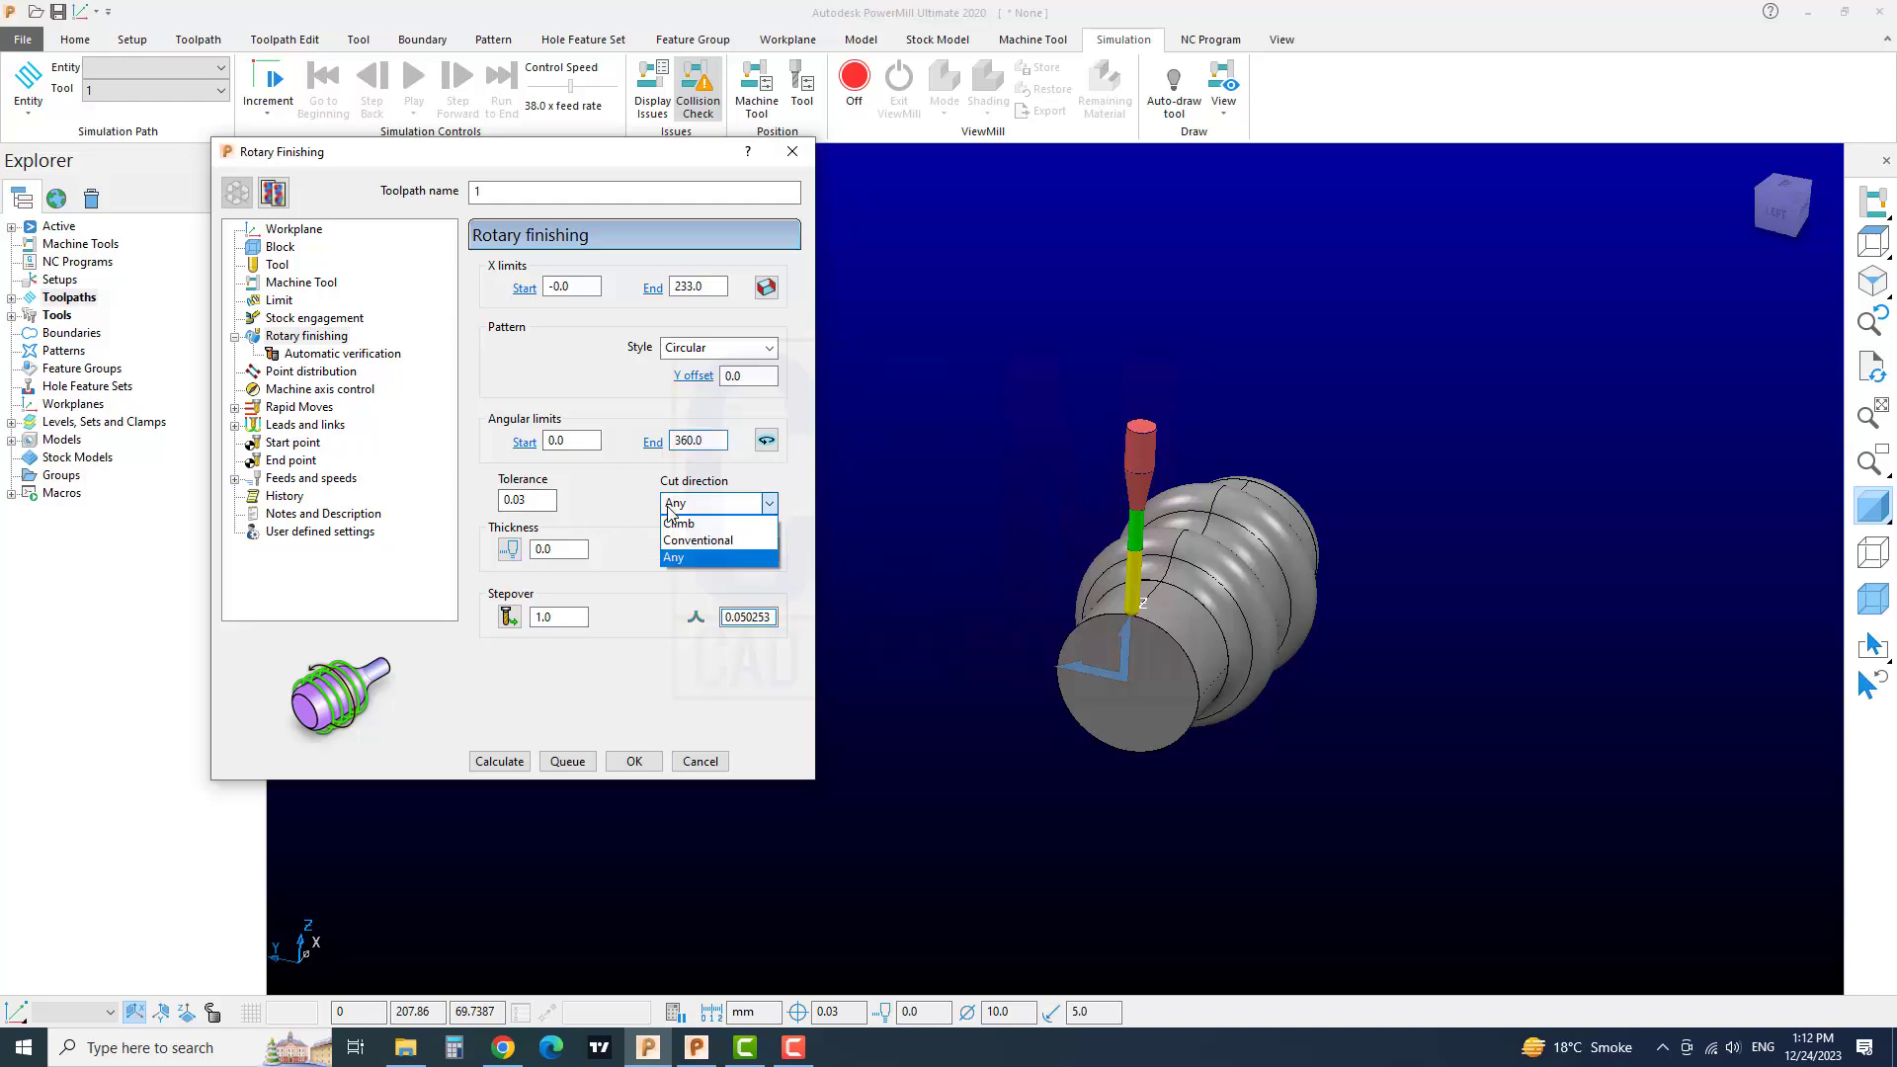
left_click(682, 541)
left_click(529, 503)
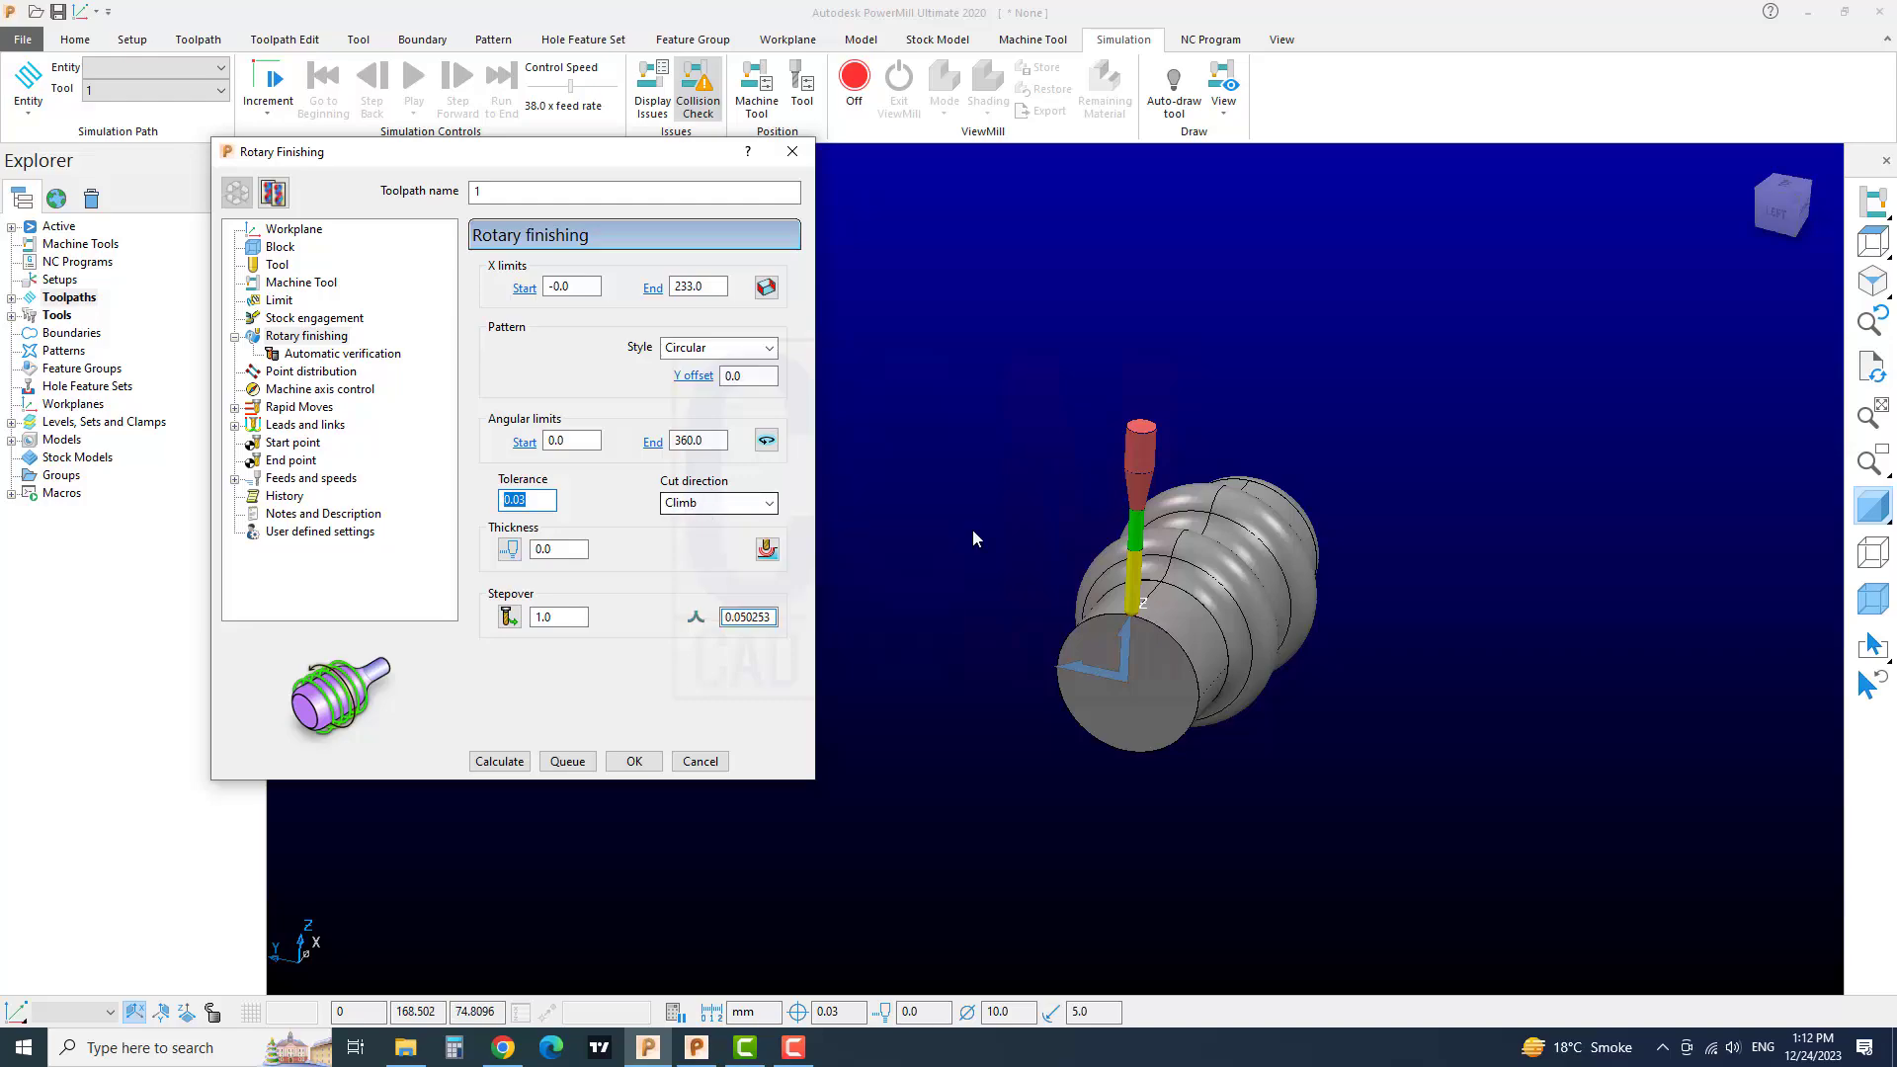
scroll(1228, 631, "up", 5)
scroll(1227, 631, "down", 4)
middle_click_drag(1227, 630, 1157, 585)
left_click(710, 504)
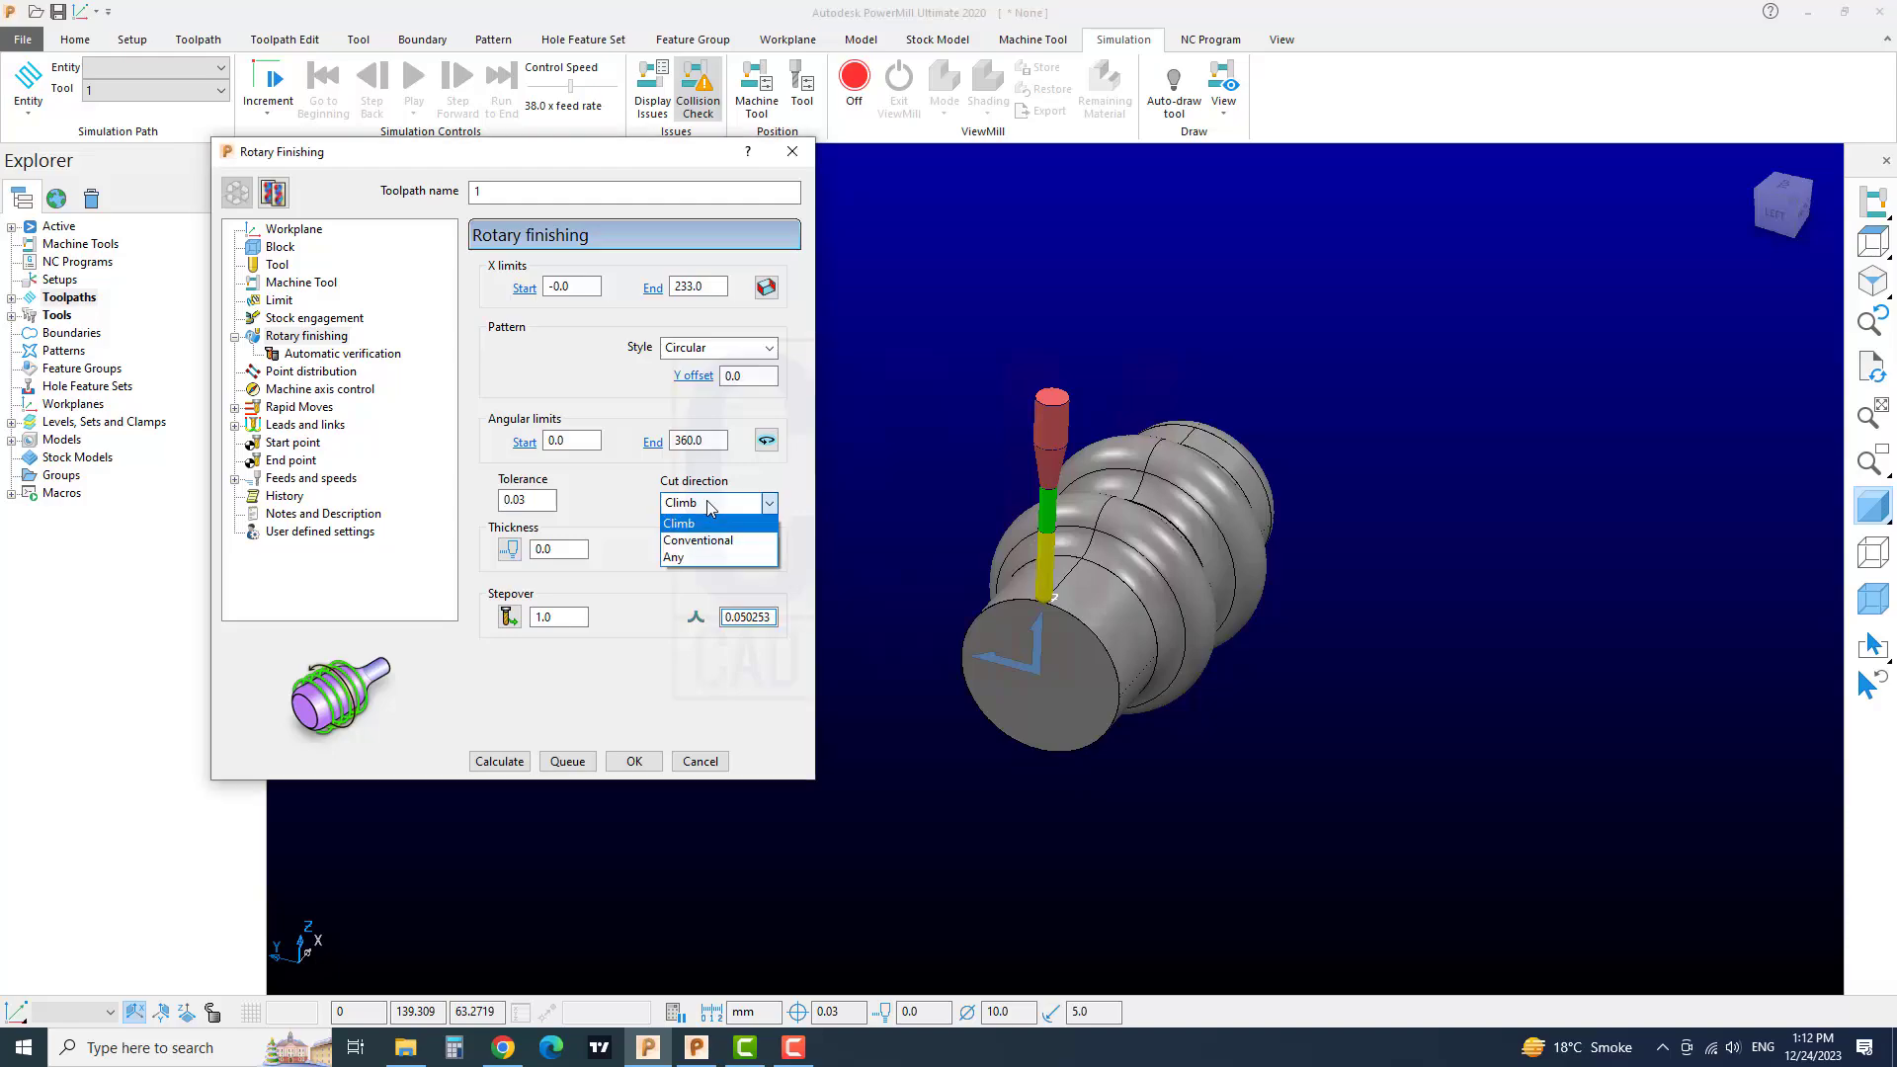
left_click(709, 504)
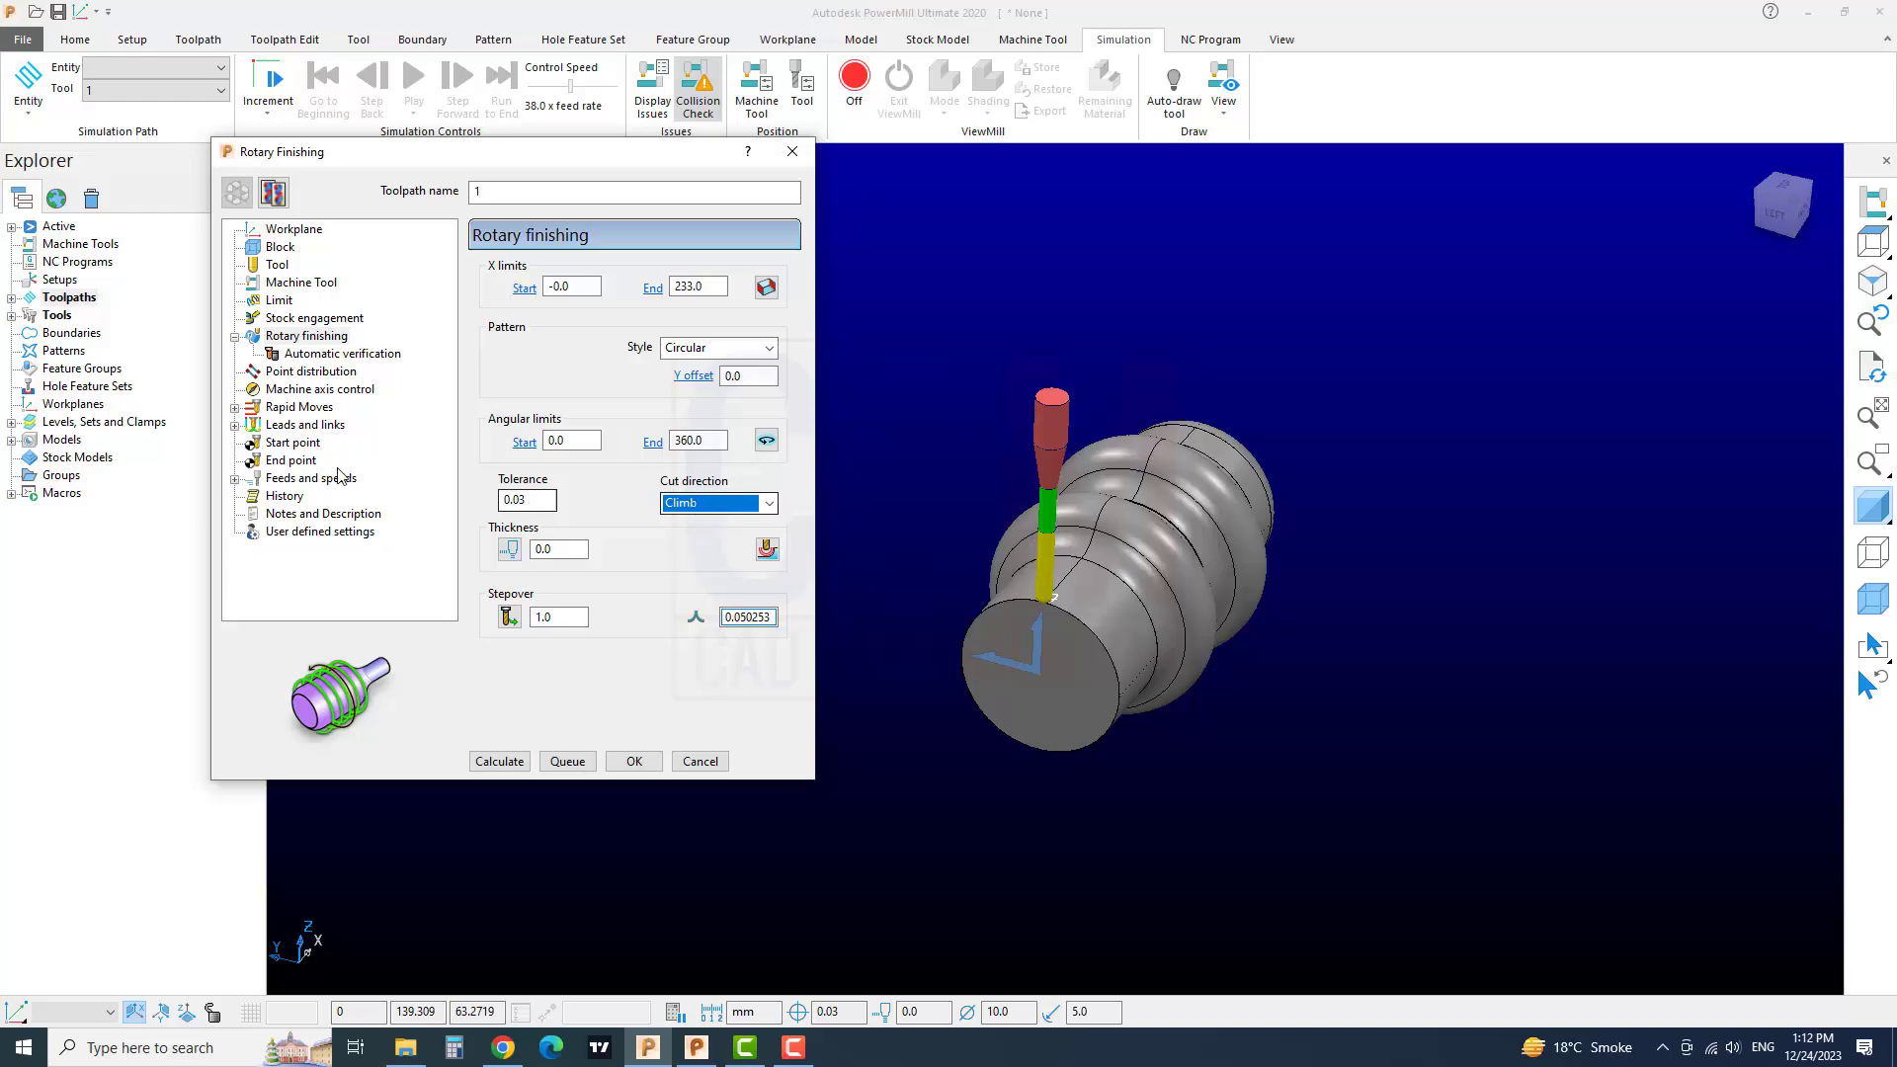
- Set the toolpath start point to Block centre safe
left_click(292, 443)
left_click(713, 284)
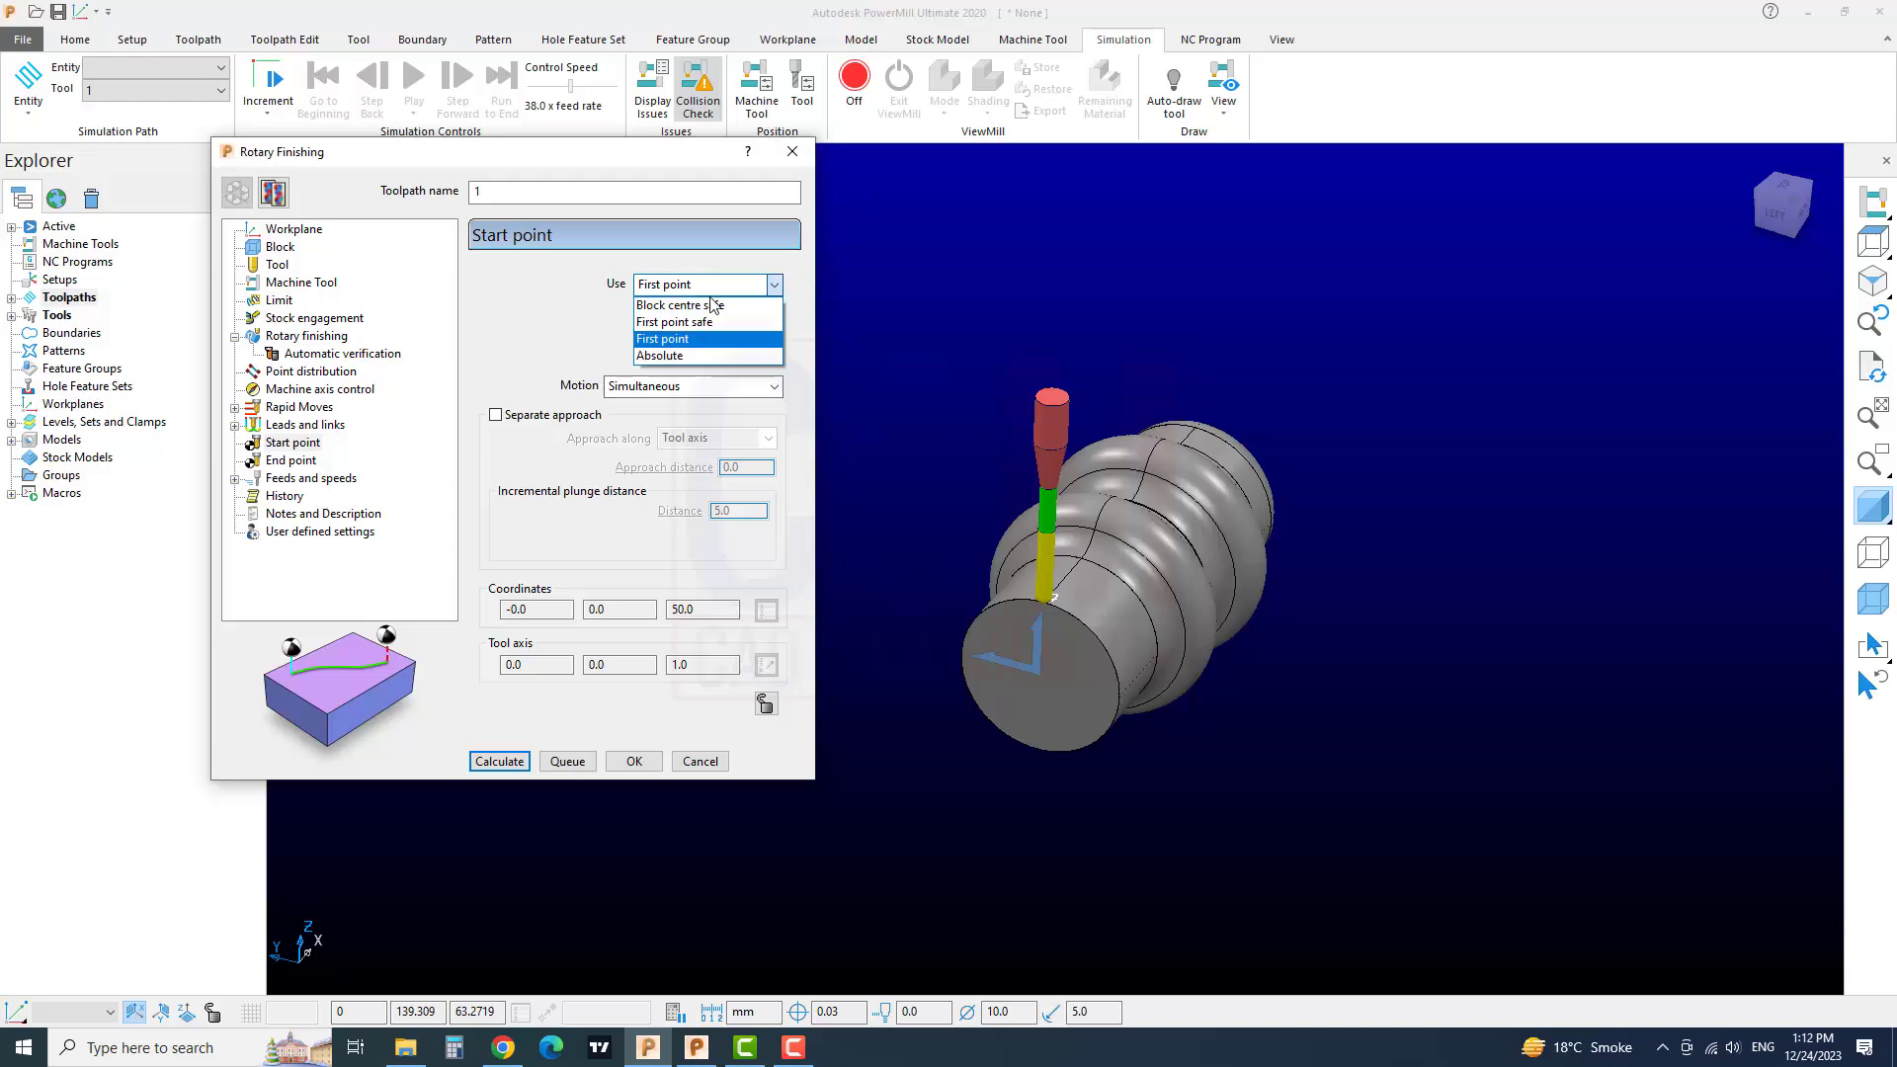
left_click(713, 304)
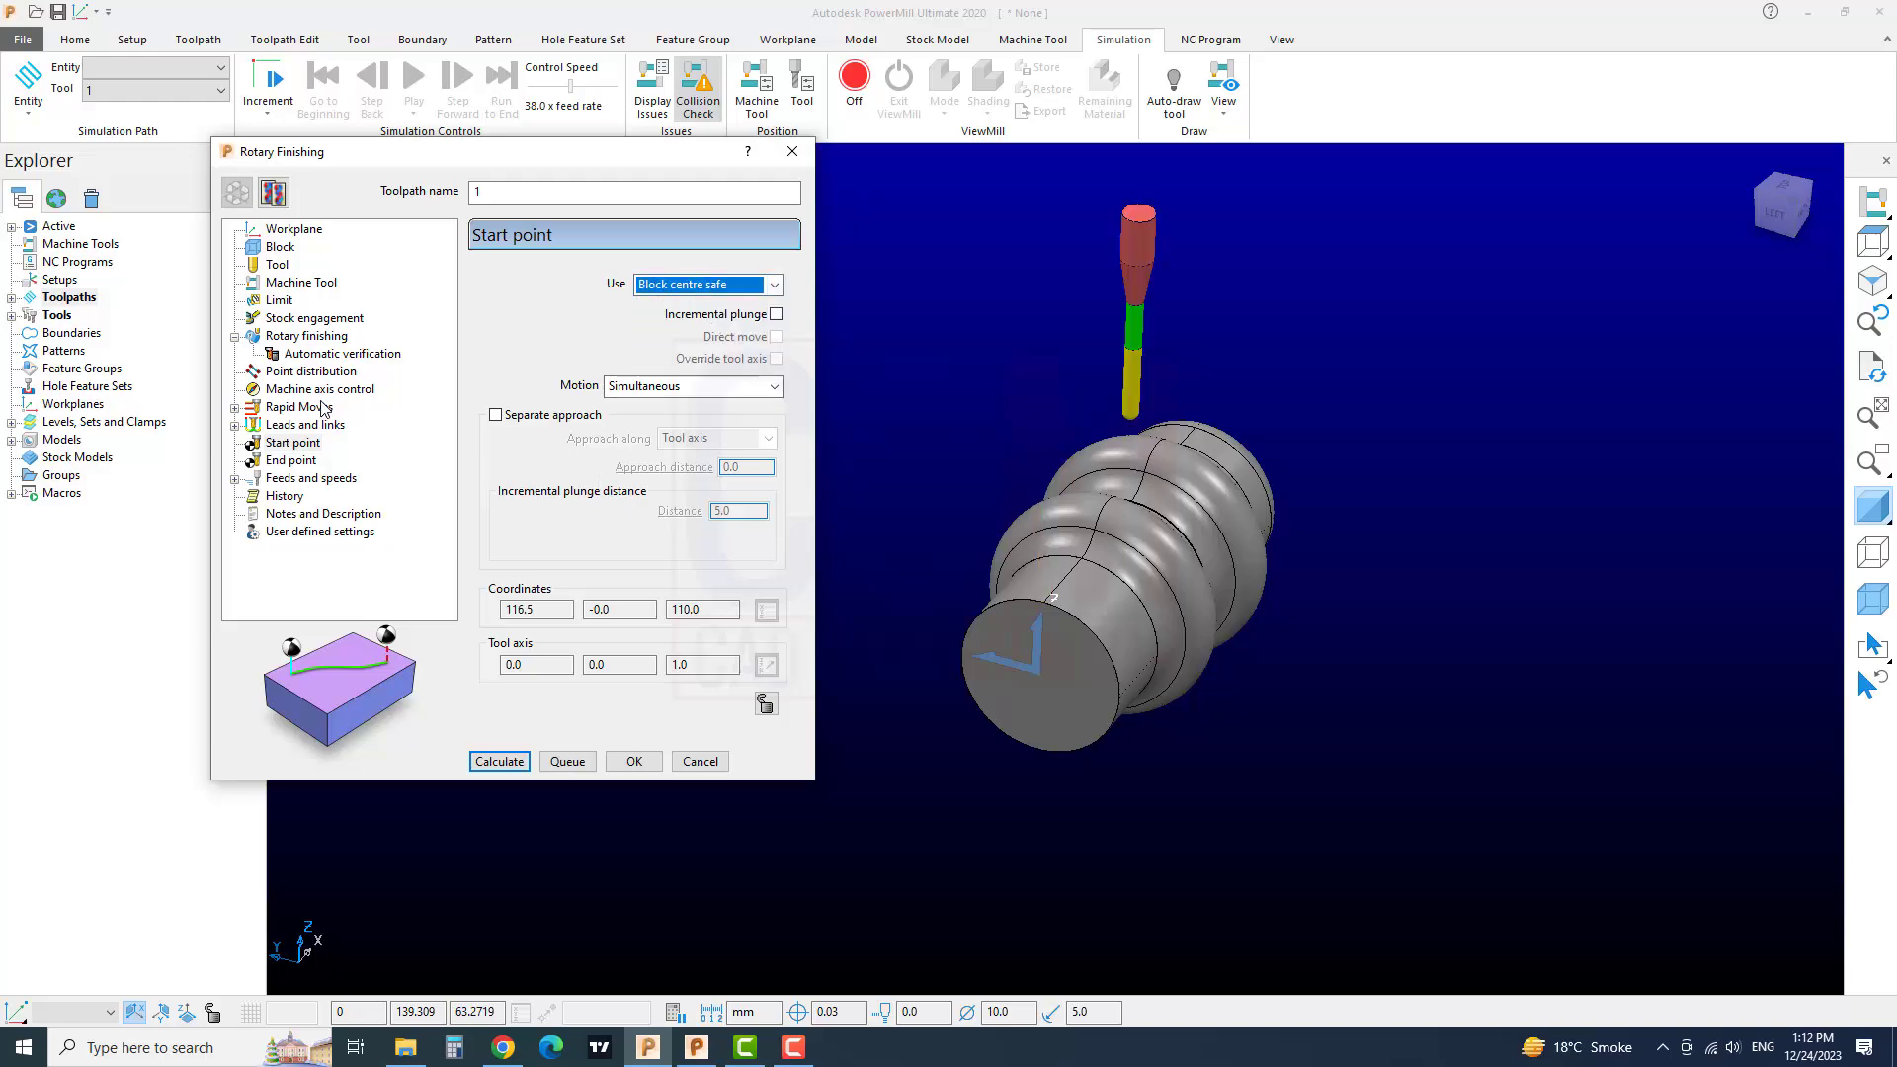
- Calculate toolpath 1 with the current circular rotary finishing settings
left_click(305, 337)
left_click(499, 761)
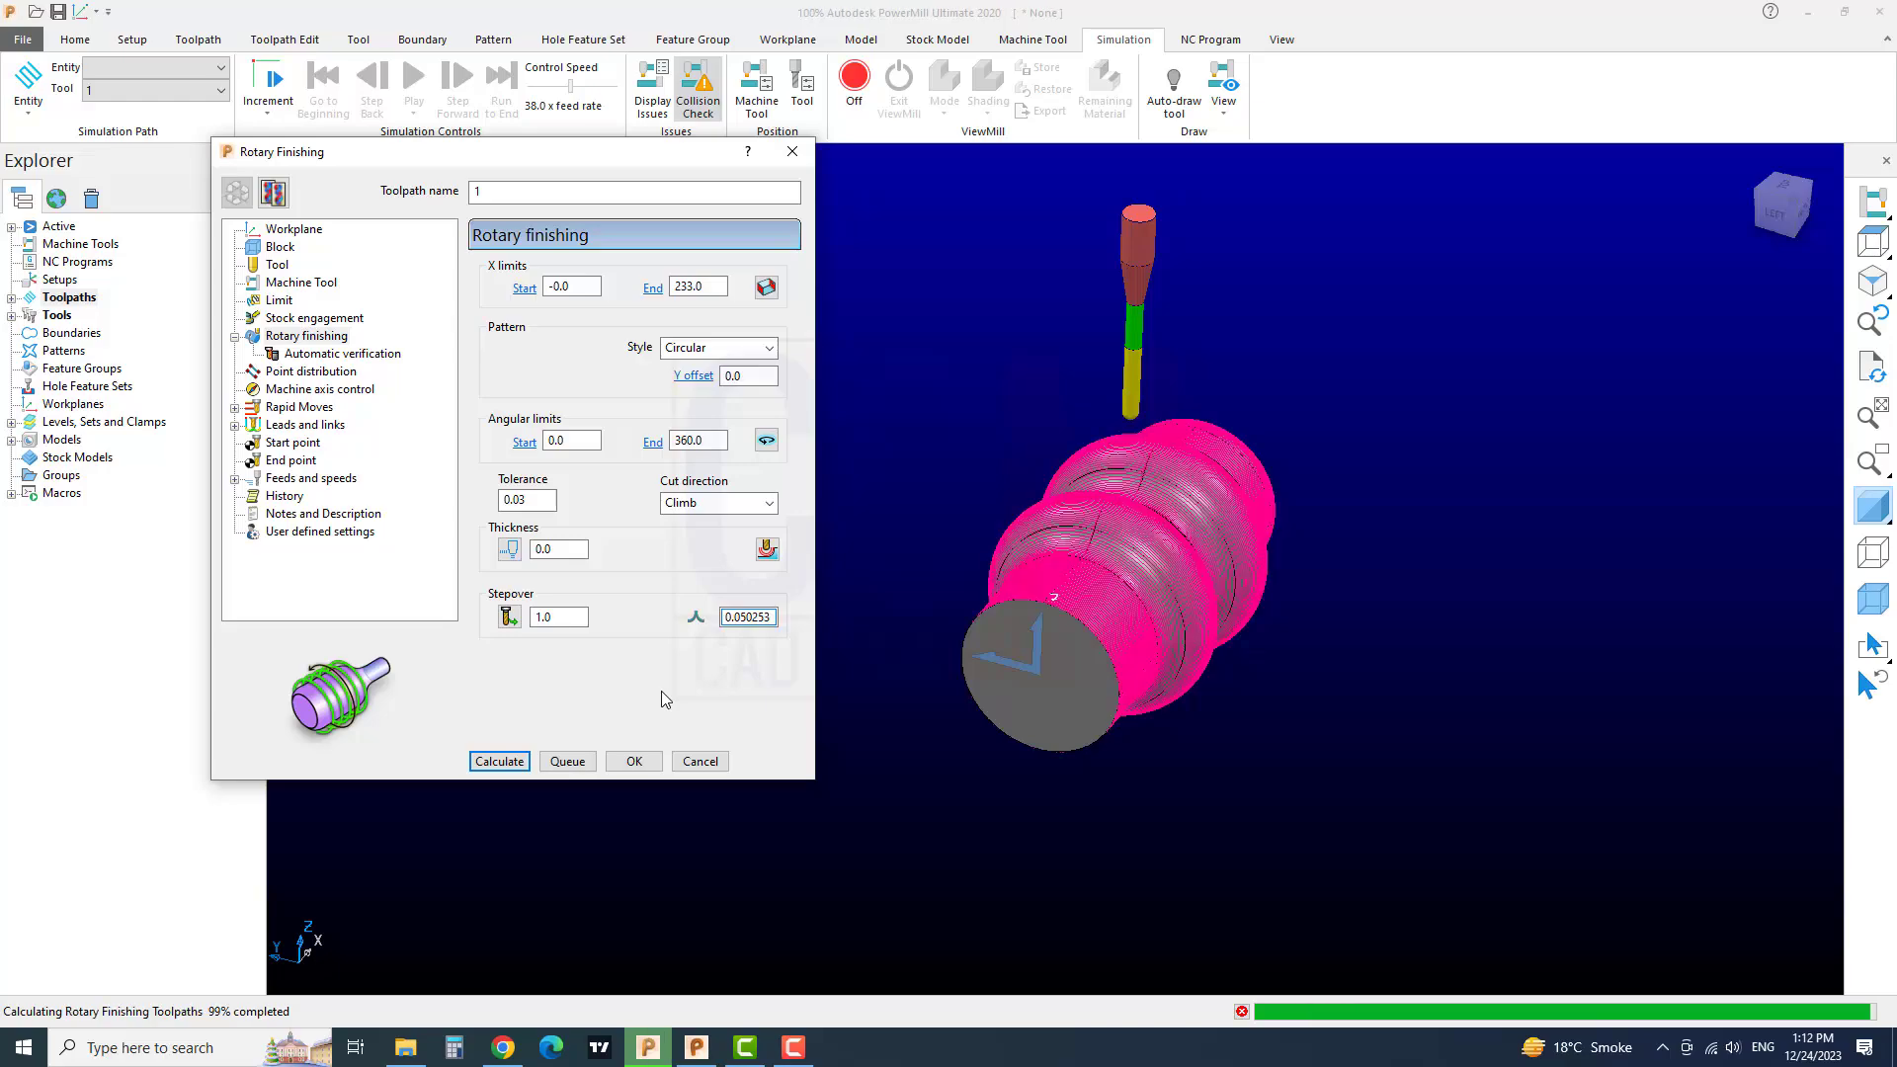
middle_click_drag(1101, 622, 1124, 542)
- Simulate the circular rotary finishing toolpath 1 from its start
left_click(12, 298)
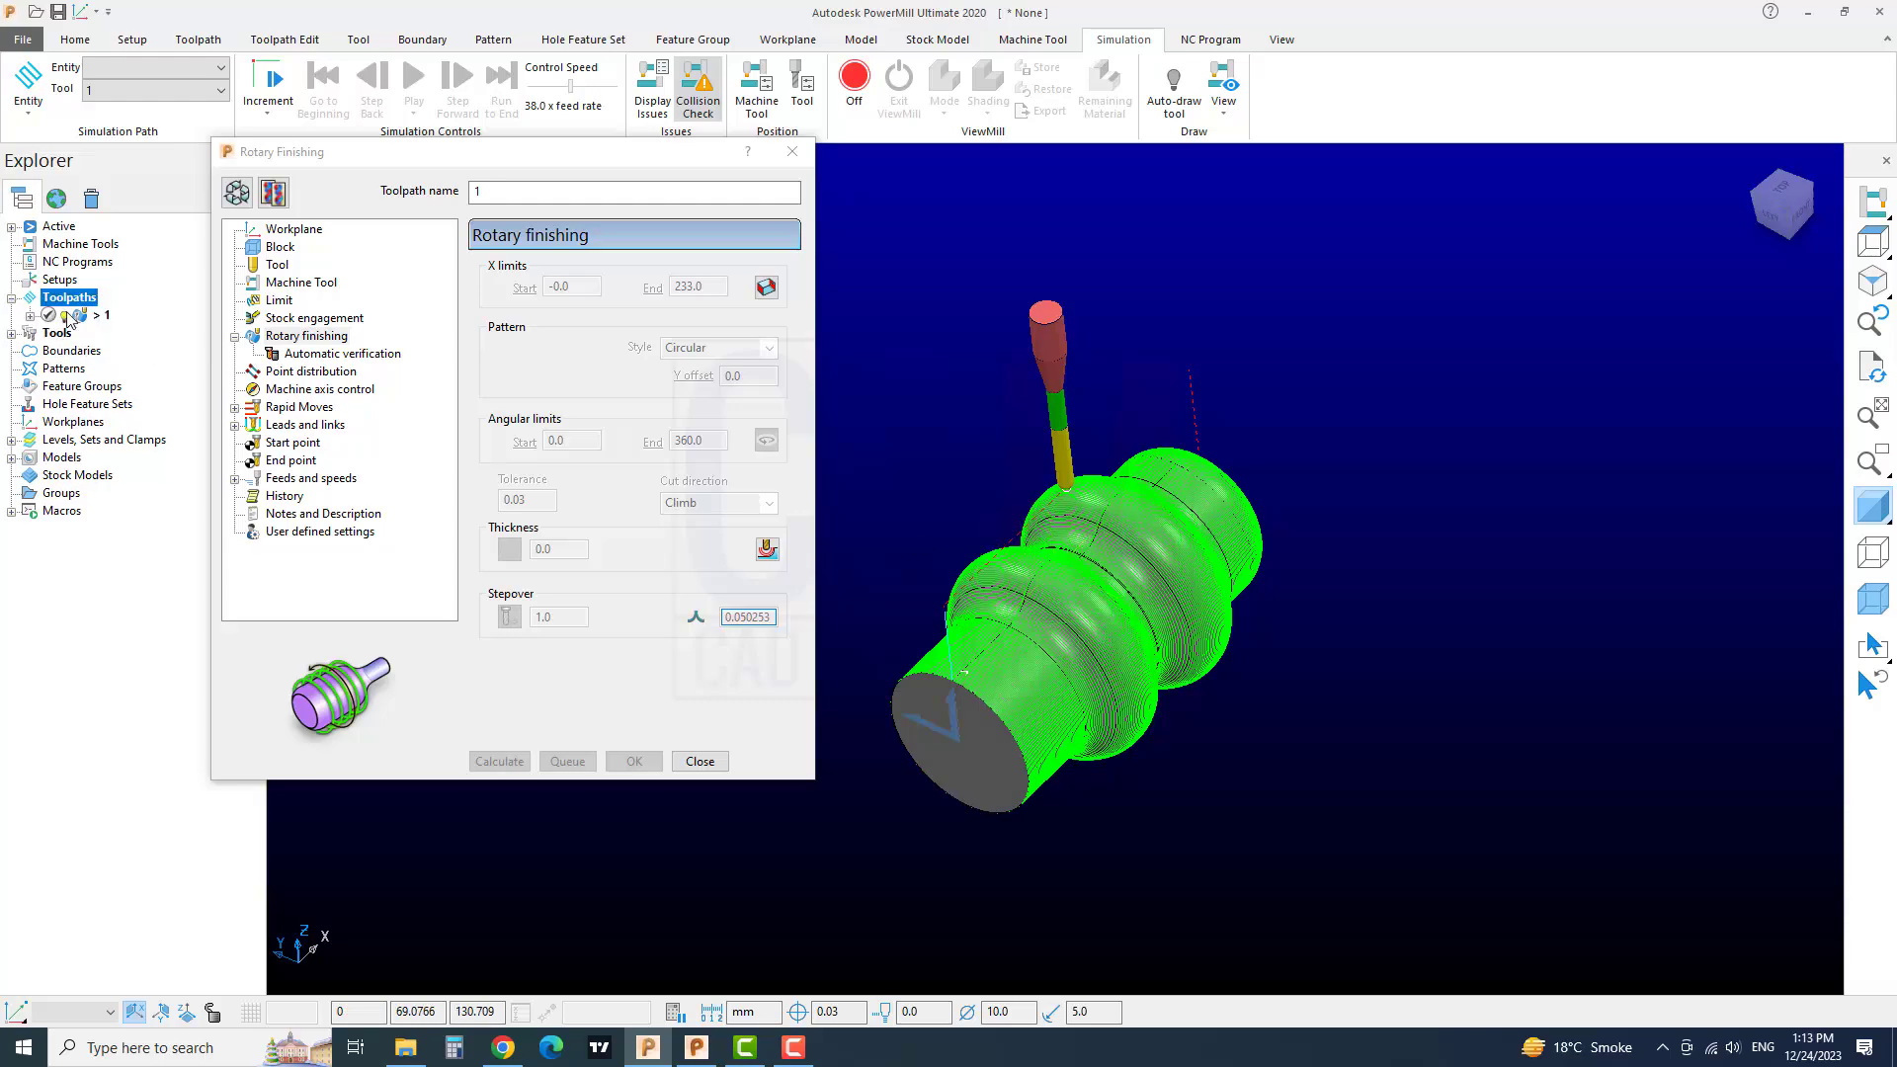
right_click(95, 316)
left_click(129, 327)
left_click(401, 94)
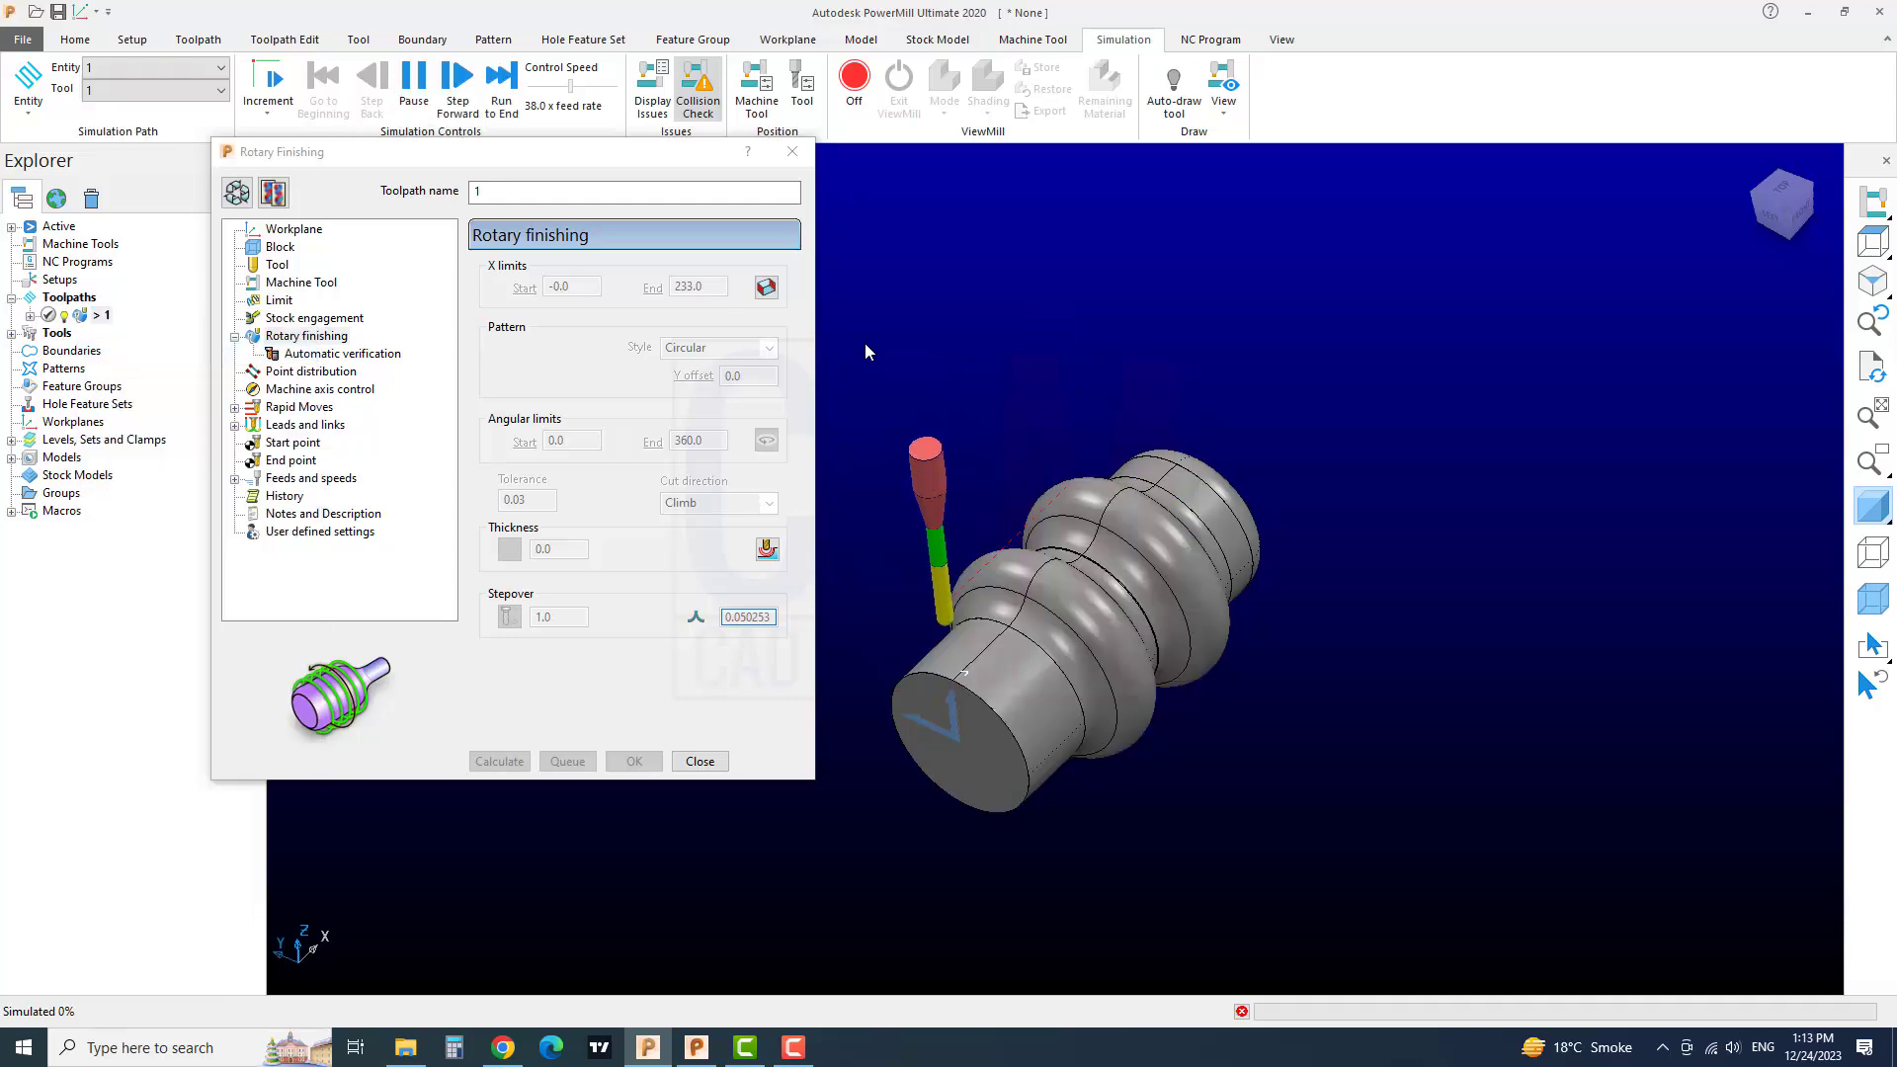
middle_click_drag(1091, 500, 1194, 436, "shift")
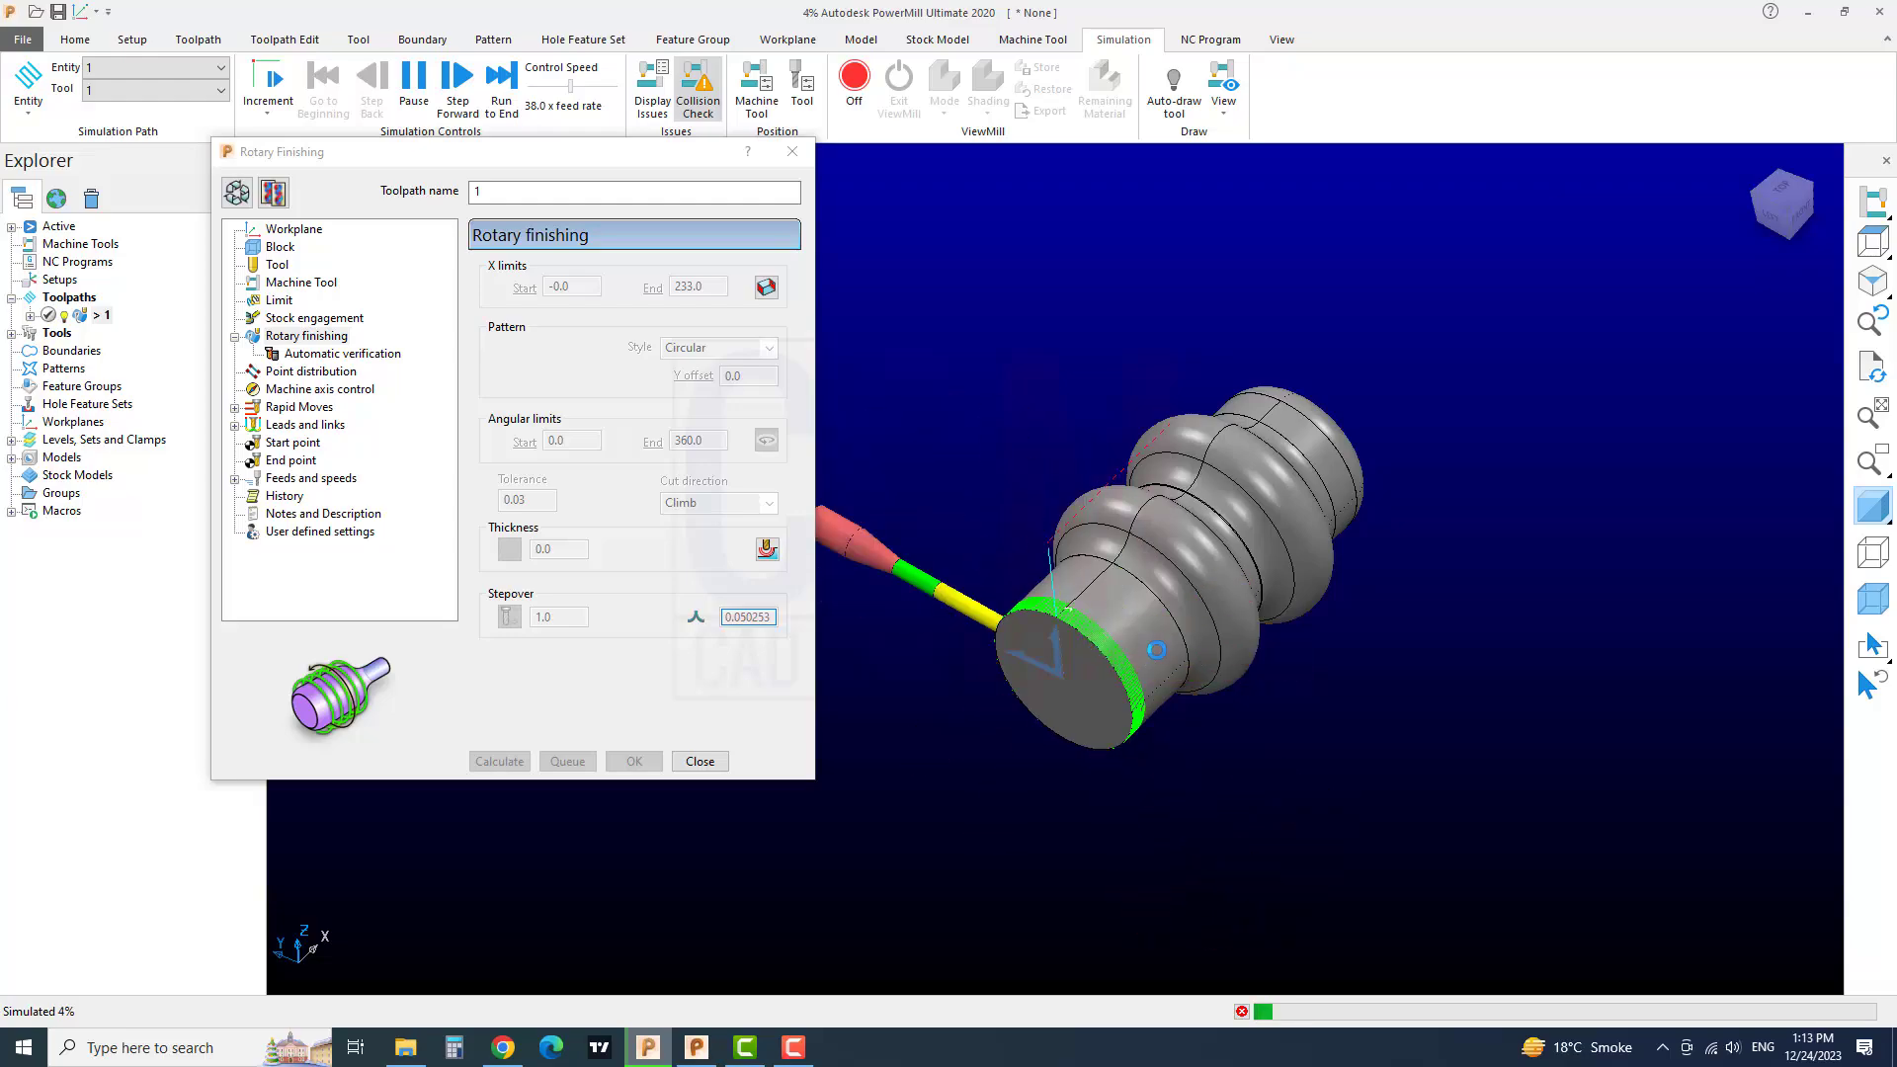
- Pause the simulation and examine the spacing and connections of the circular passes near the part's end face
scroll(1171, 715, "up", 5)
scroll(1044, 575, "up", 5)
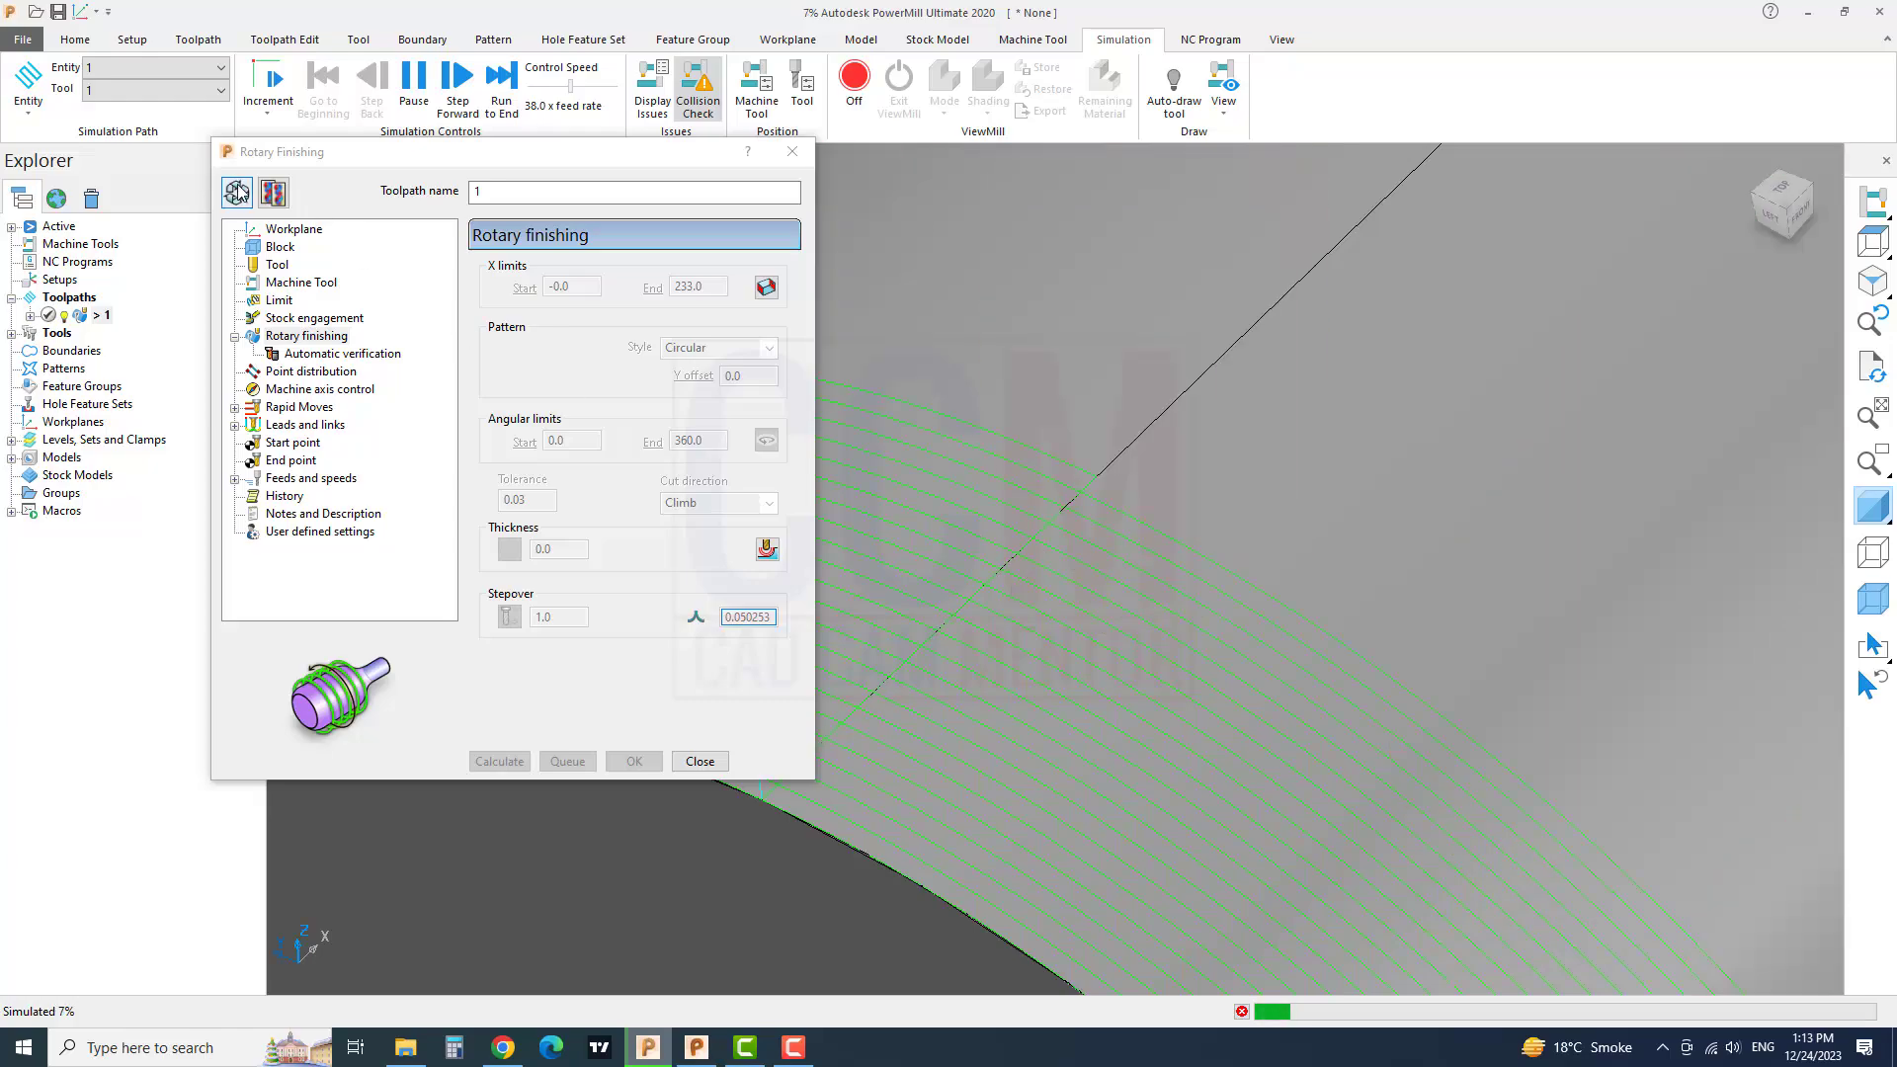
left_click(414, 79)
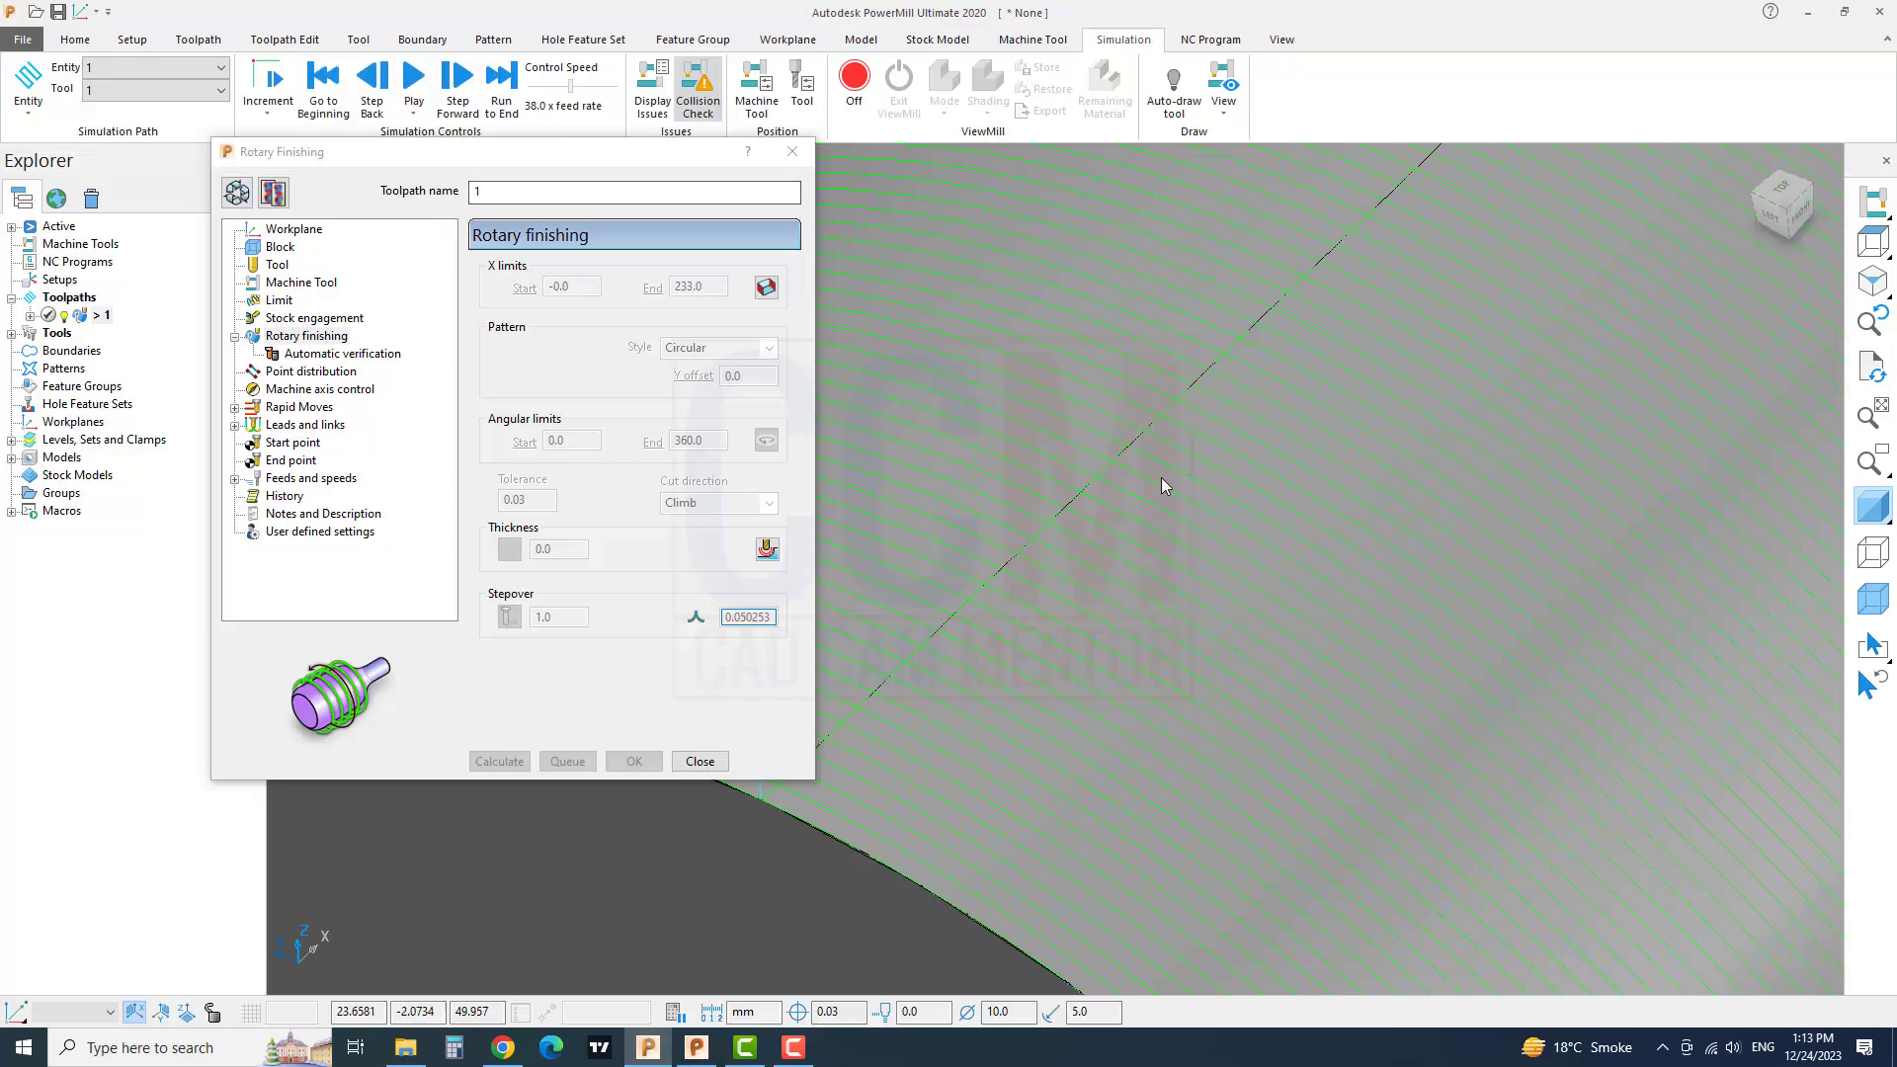
scroll(1160, 477, "up", 3)
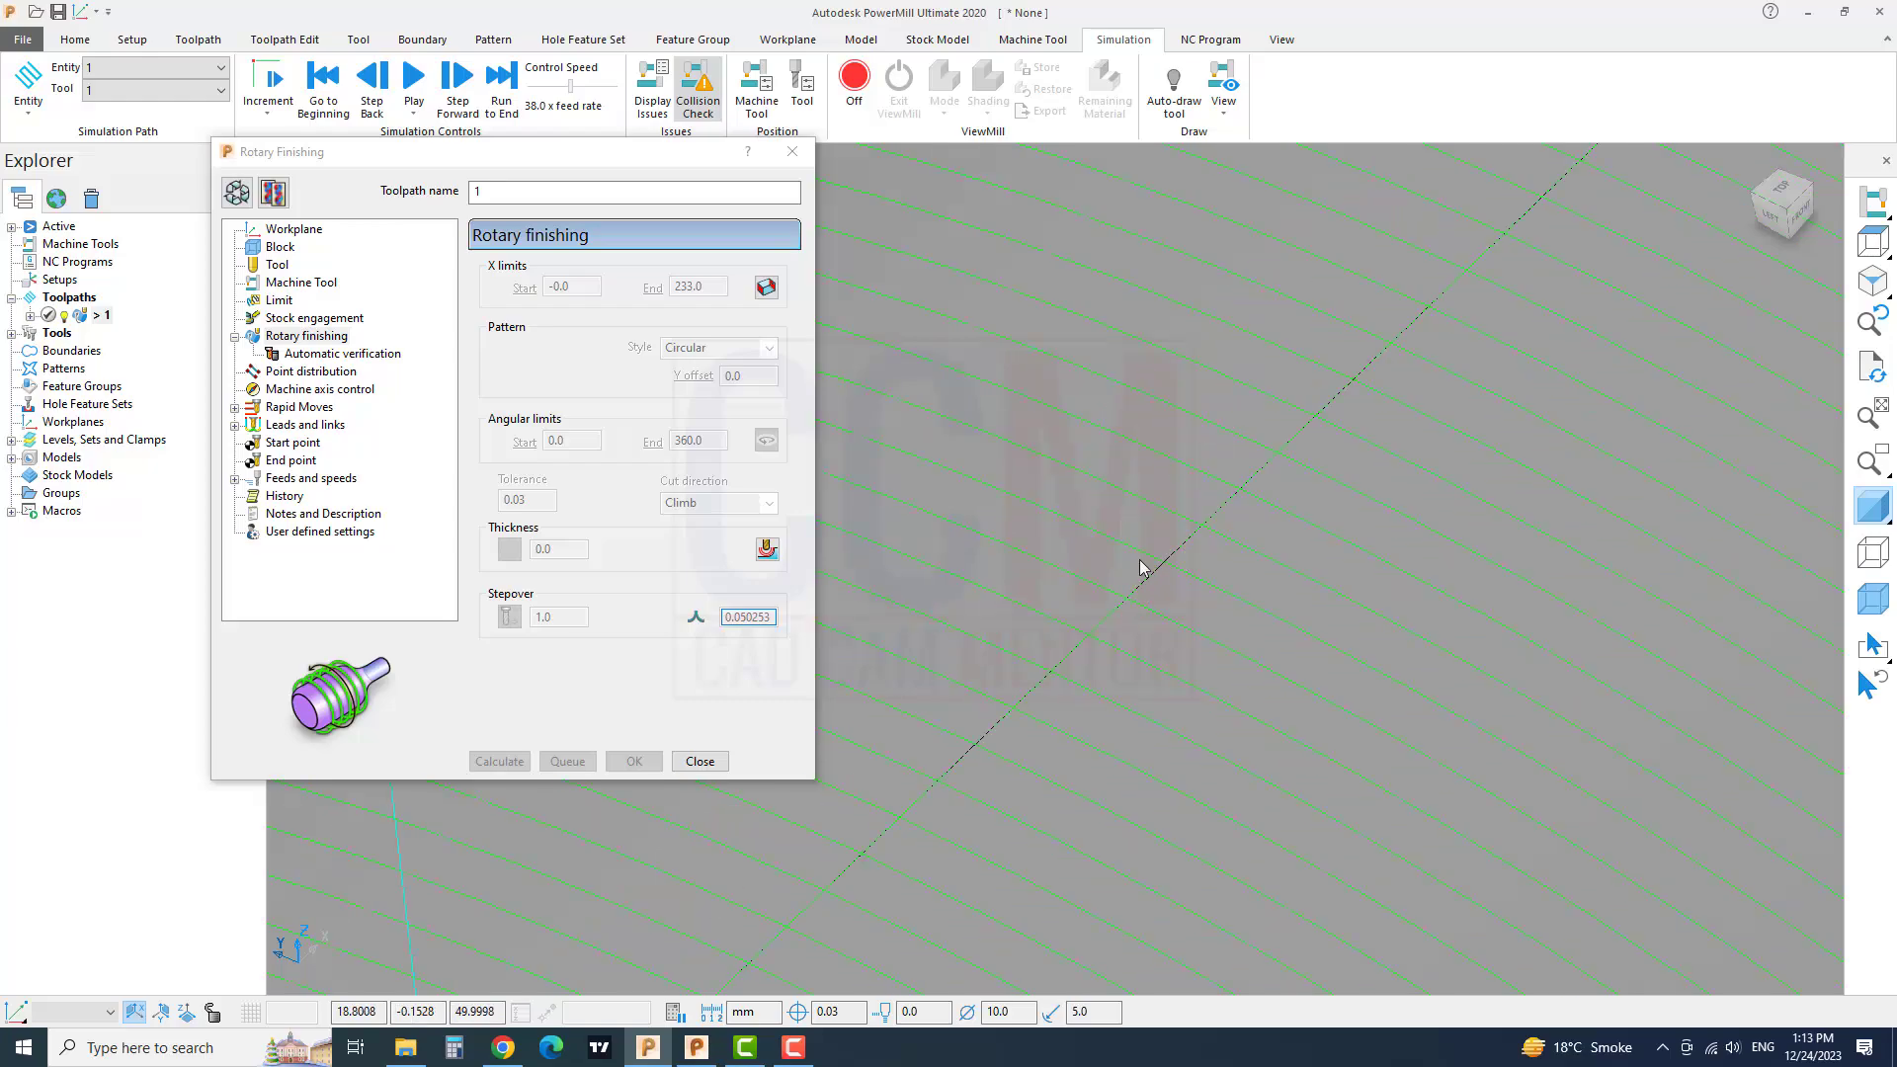
scroll(1110, 553, "down", 2)
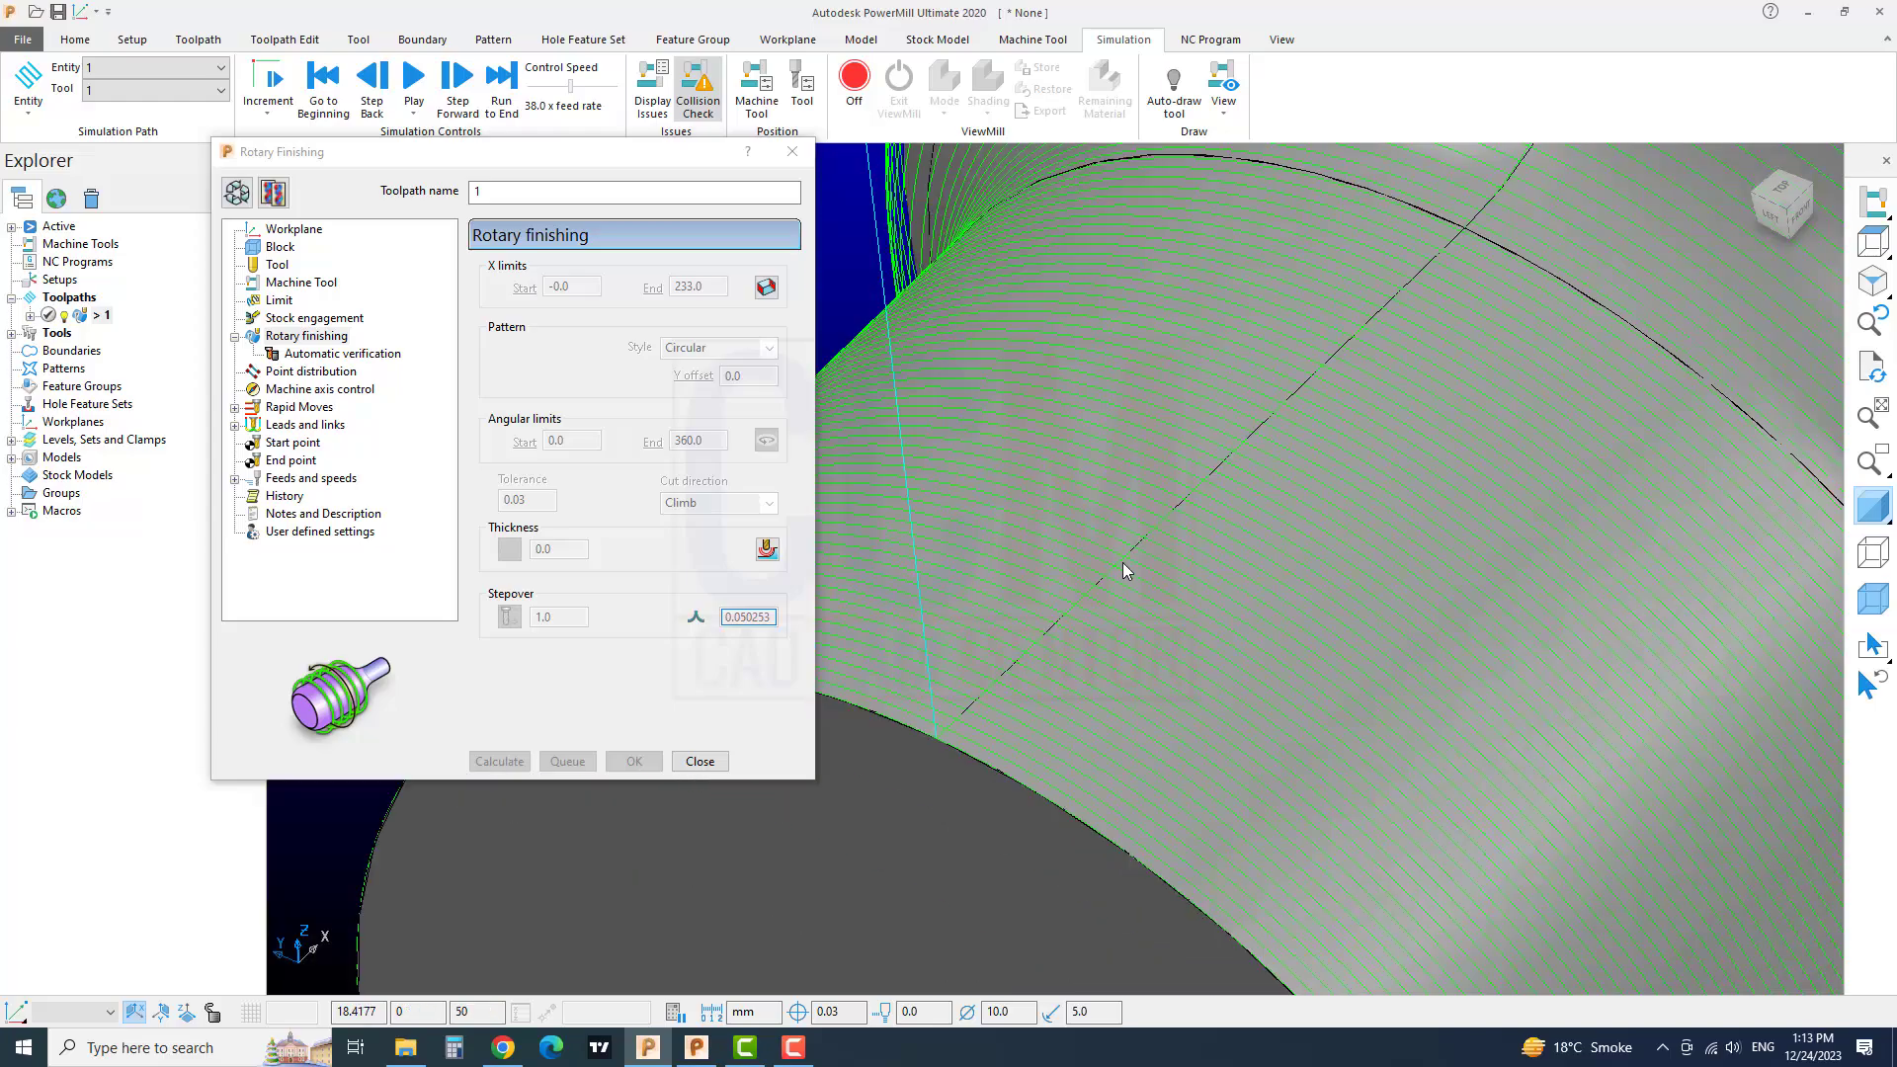
scroll(1139, 546, "down", 5)
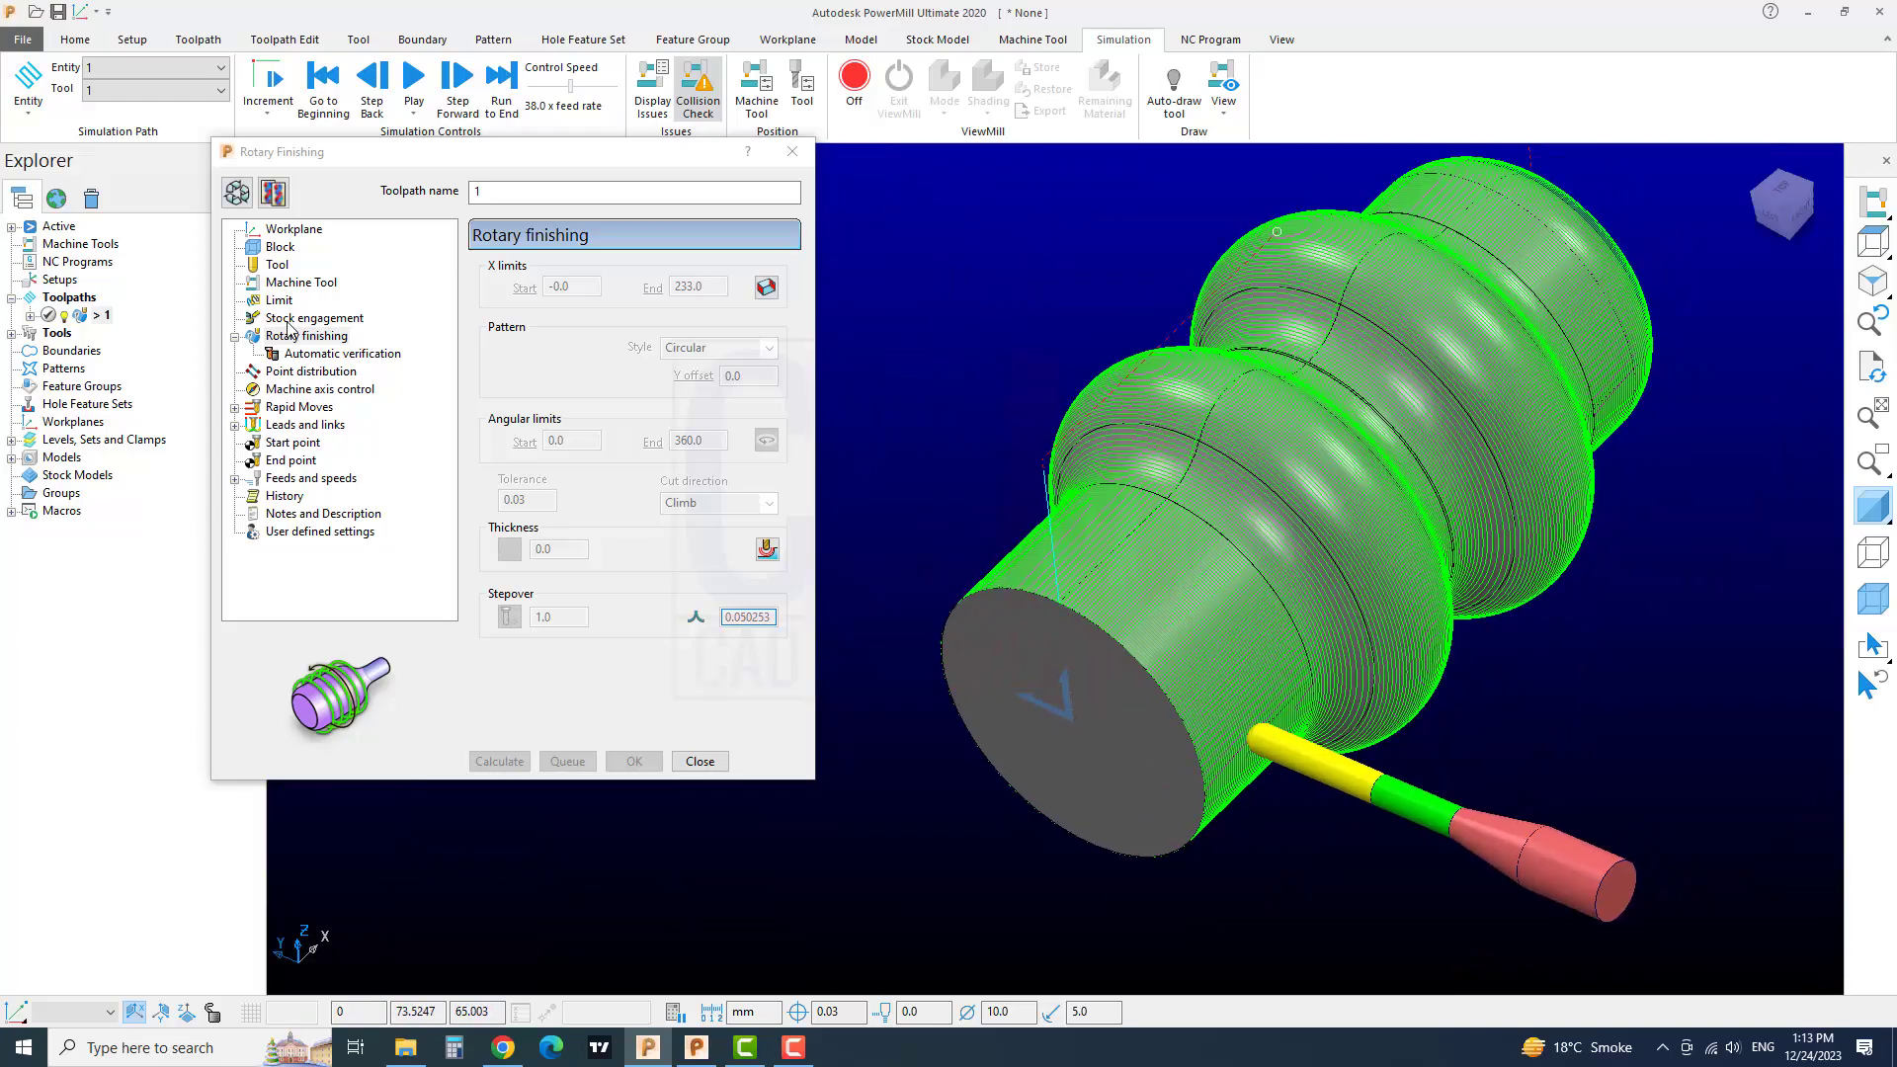
- Reopen toolpath 1 for editing, set its pattern style to Spiral and recalculate it
left_click(236, 192)
left_click(714, 347)
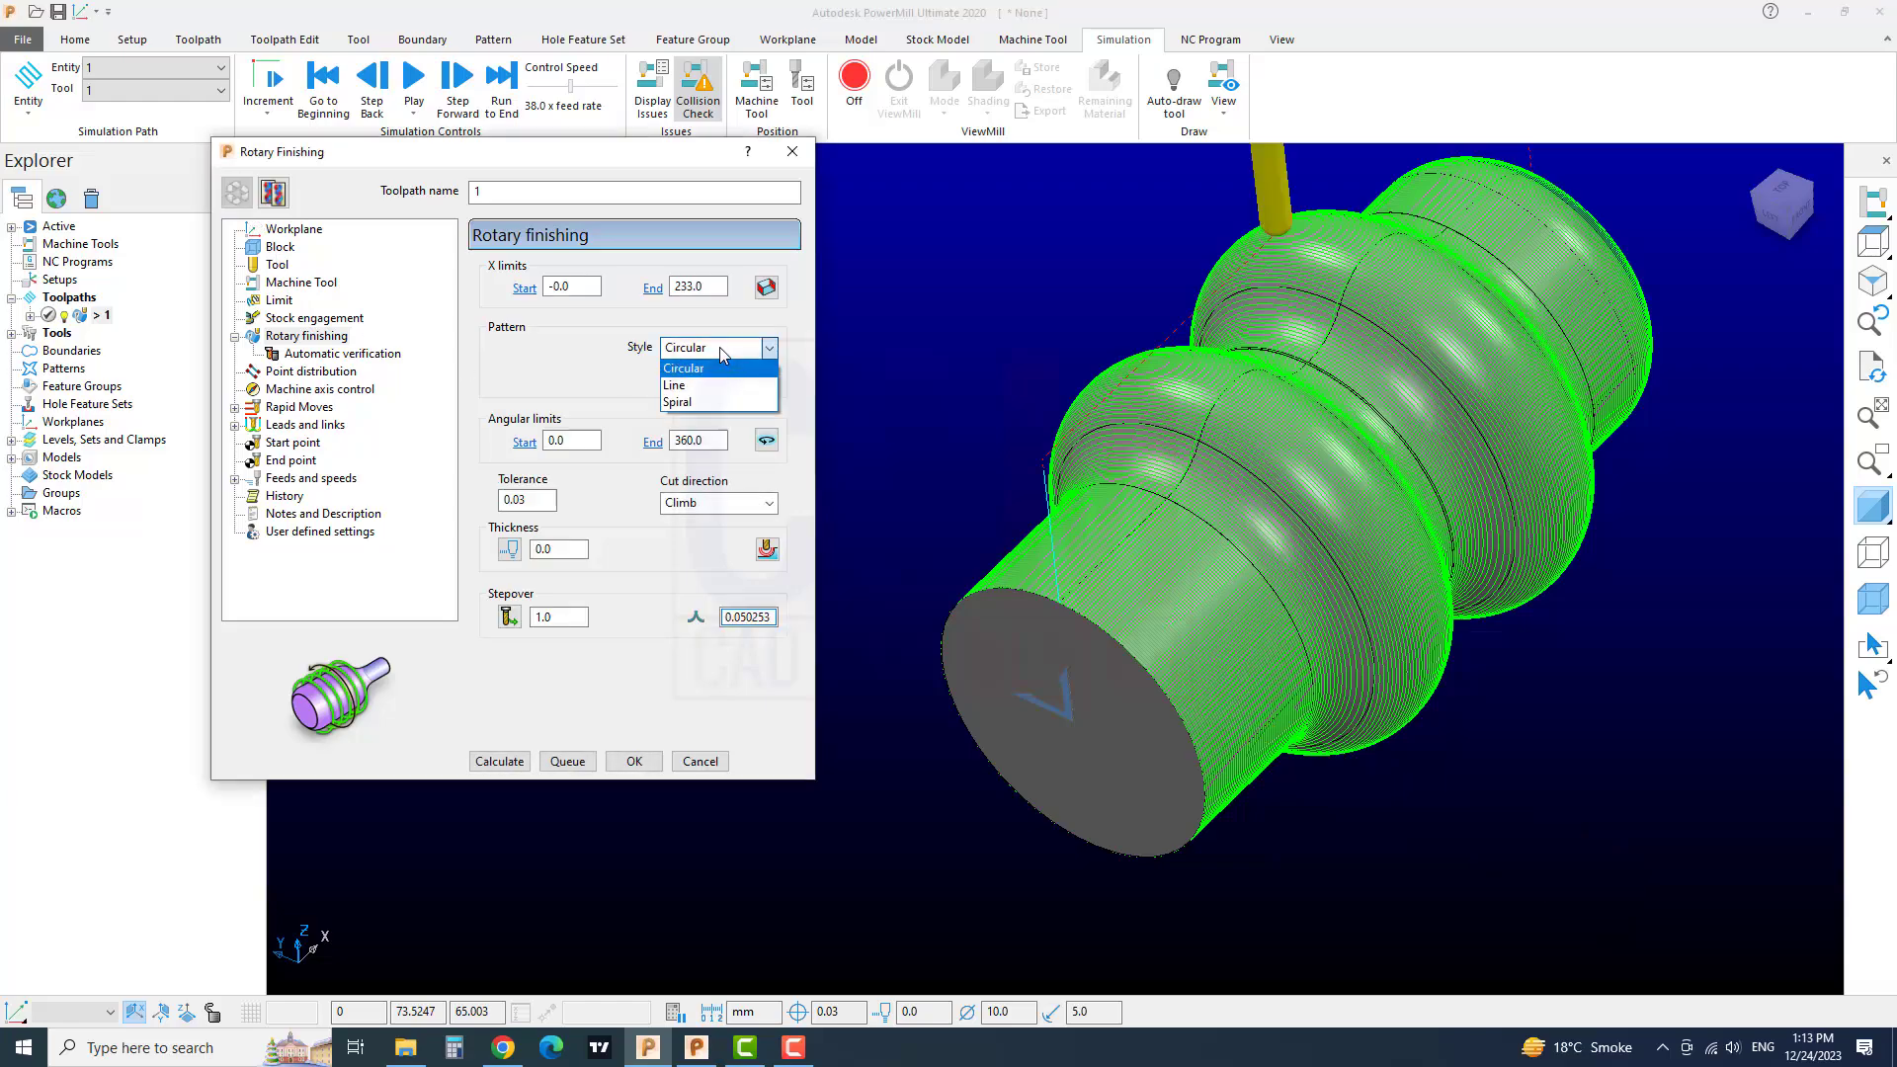
left_click(716, 400)
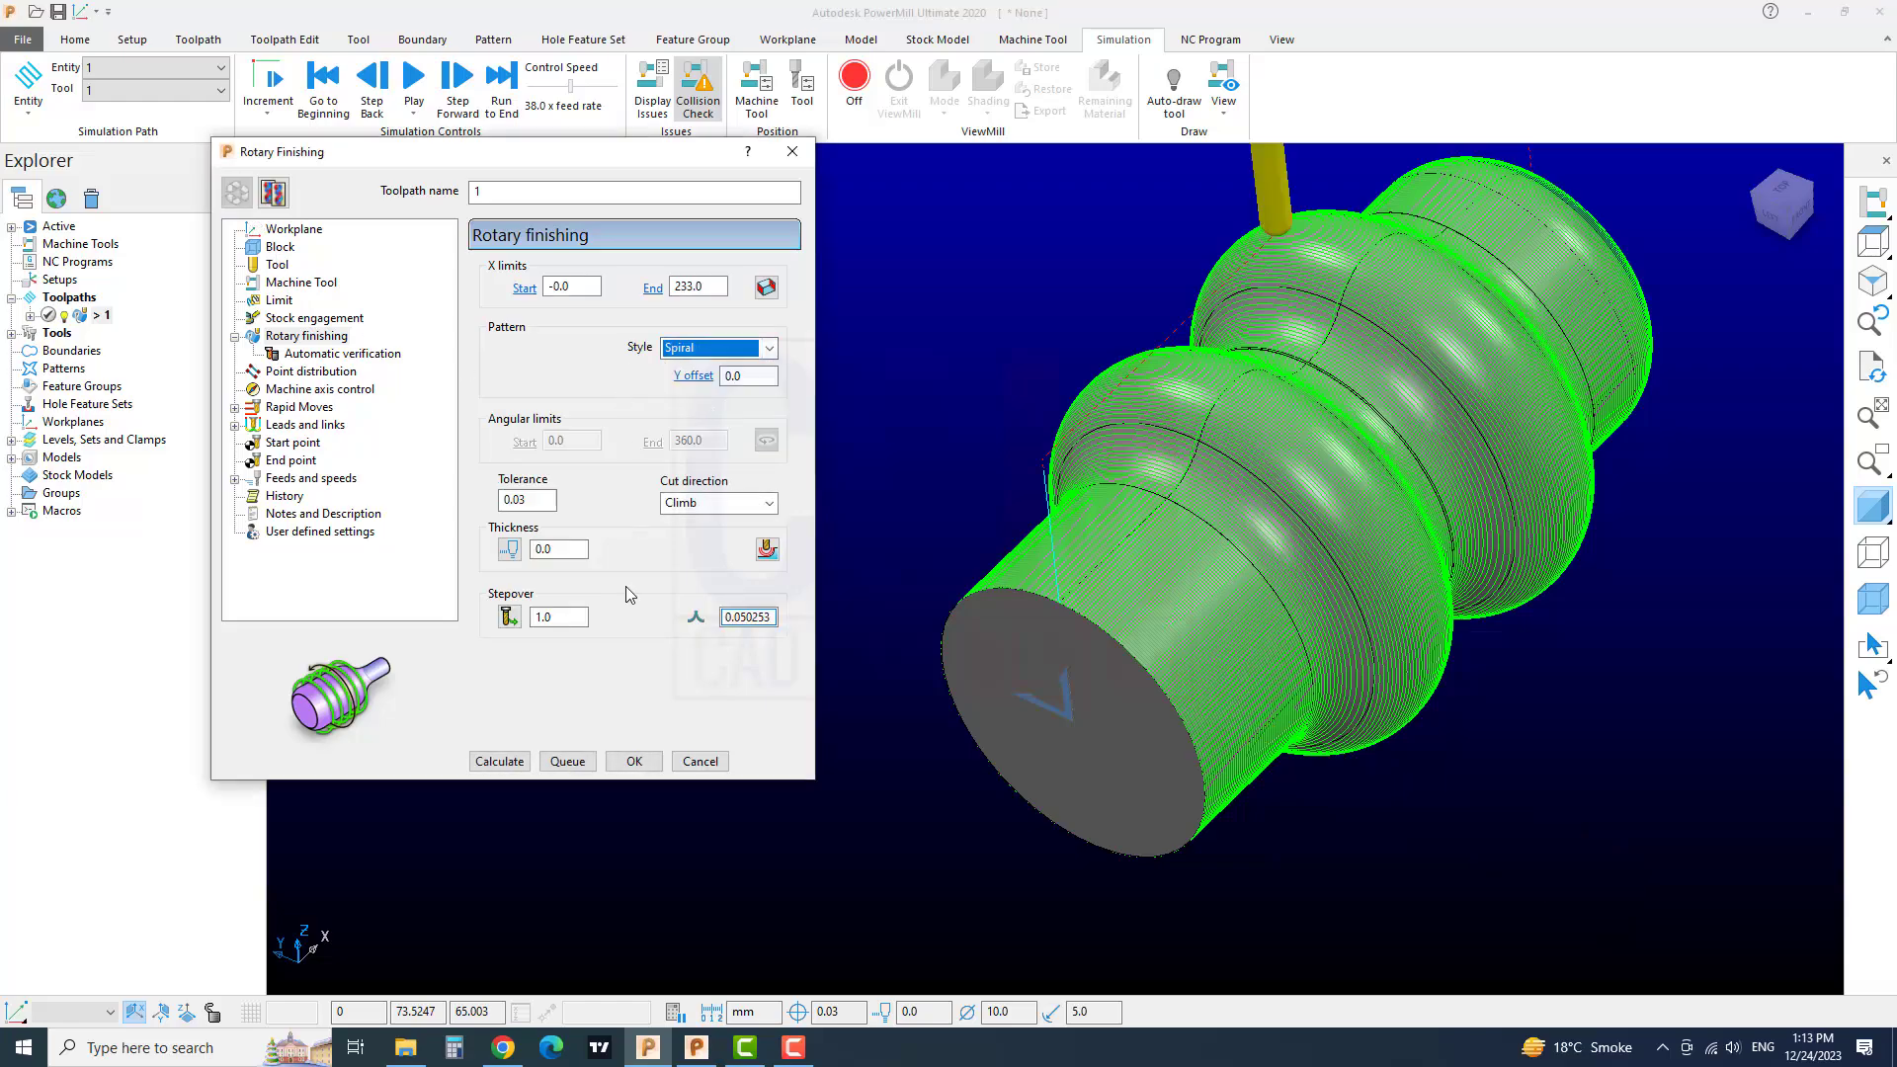
left_click(499, 761)
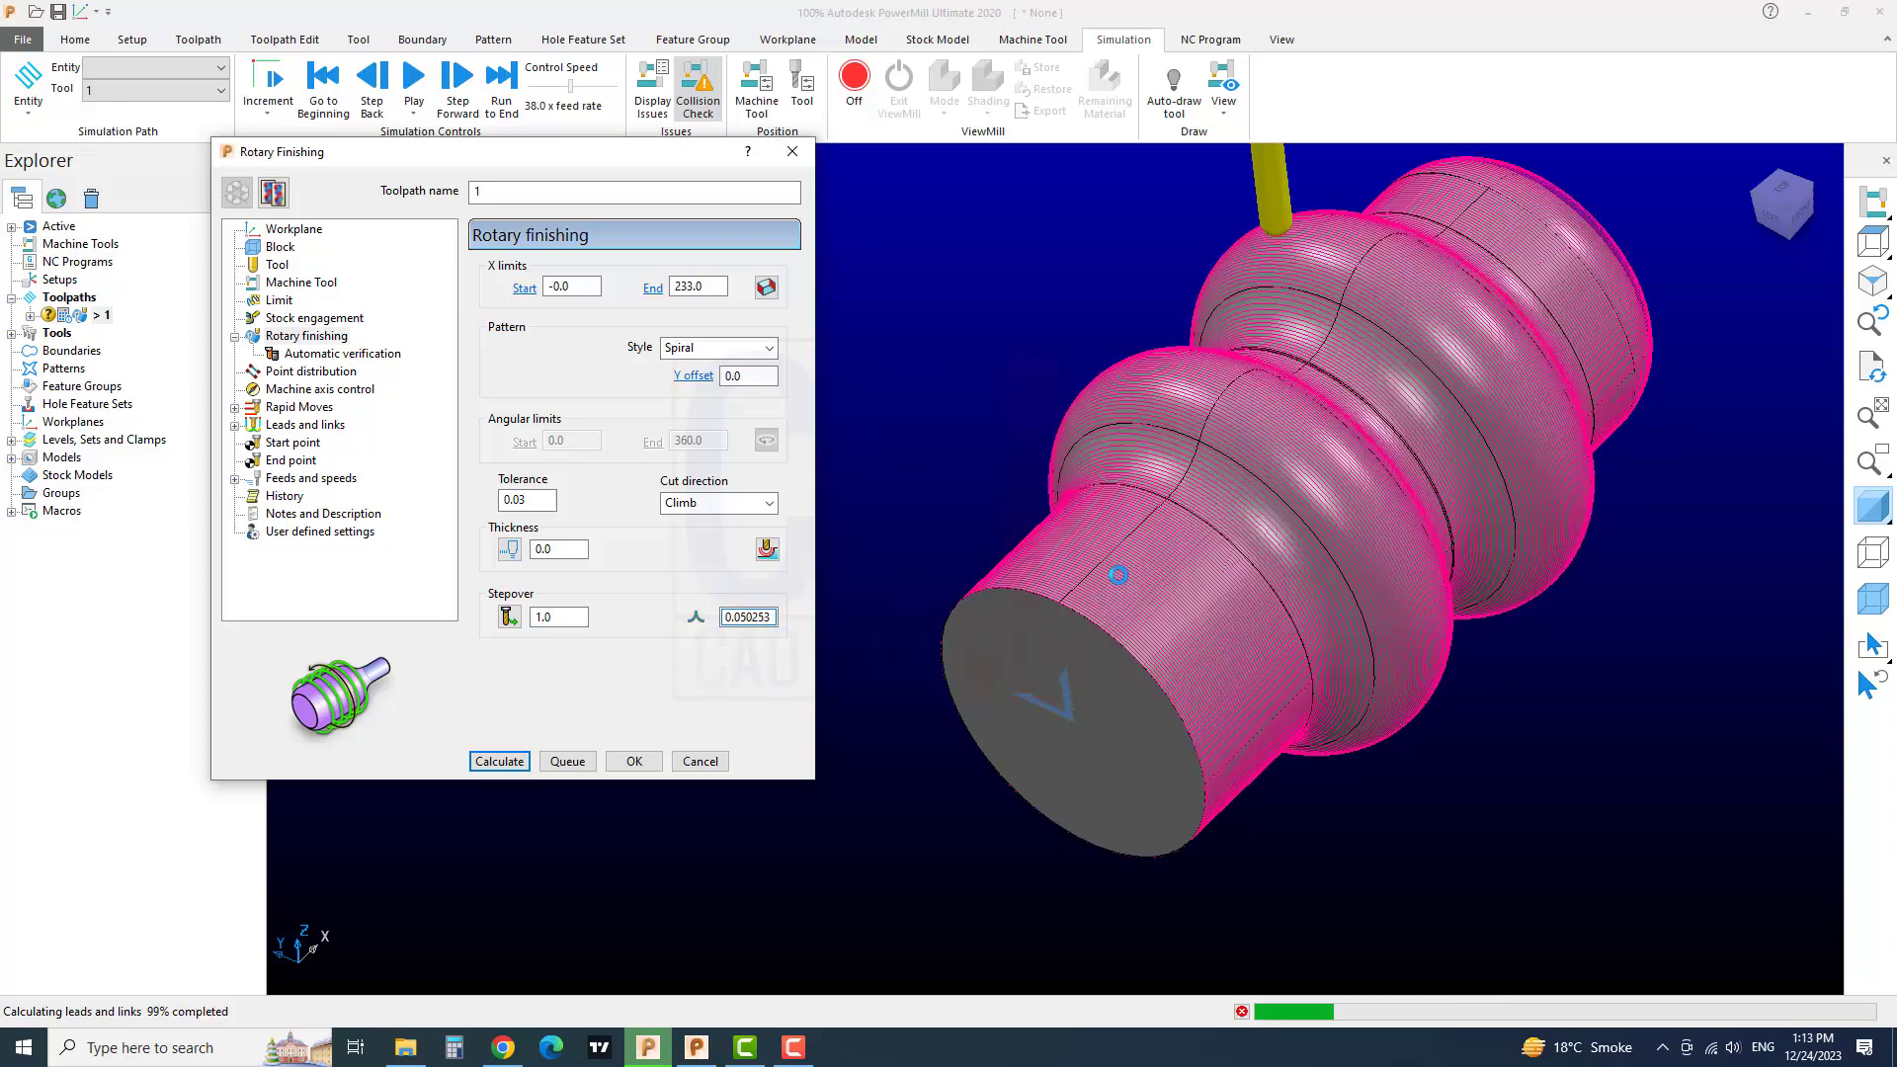
- Examine the spiral passes closely along the cylindrical end and across the rounded ribs
scroll(1080, 562, "up", 5)
scroll(1080, 562, "up", 3)
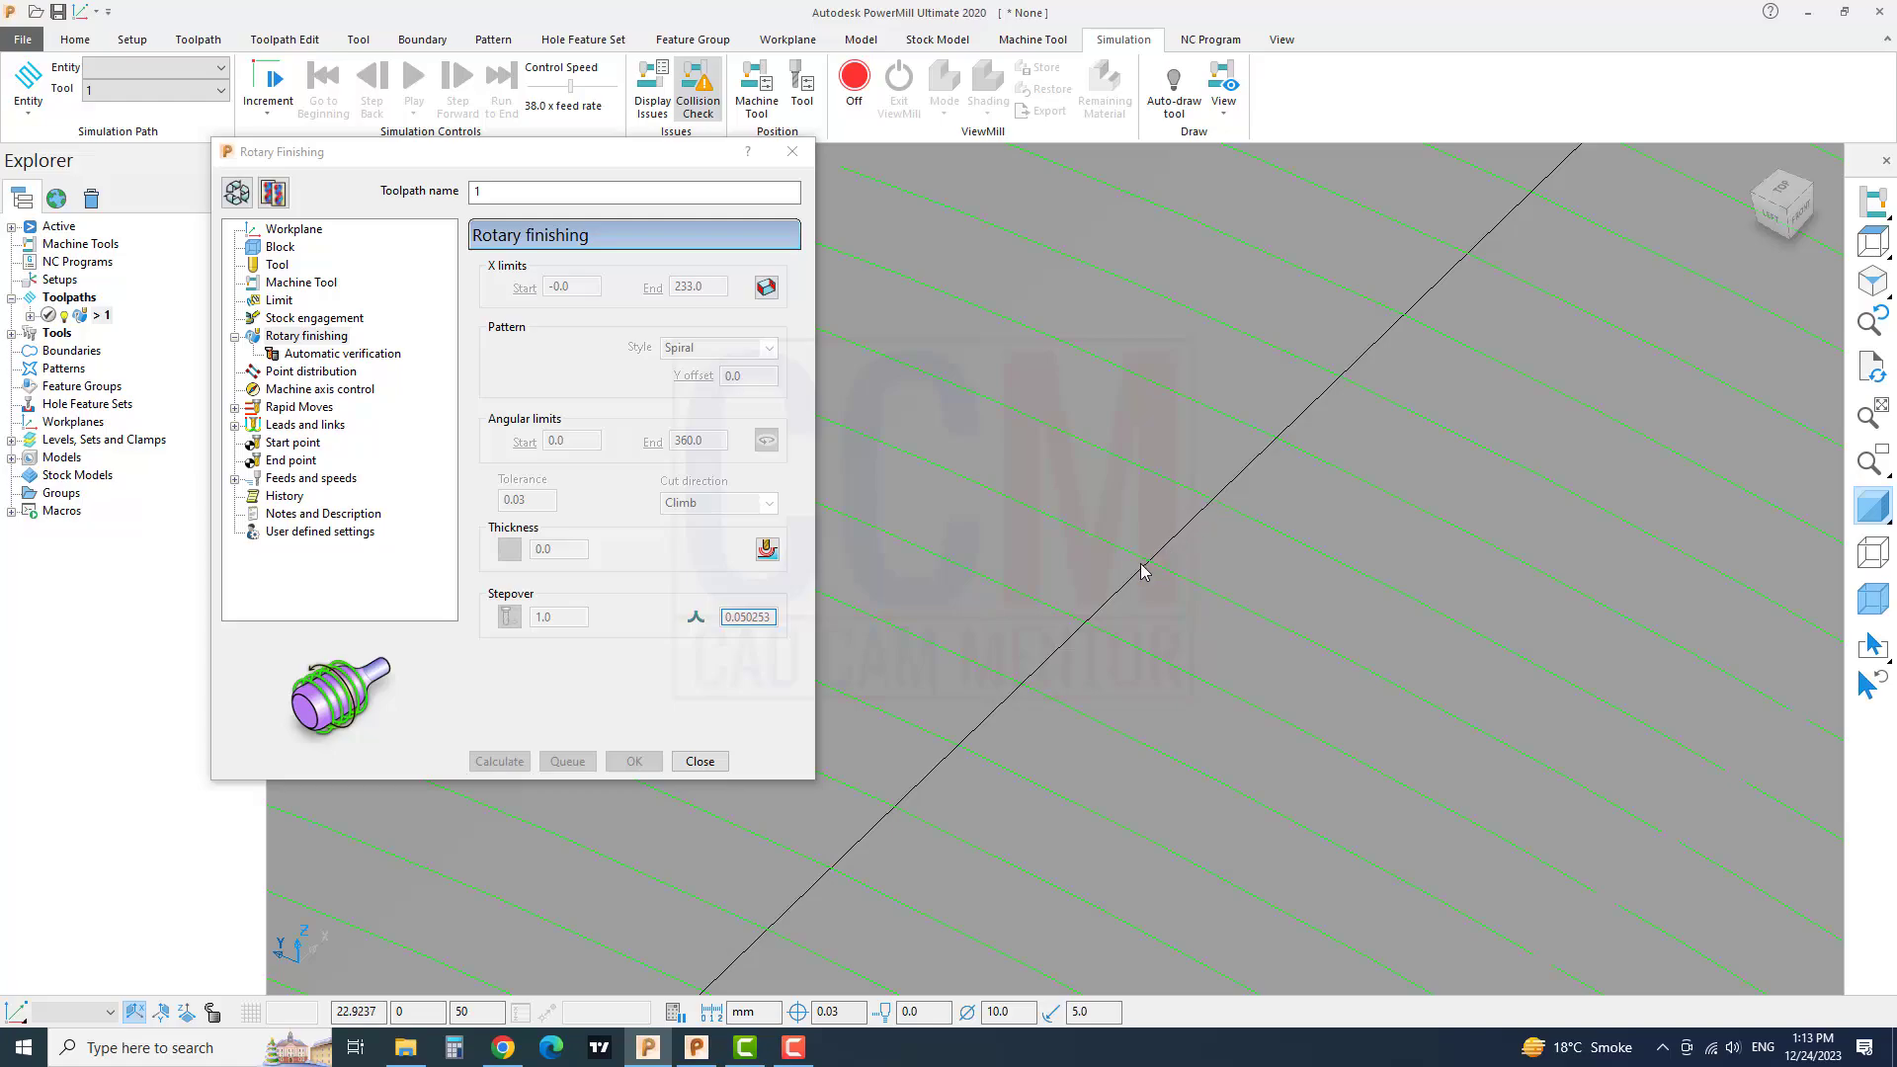
scroll(1142, 569, "down", 8)
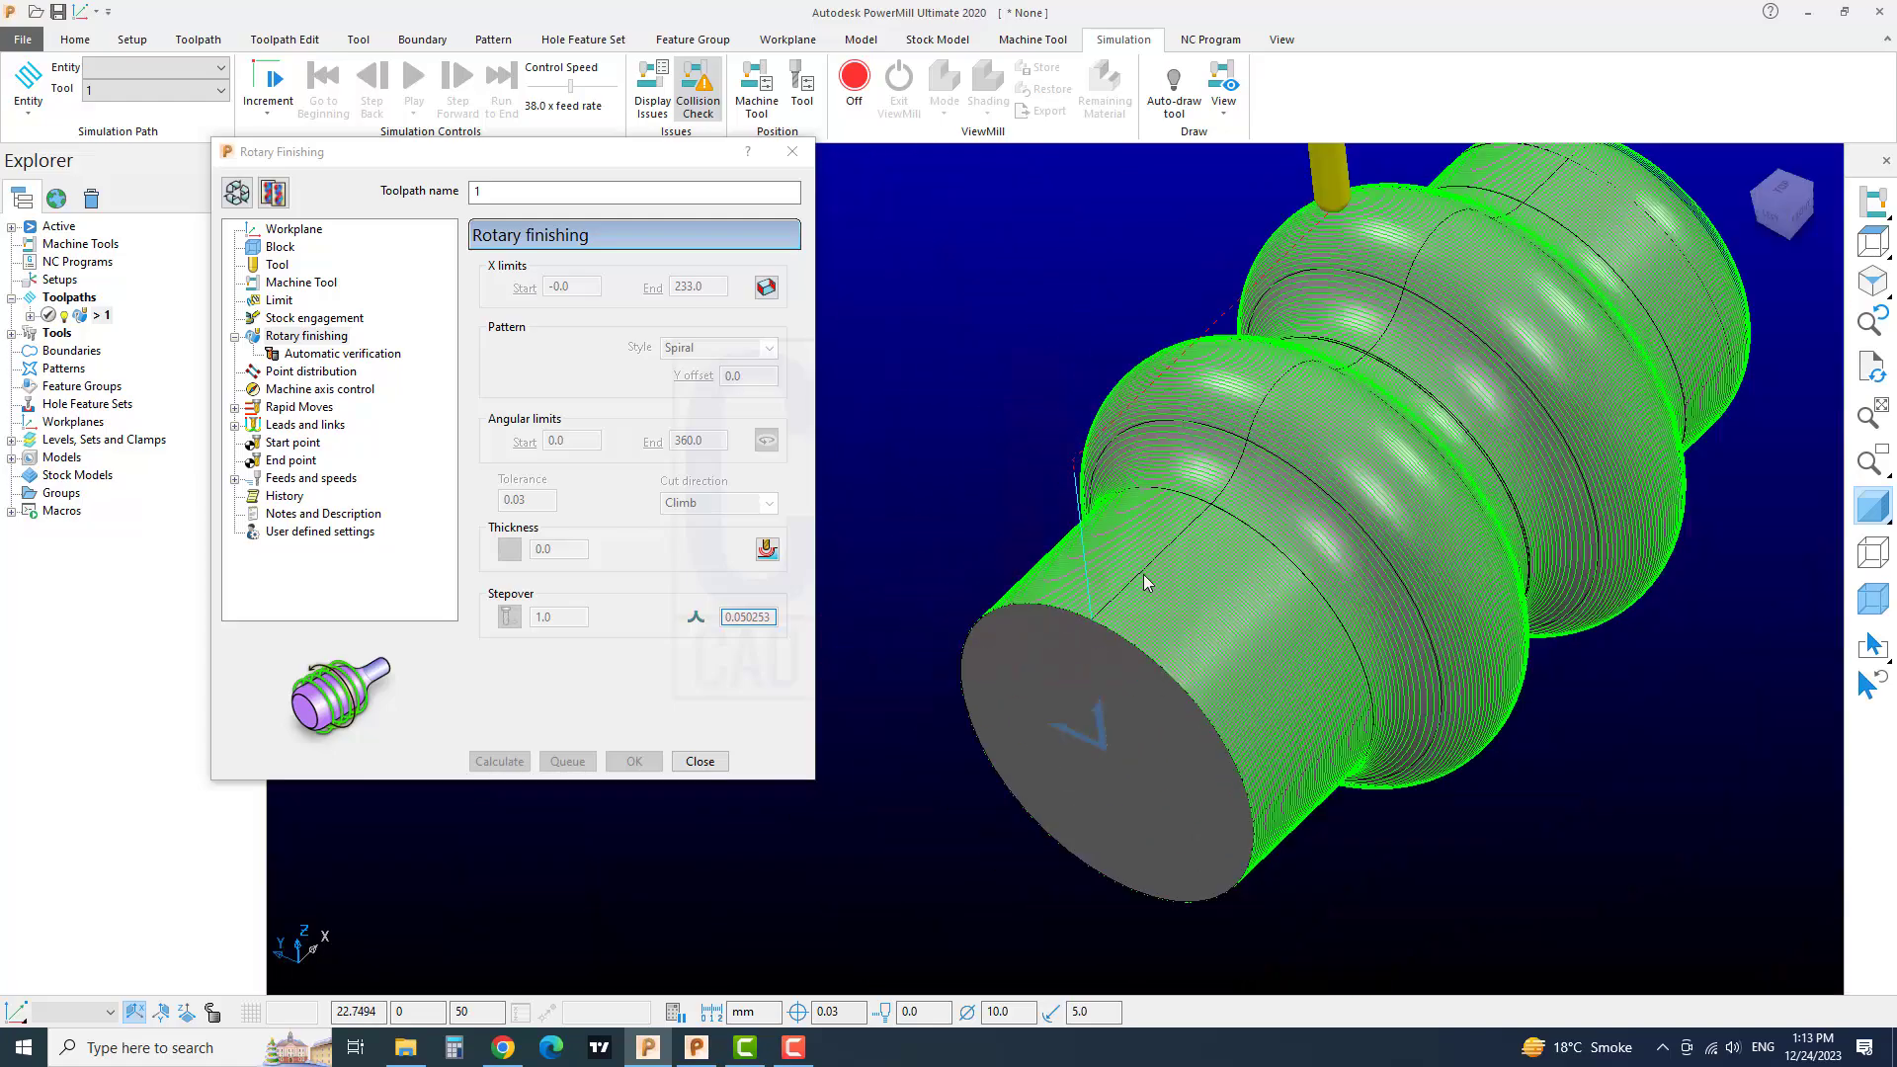
middle_click_drag(1206, 624, 1239, 601)
scroll(1217, 610, "up", 6)
scroll(1217, 610, "down", 7)
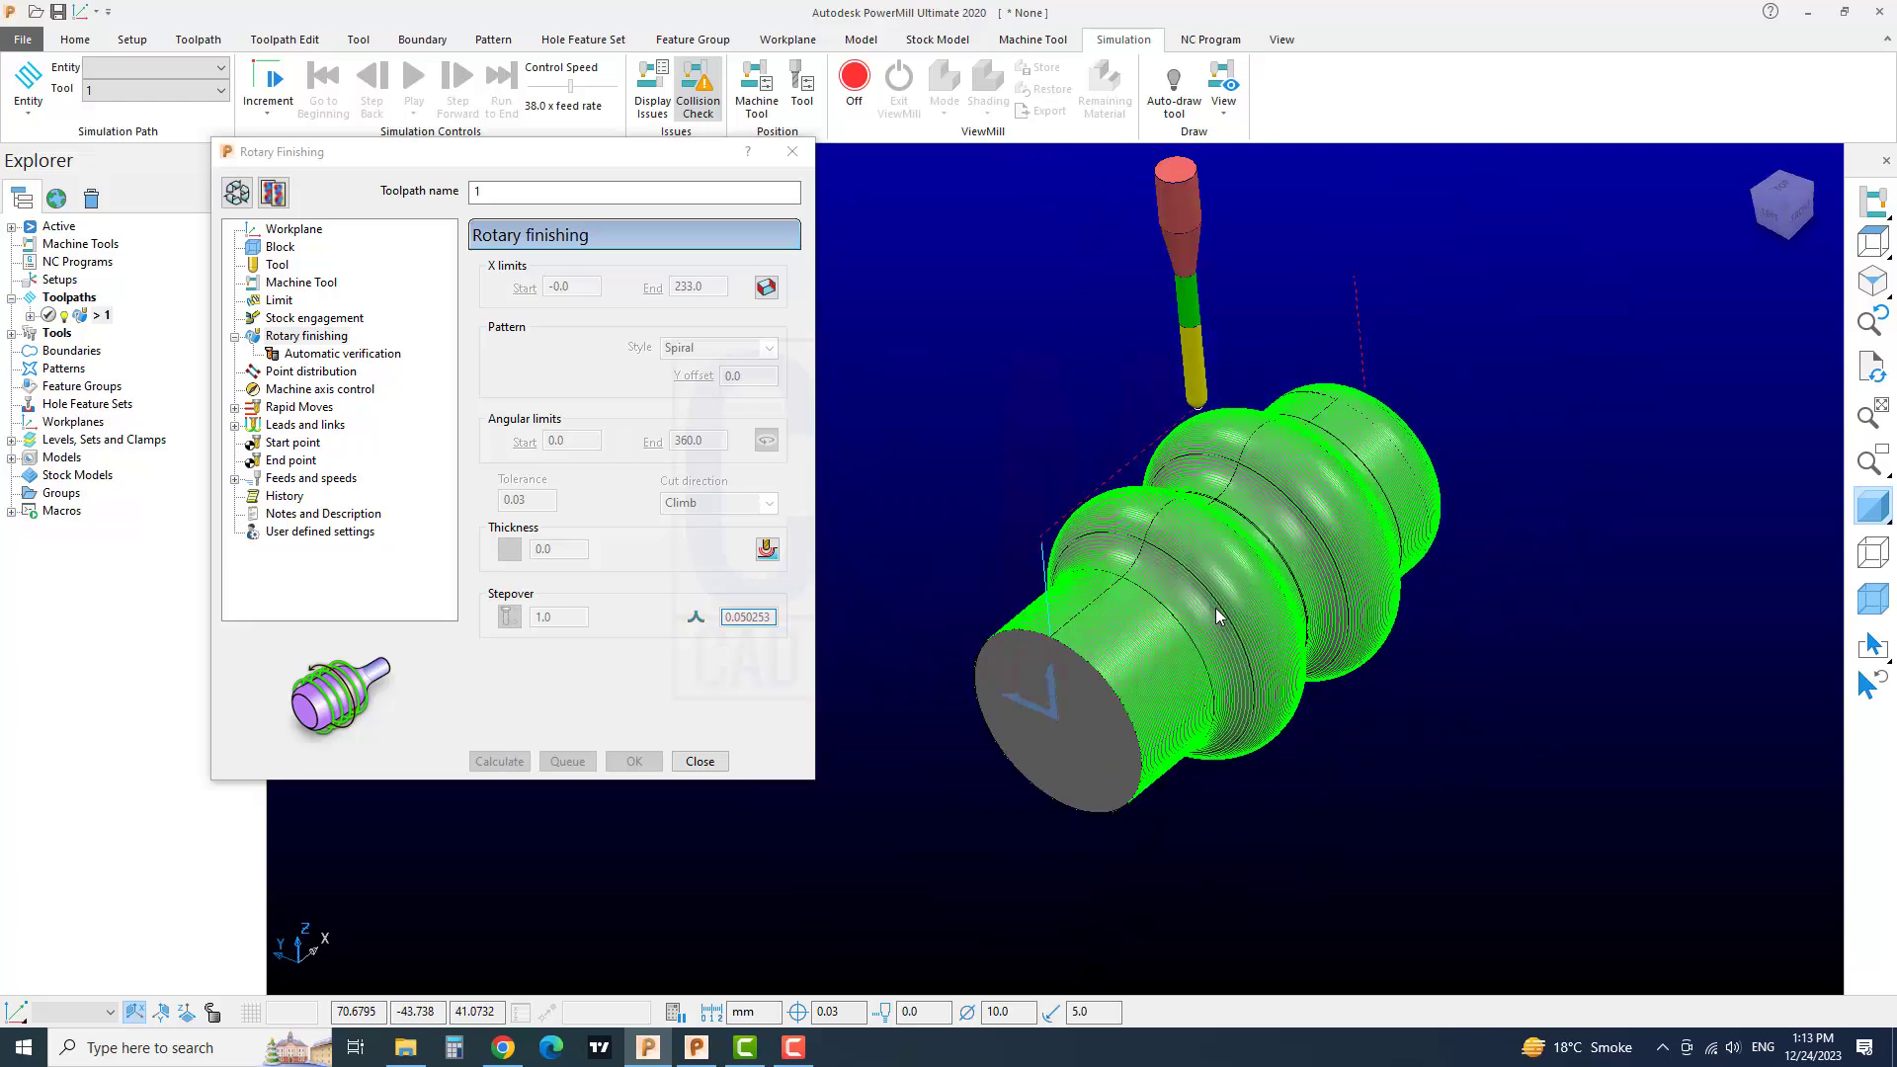
scroll(1187, 633, "up", 4)
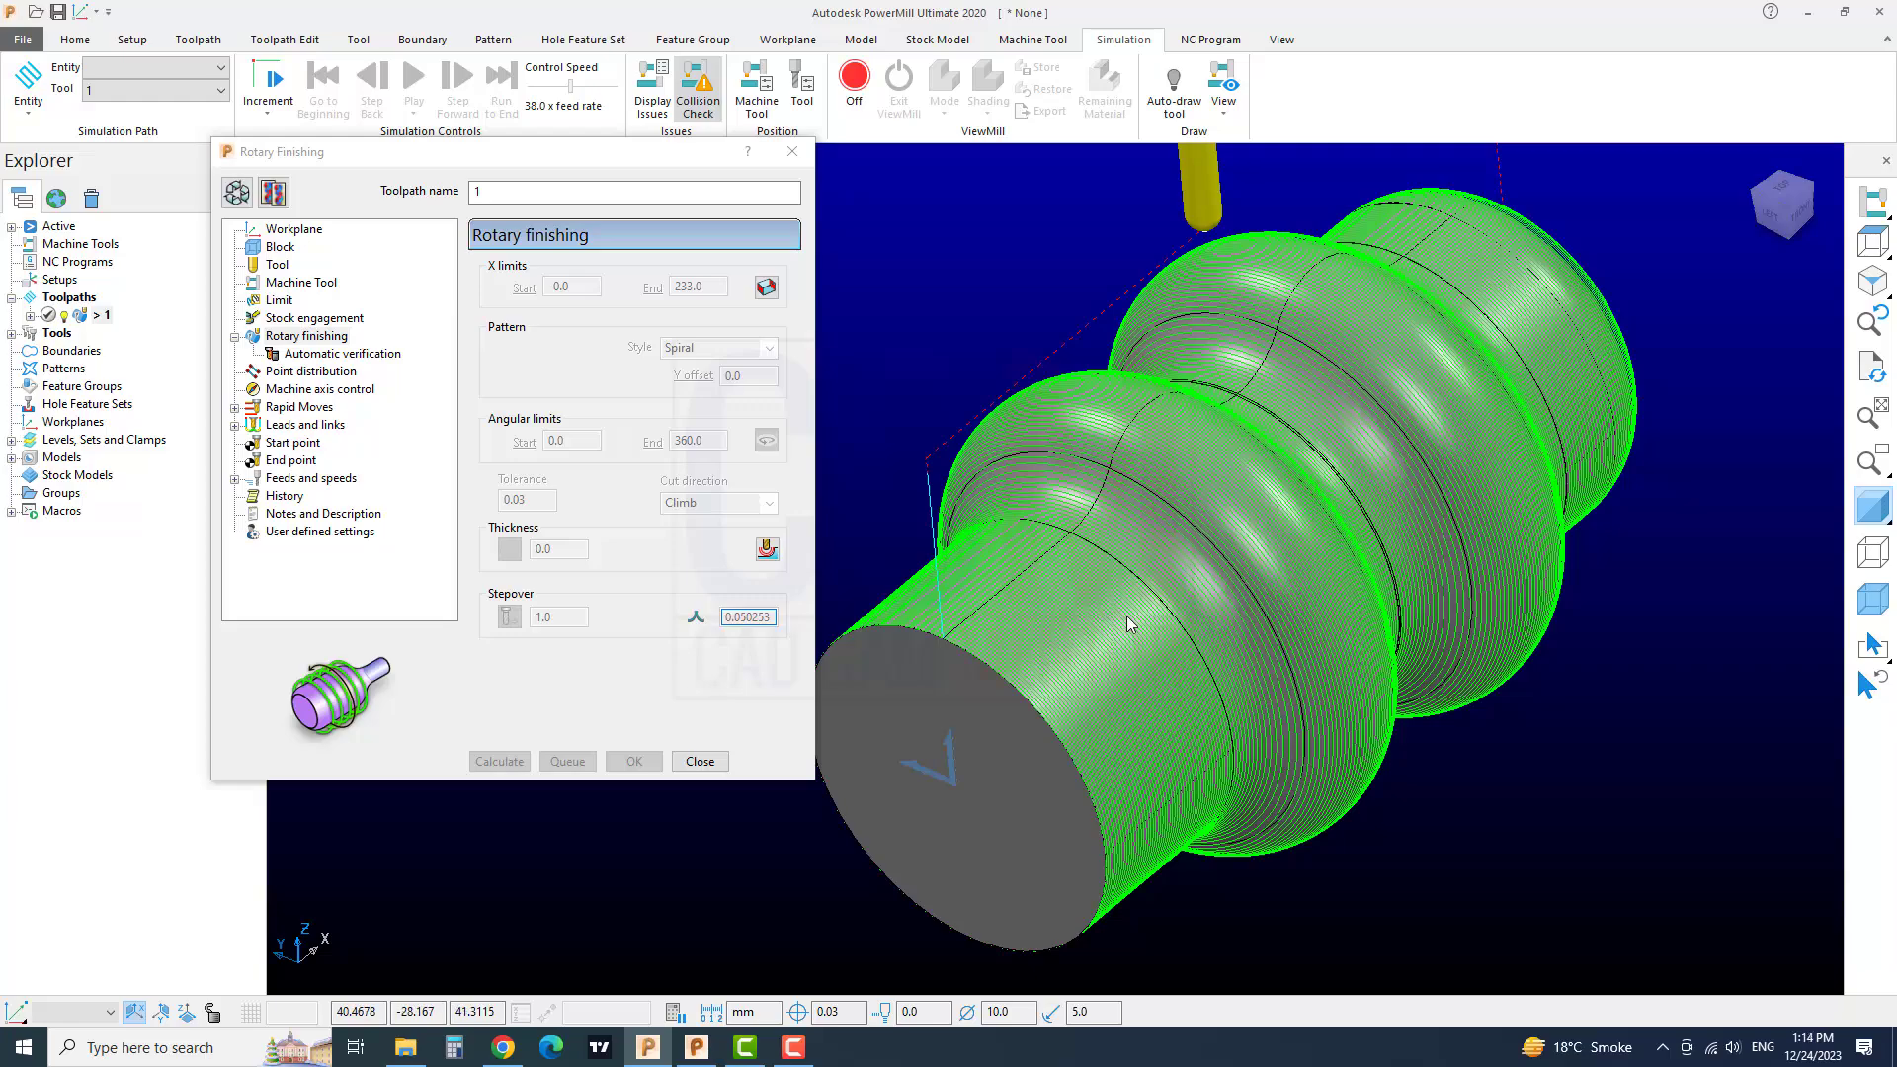
scroll(1145, 620, "down", 3)
scroll(1145, 621, "up", 3)
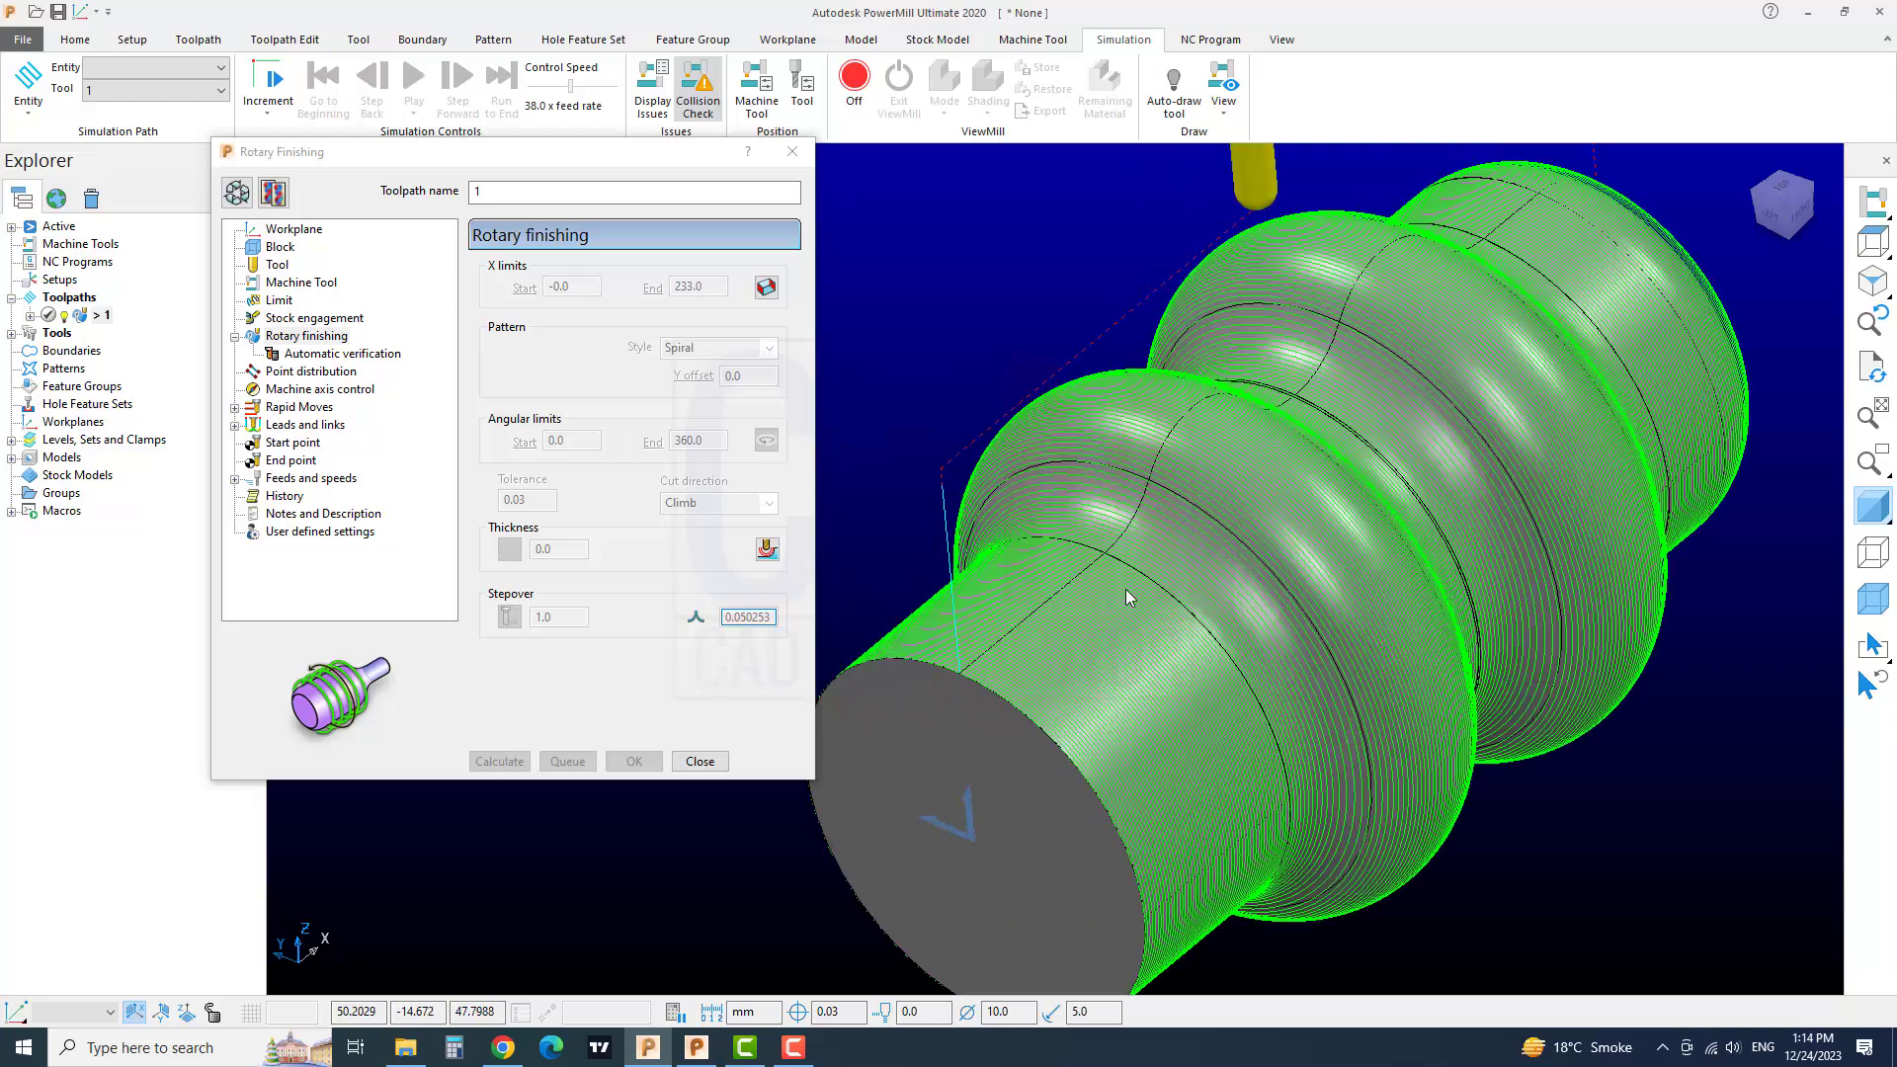
- Reopen toolpath 1 for editing, set its pattern style to Line and recalculate it
left_click(236, 192)
left_click(686, 351)
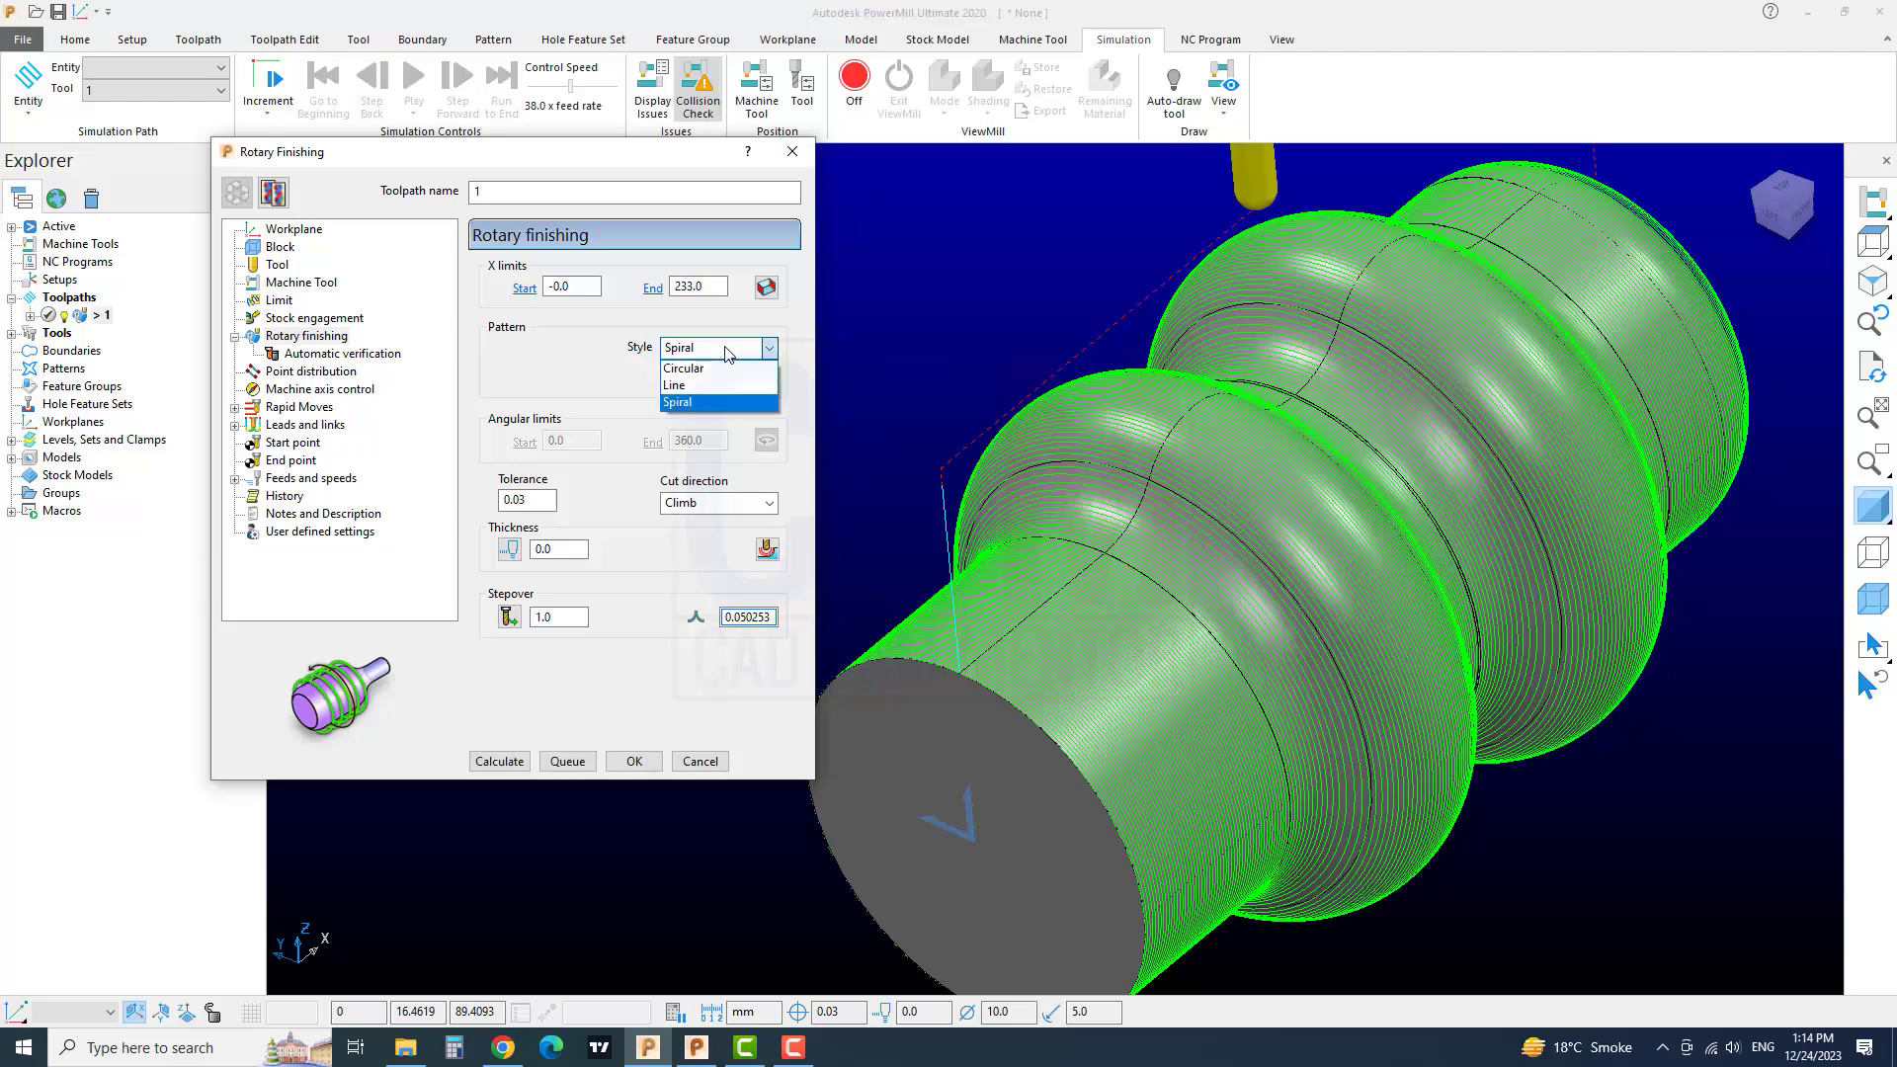
left_click(697, 389)
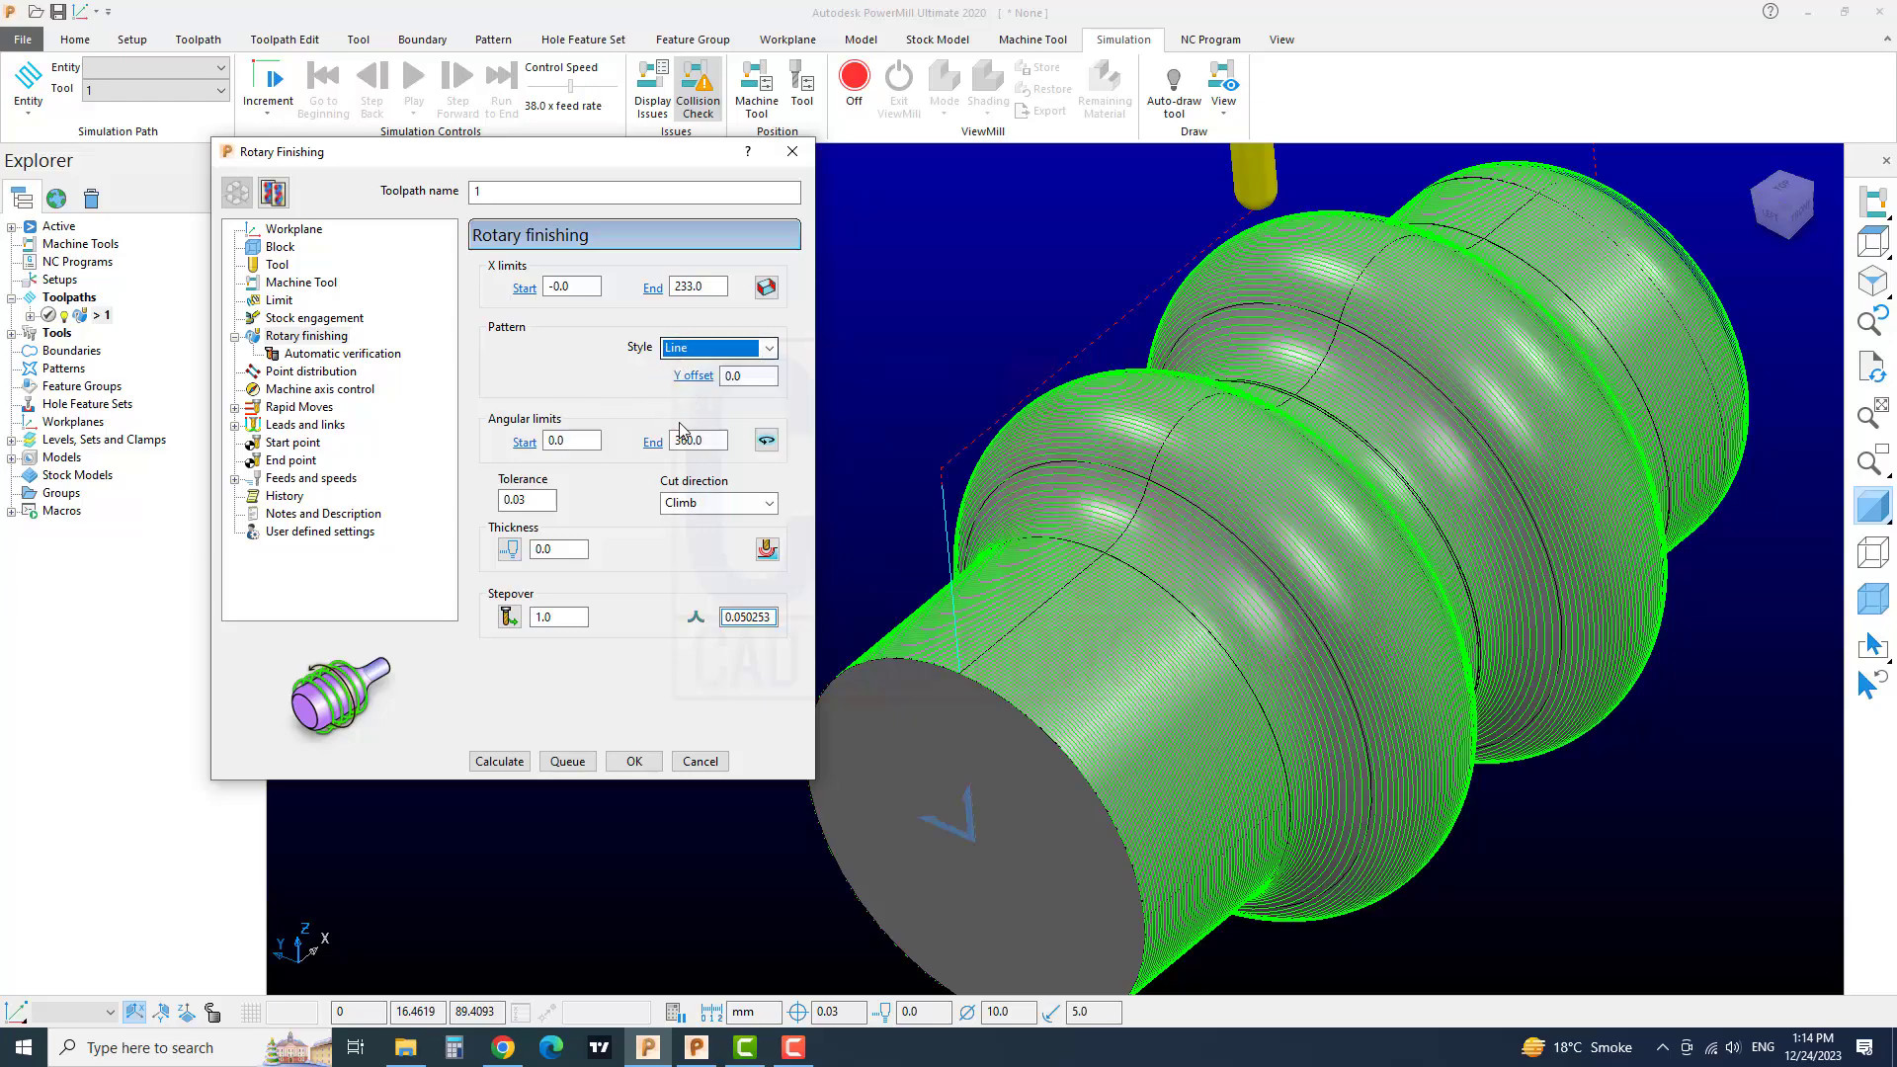
double_click(711, 442)
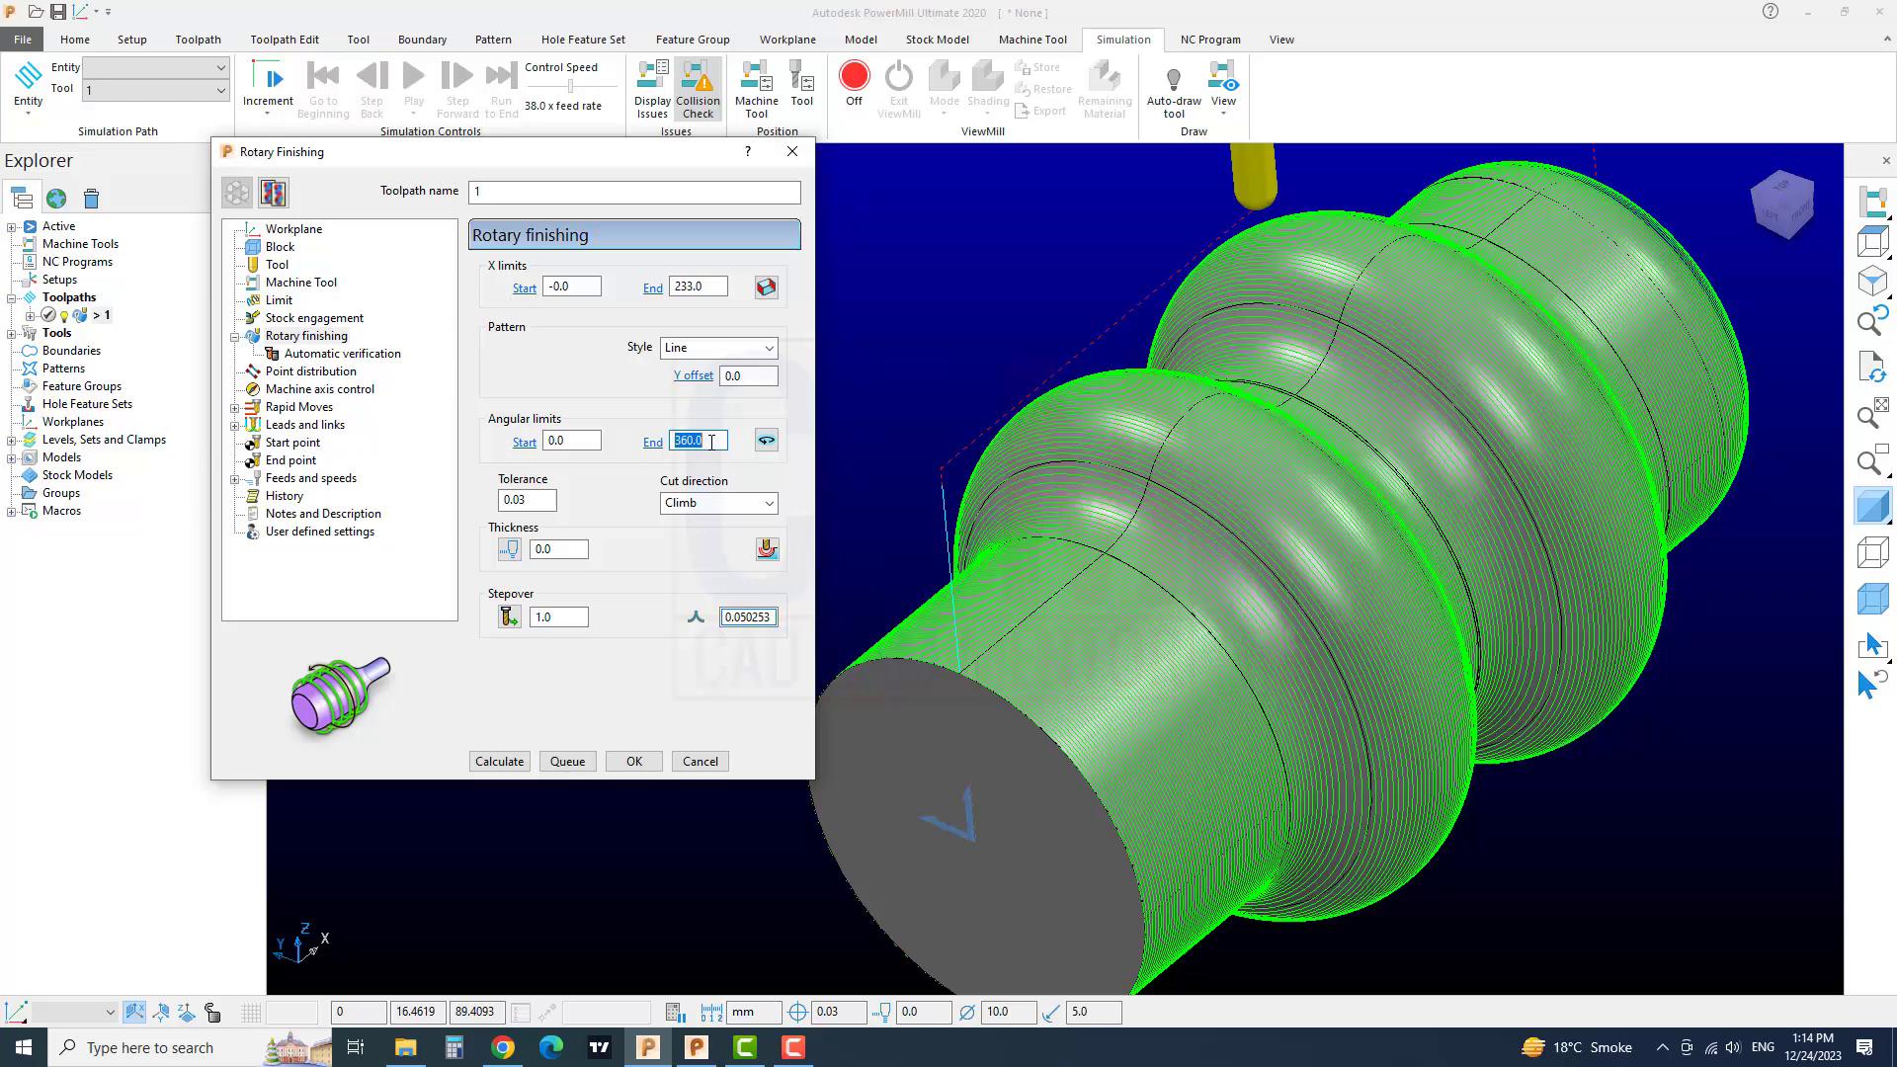
left_click(524, 763)
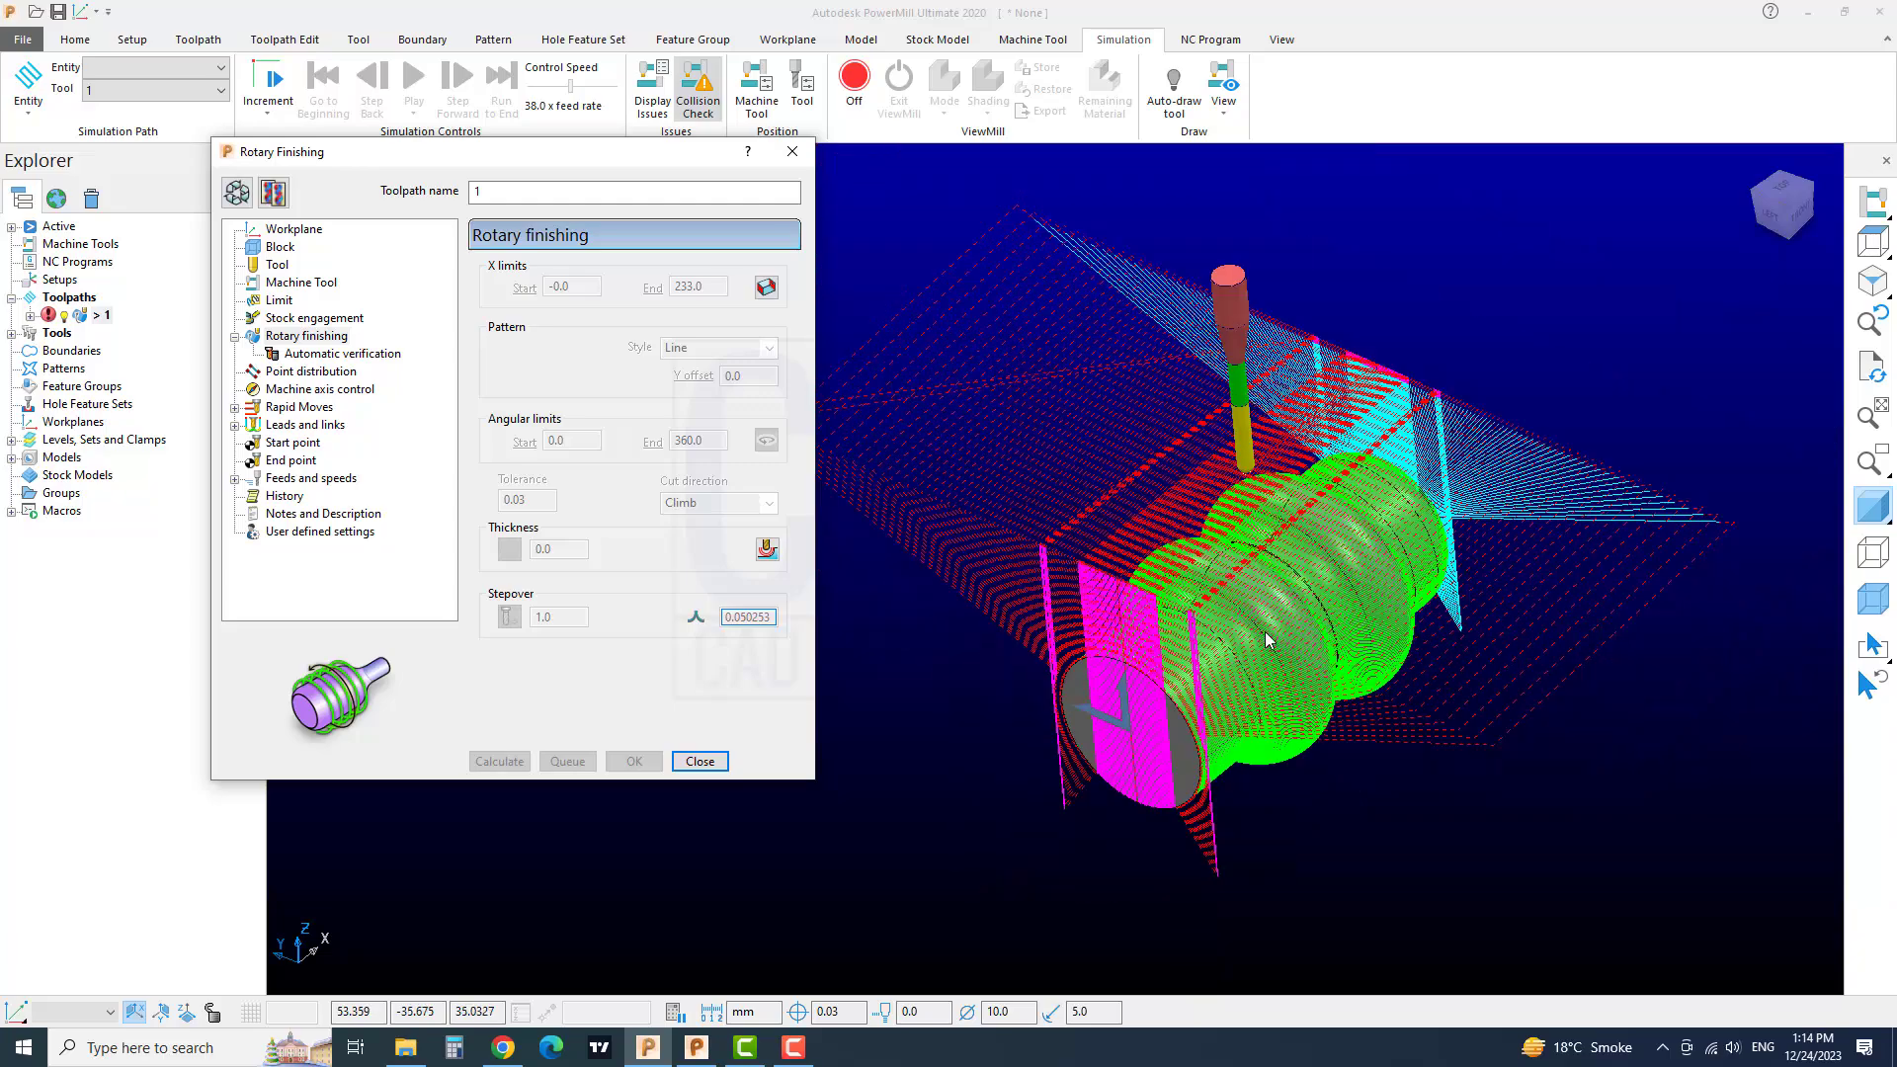
- Examine the line passes along the part and the lead and rapid moves between them
scroll(1271, 579, "up", 4)
scroll(1270, 579, "down", 3)
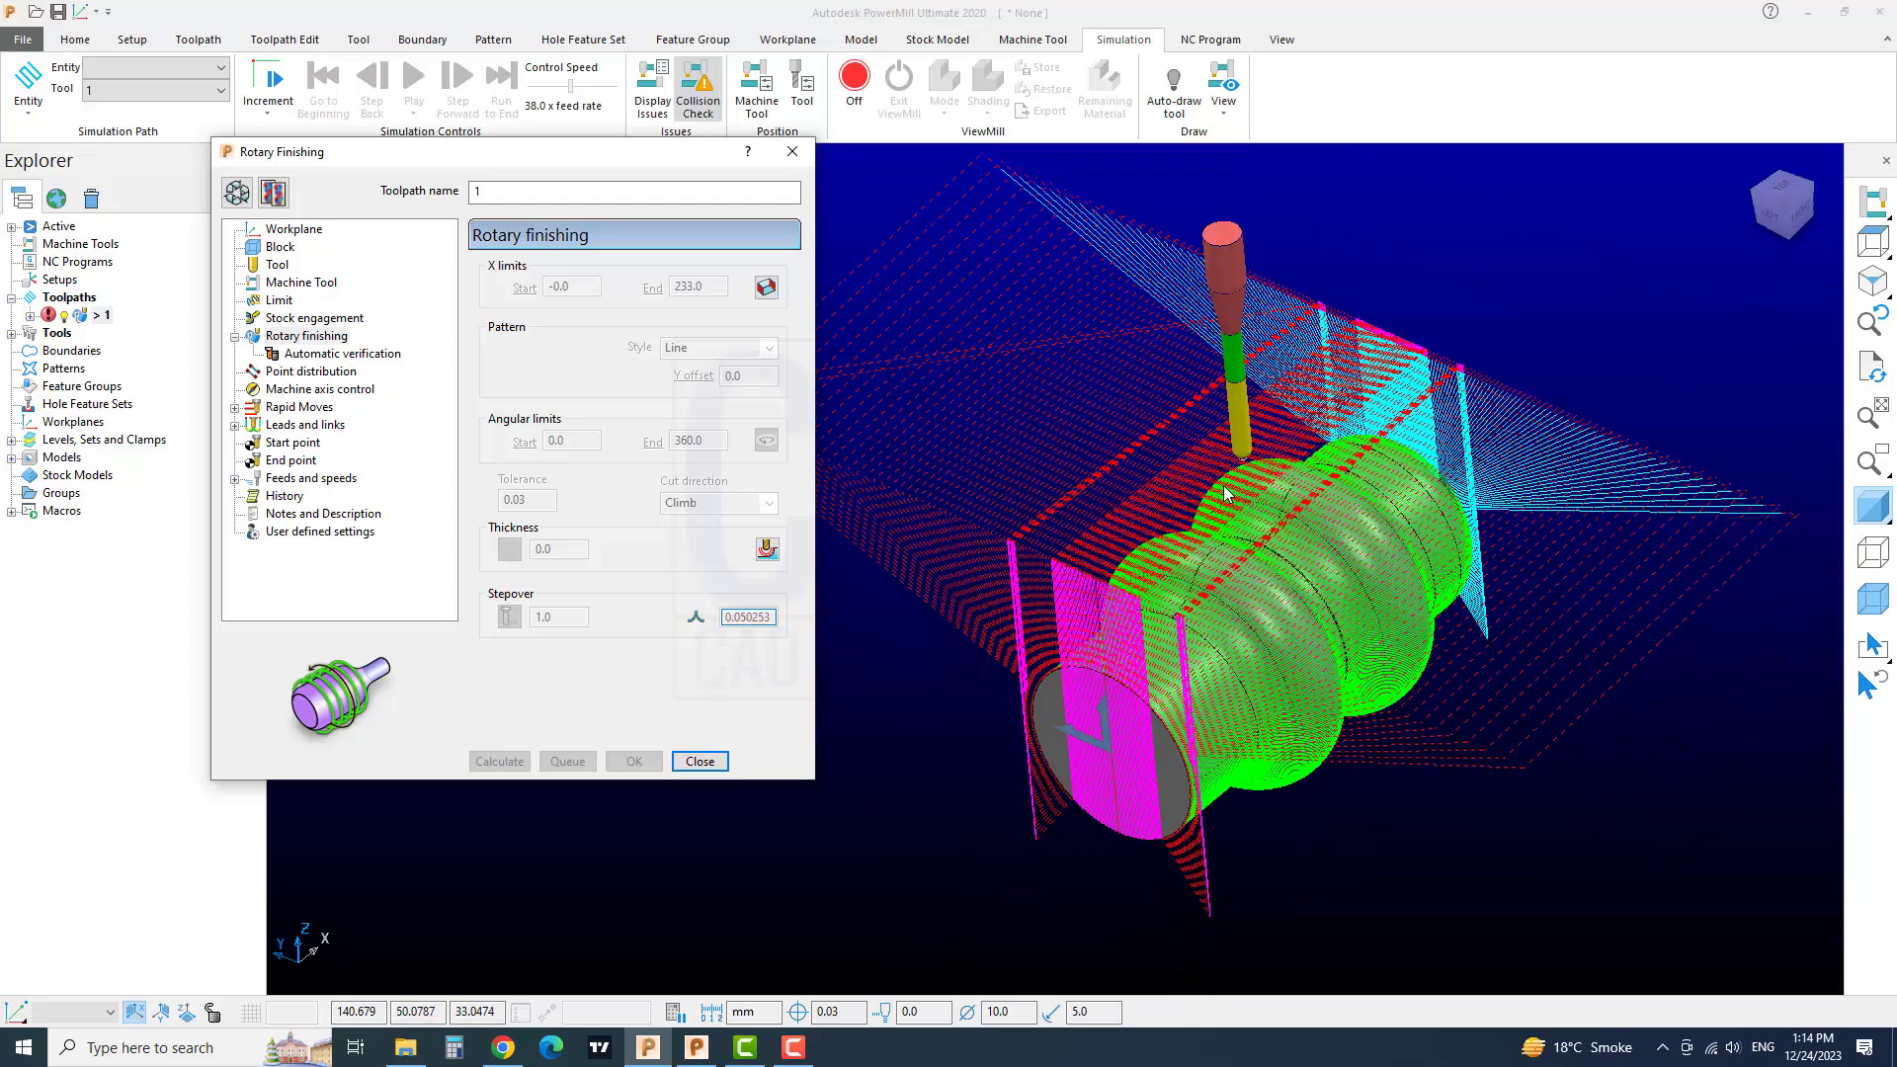
scroll(1140, 584, "up", 1)
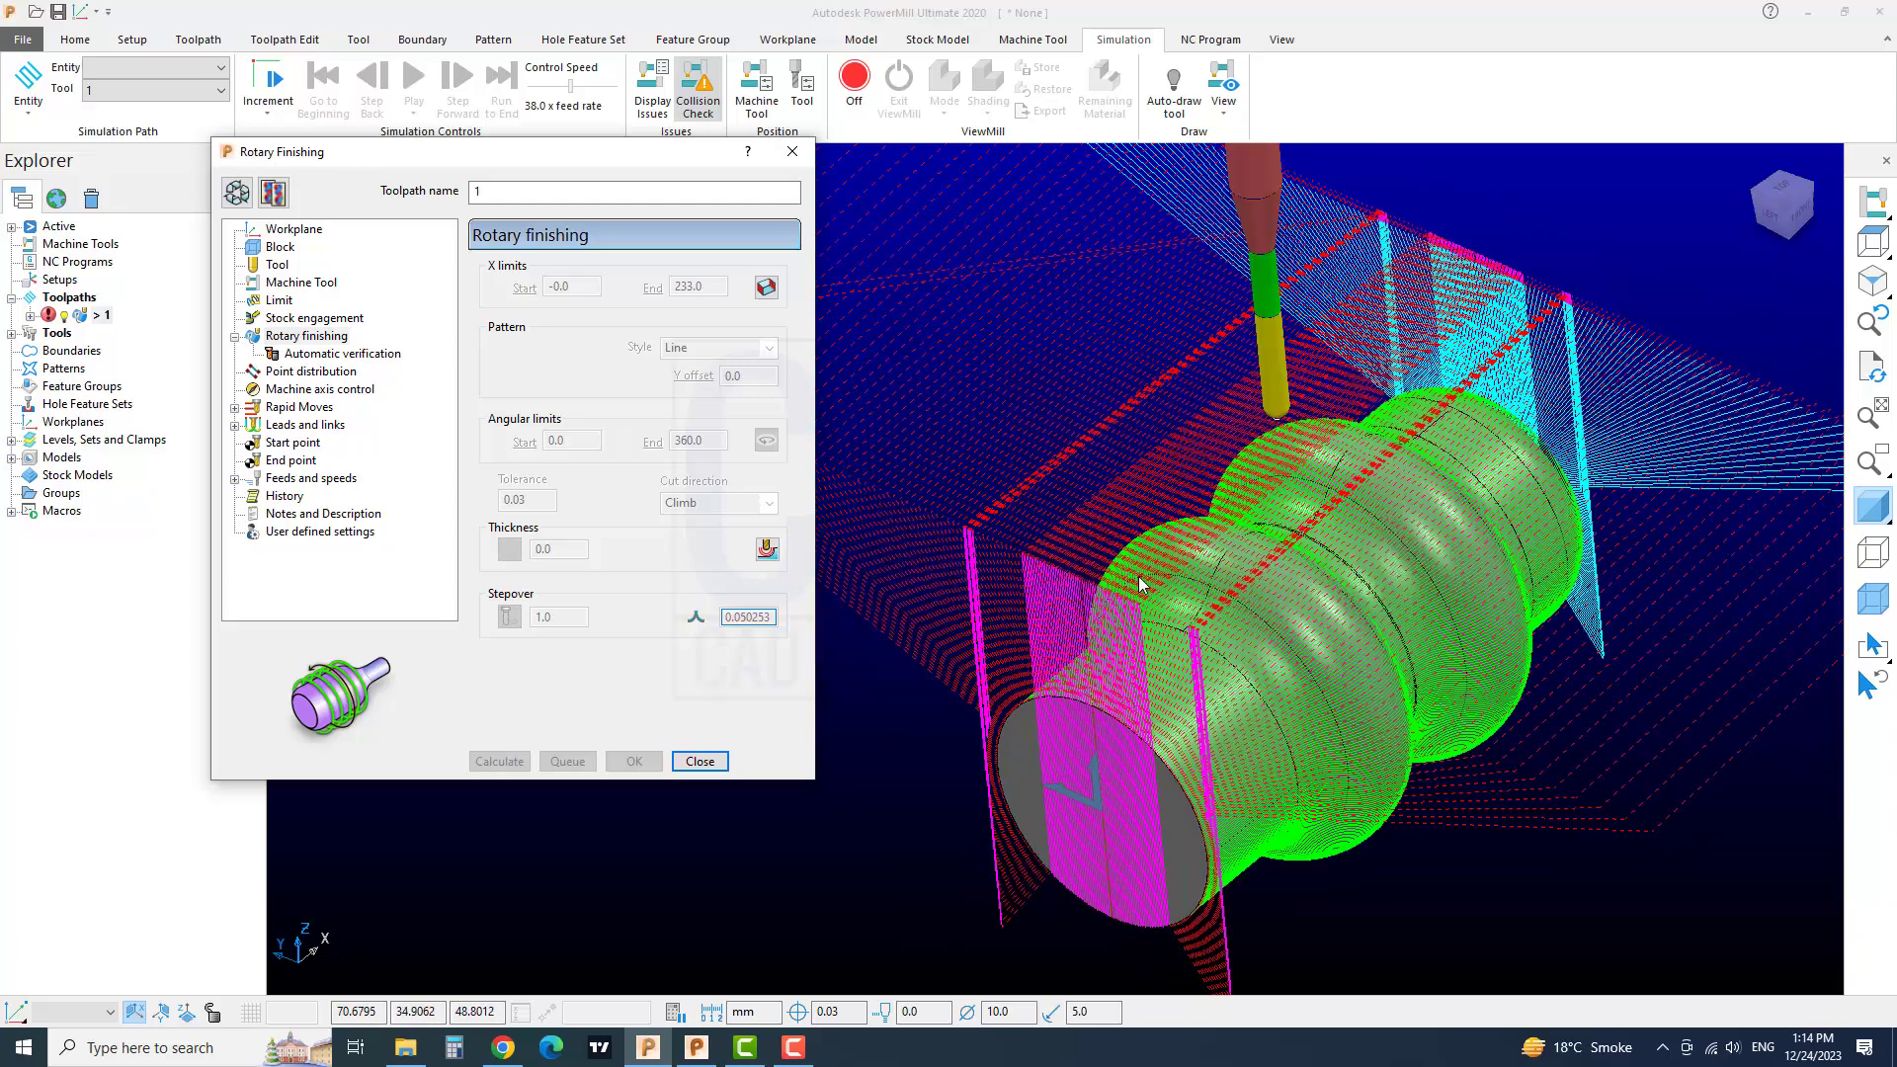
scroll(1275, 585, "down", 2)
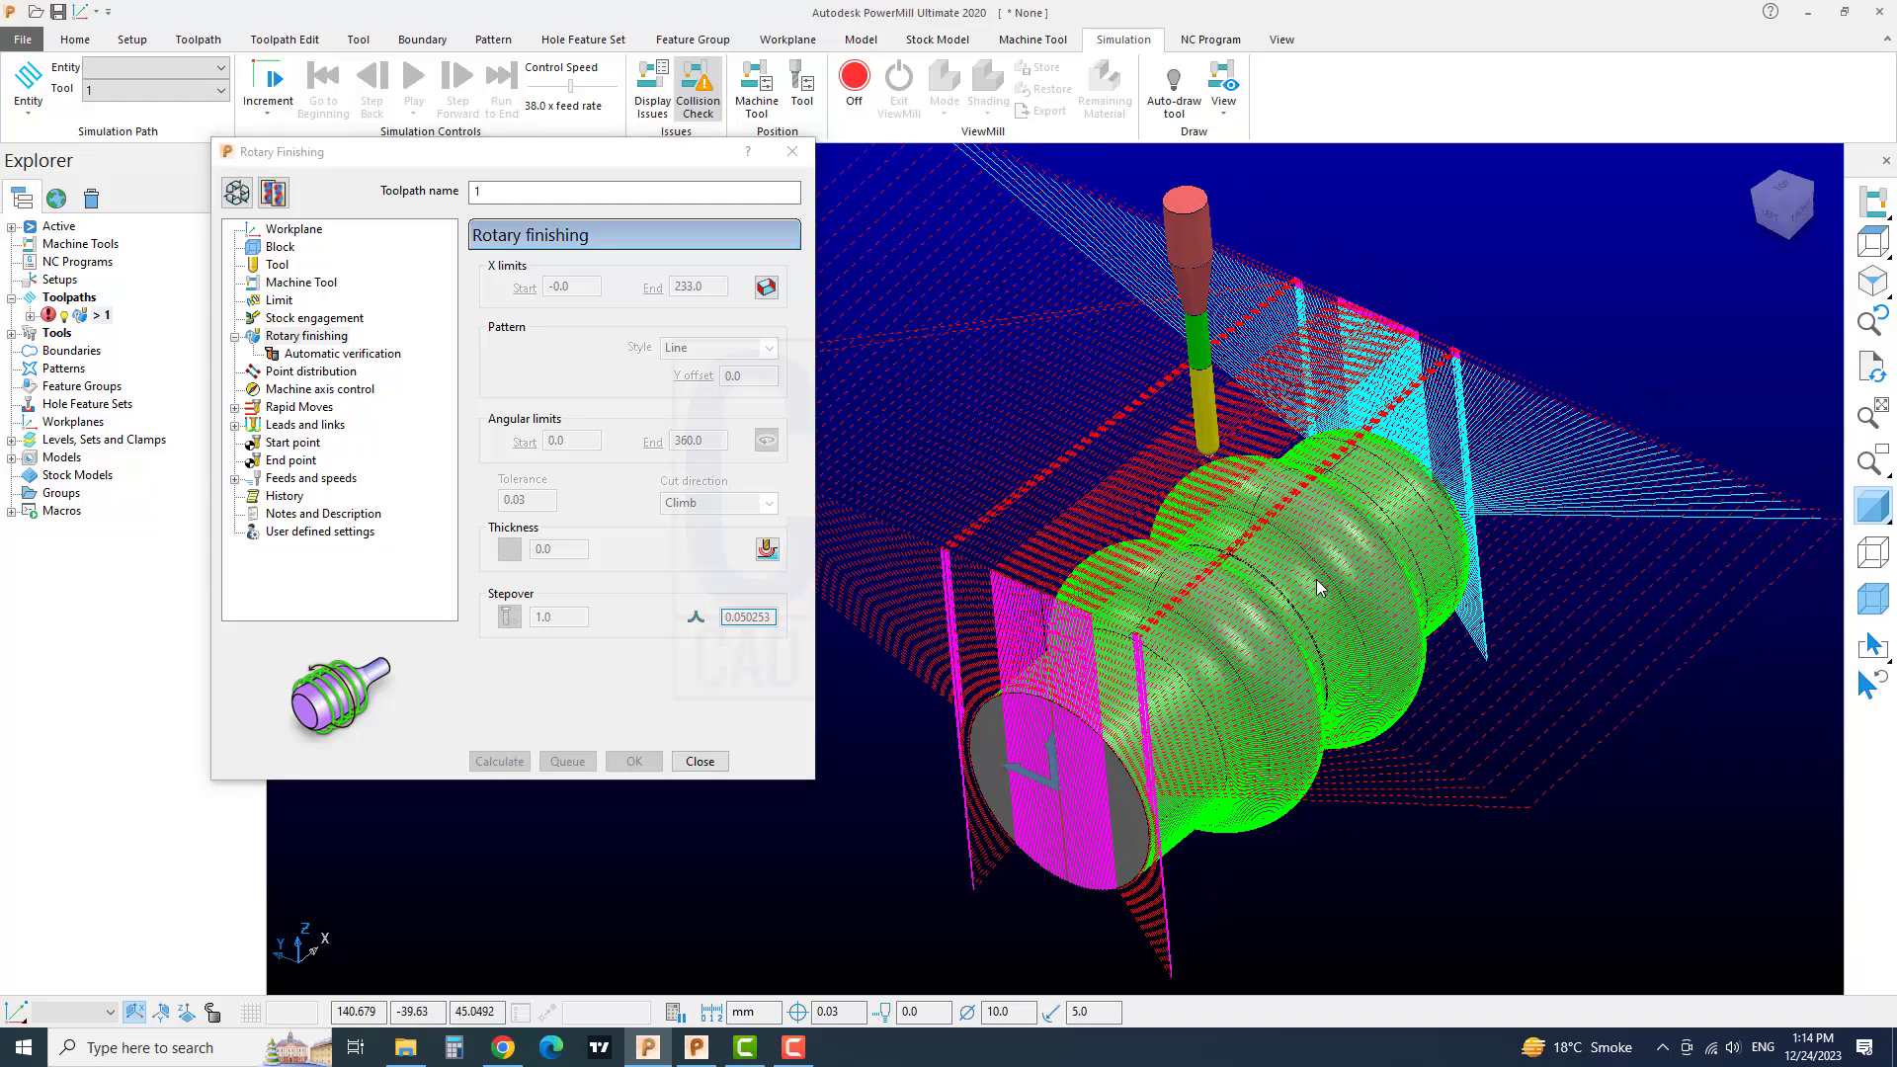
scroll(1265, 595, "up", 2)
scroll(1258, 597, "down", 2)
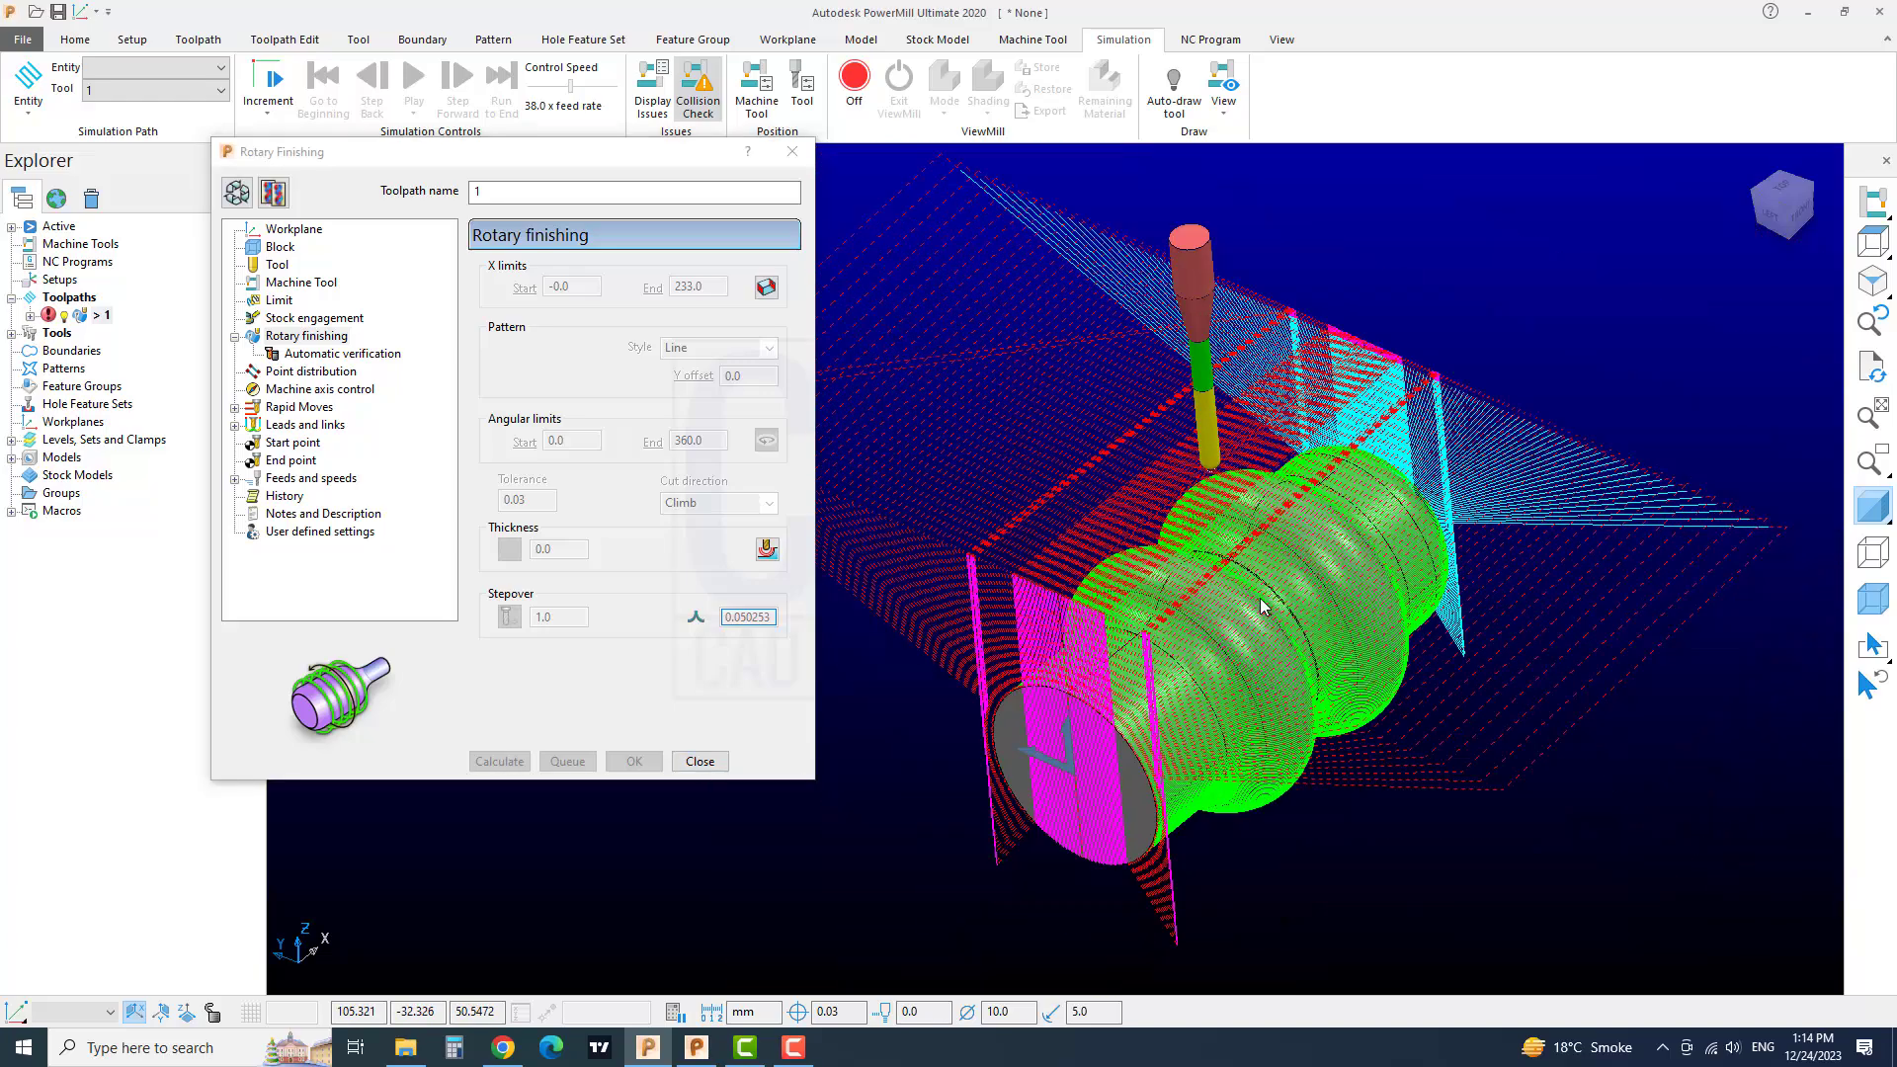
middle_click_drag(1260, 599, 1248, 579, "shift")
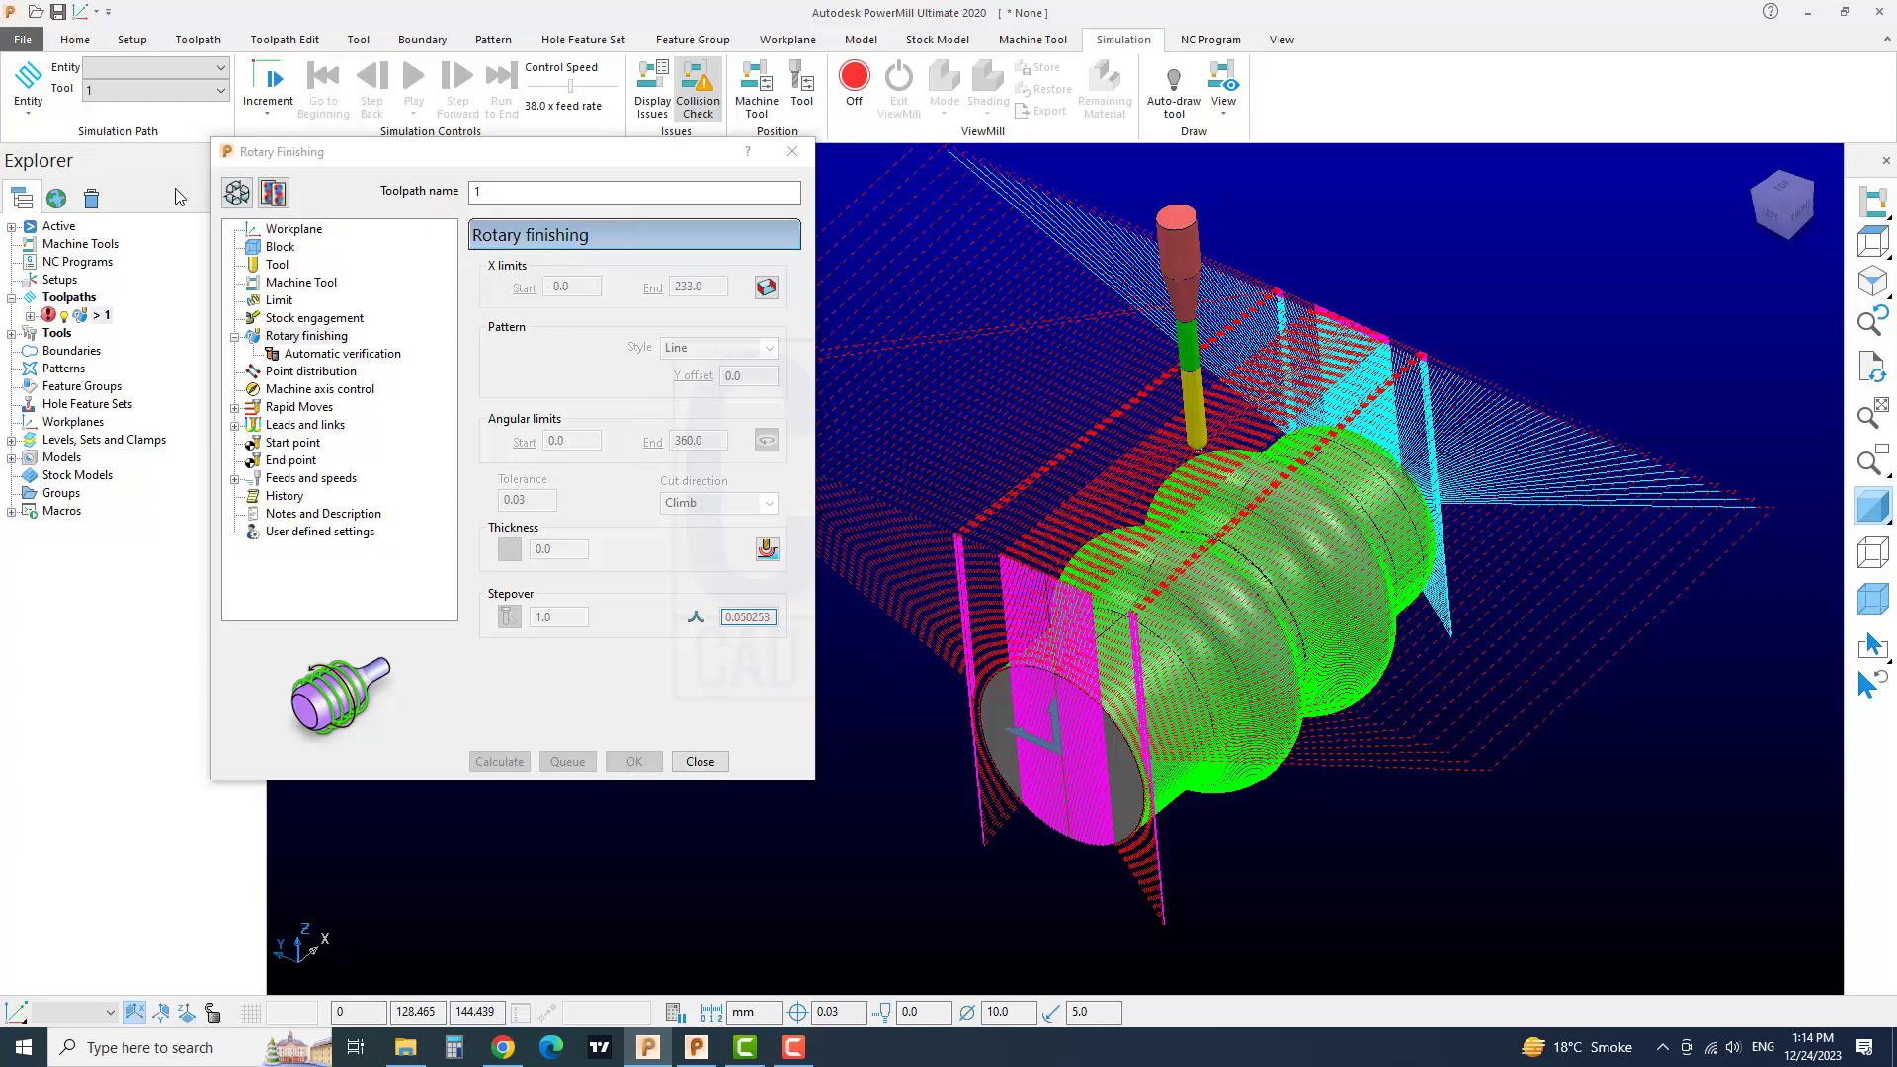
- Reopen toolpath 1 for editing, set its cut direction to Any and recalculate it
left_click(237, 193)
left_click(726, 506)
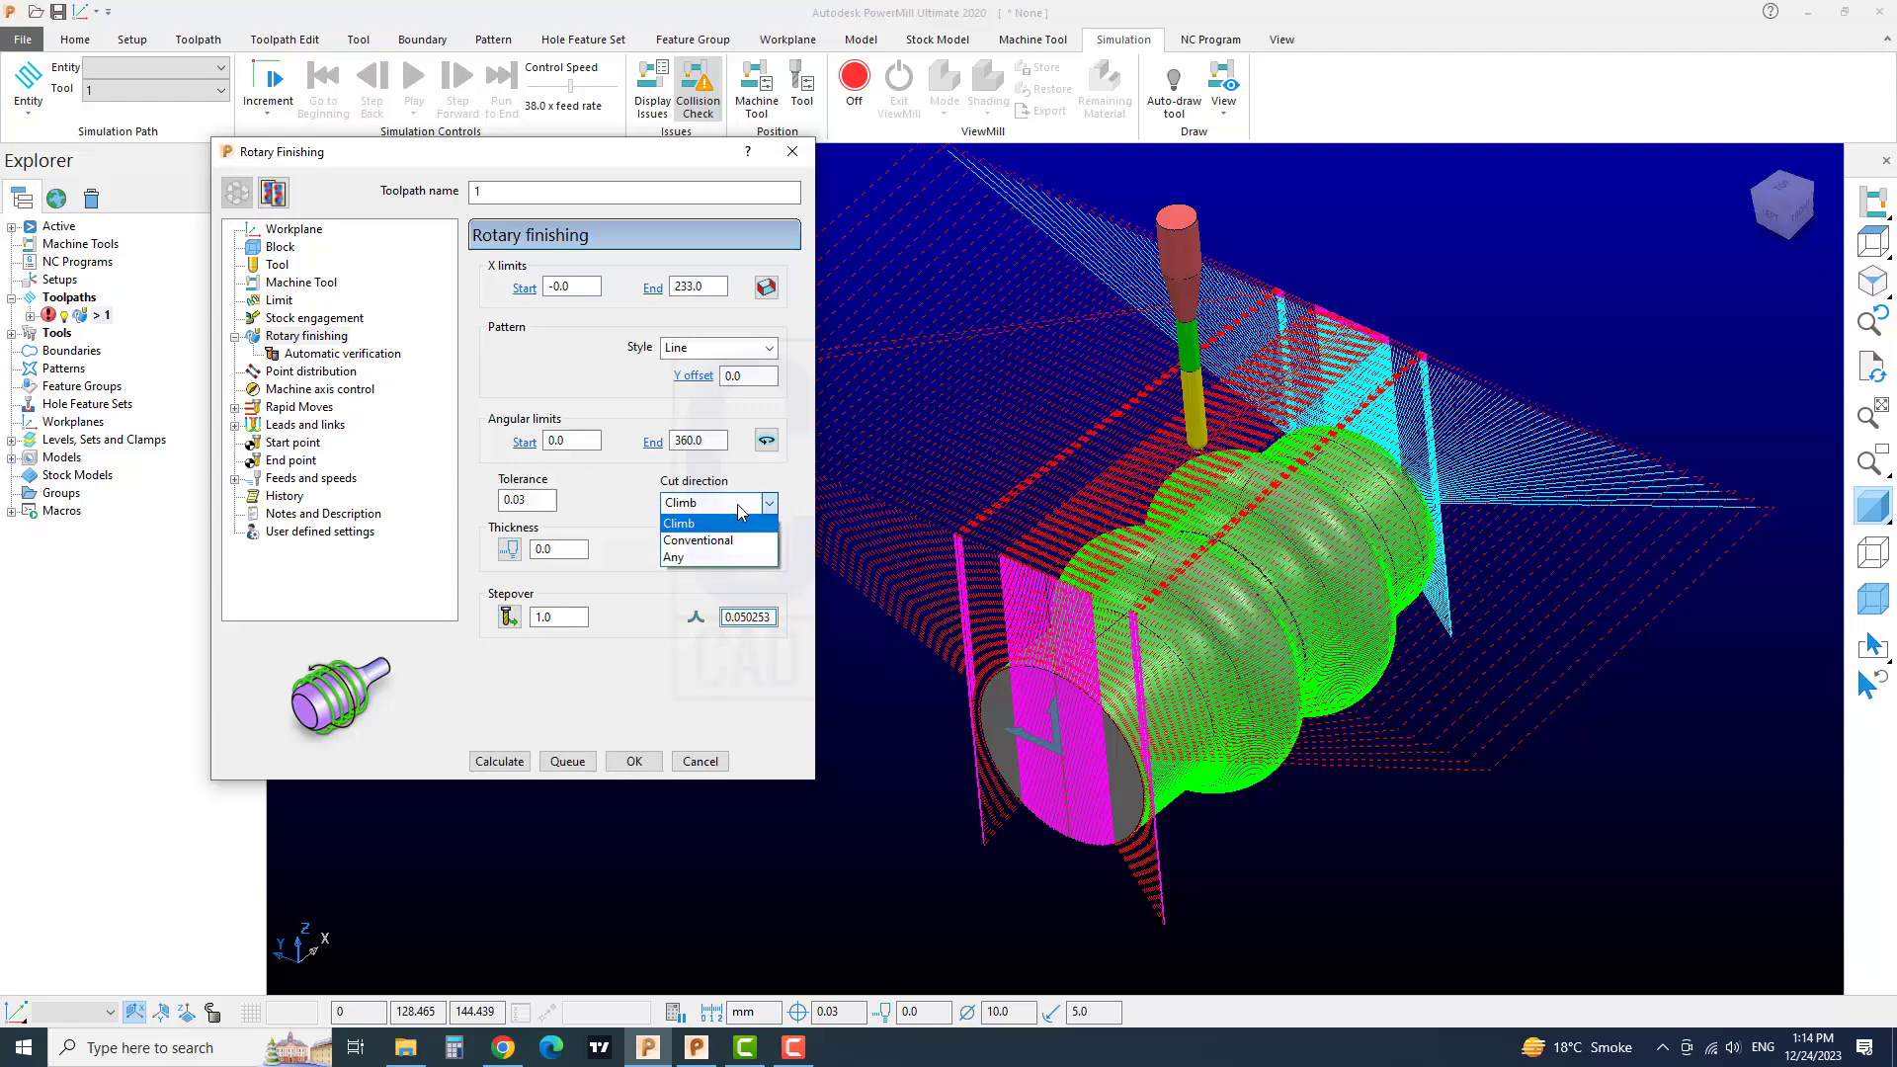
left_click(705, 559)
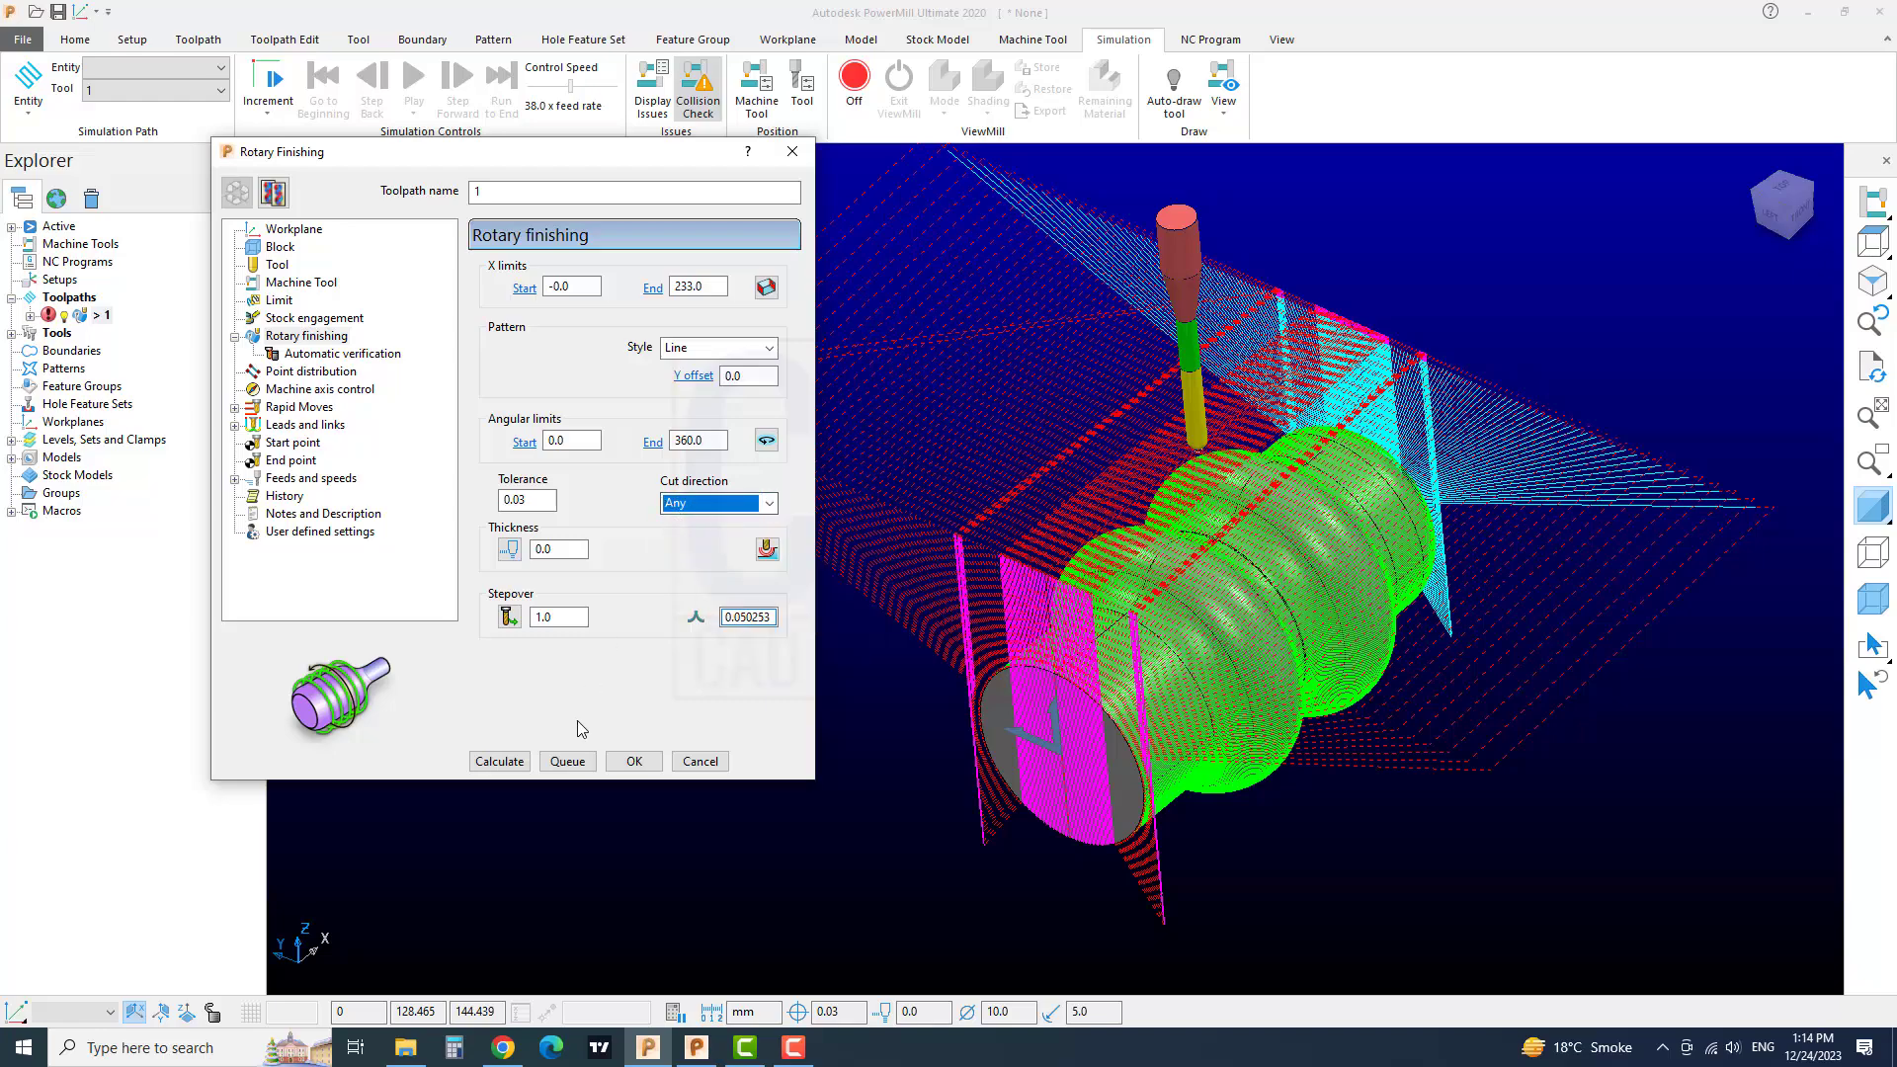
left_click(500, 760)
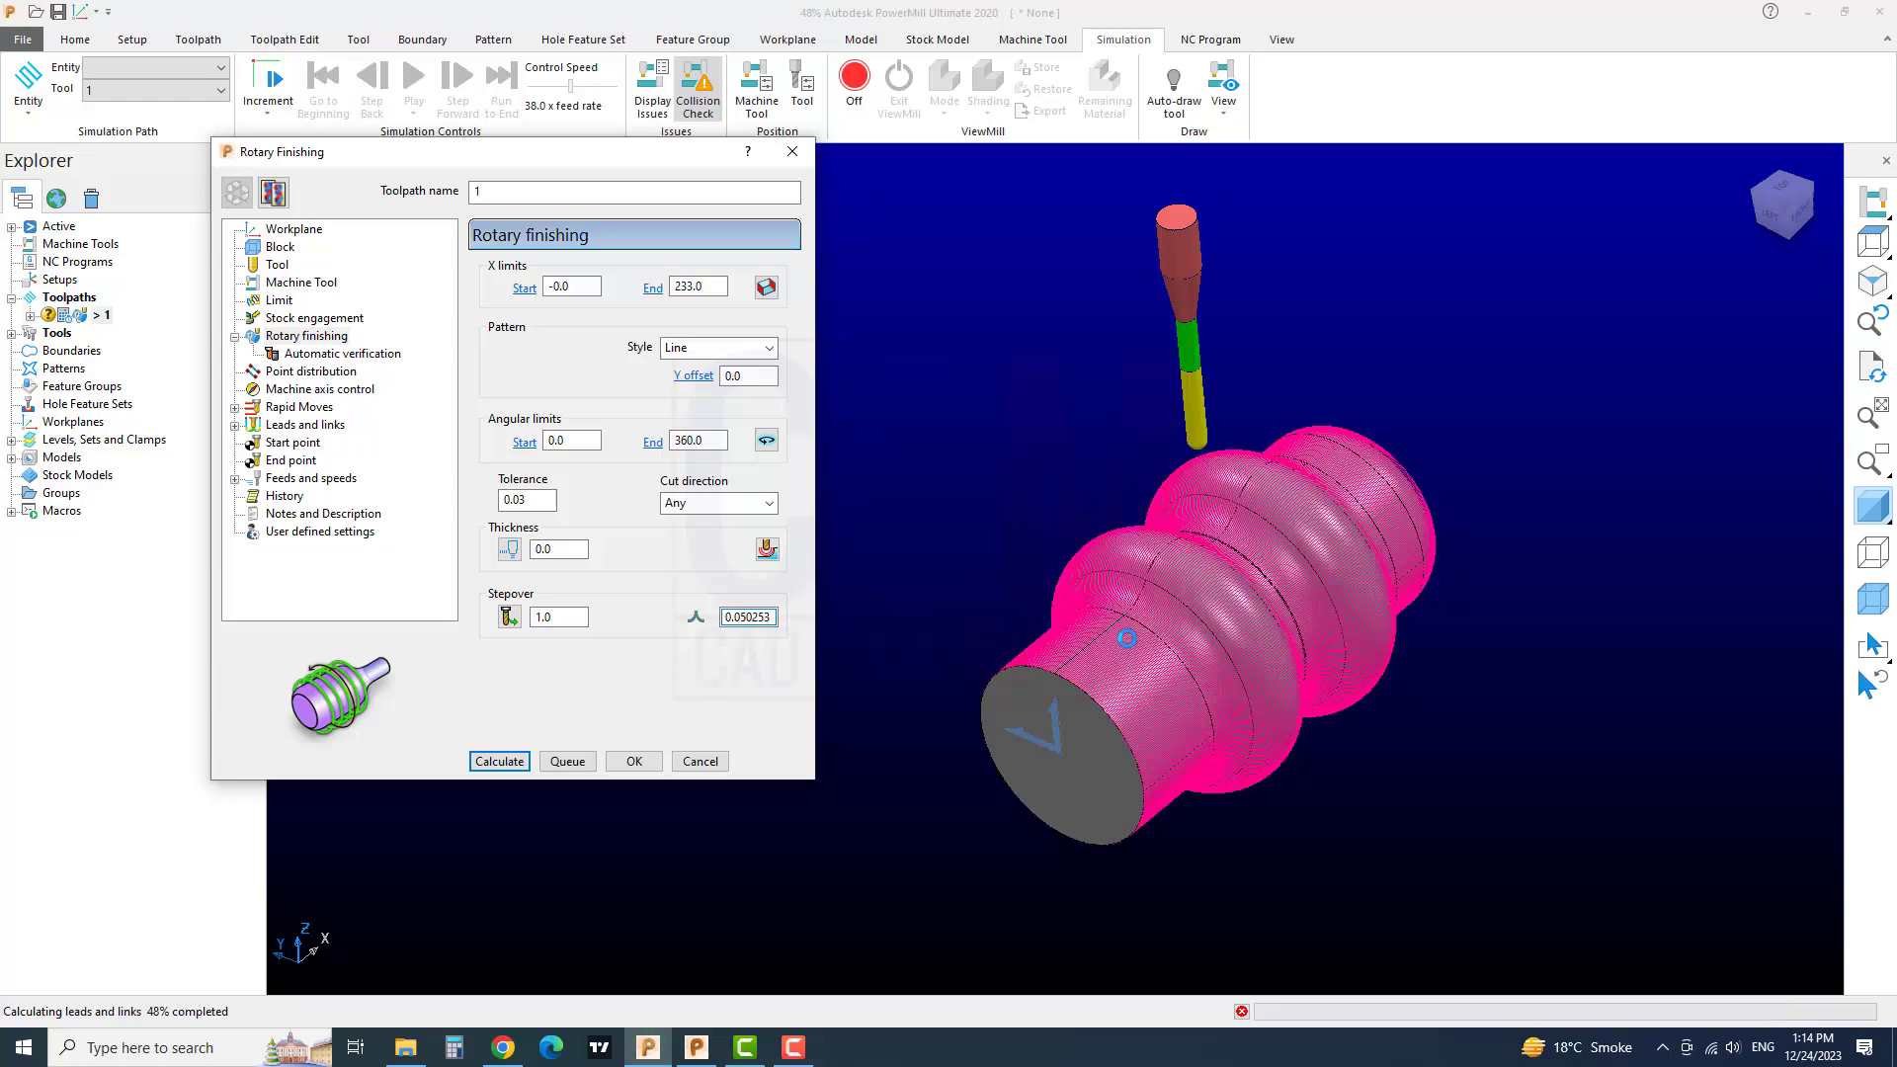
middle_click_drag(1094, 684, 1201, 696)
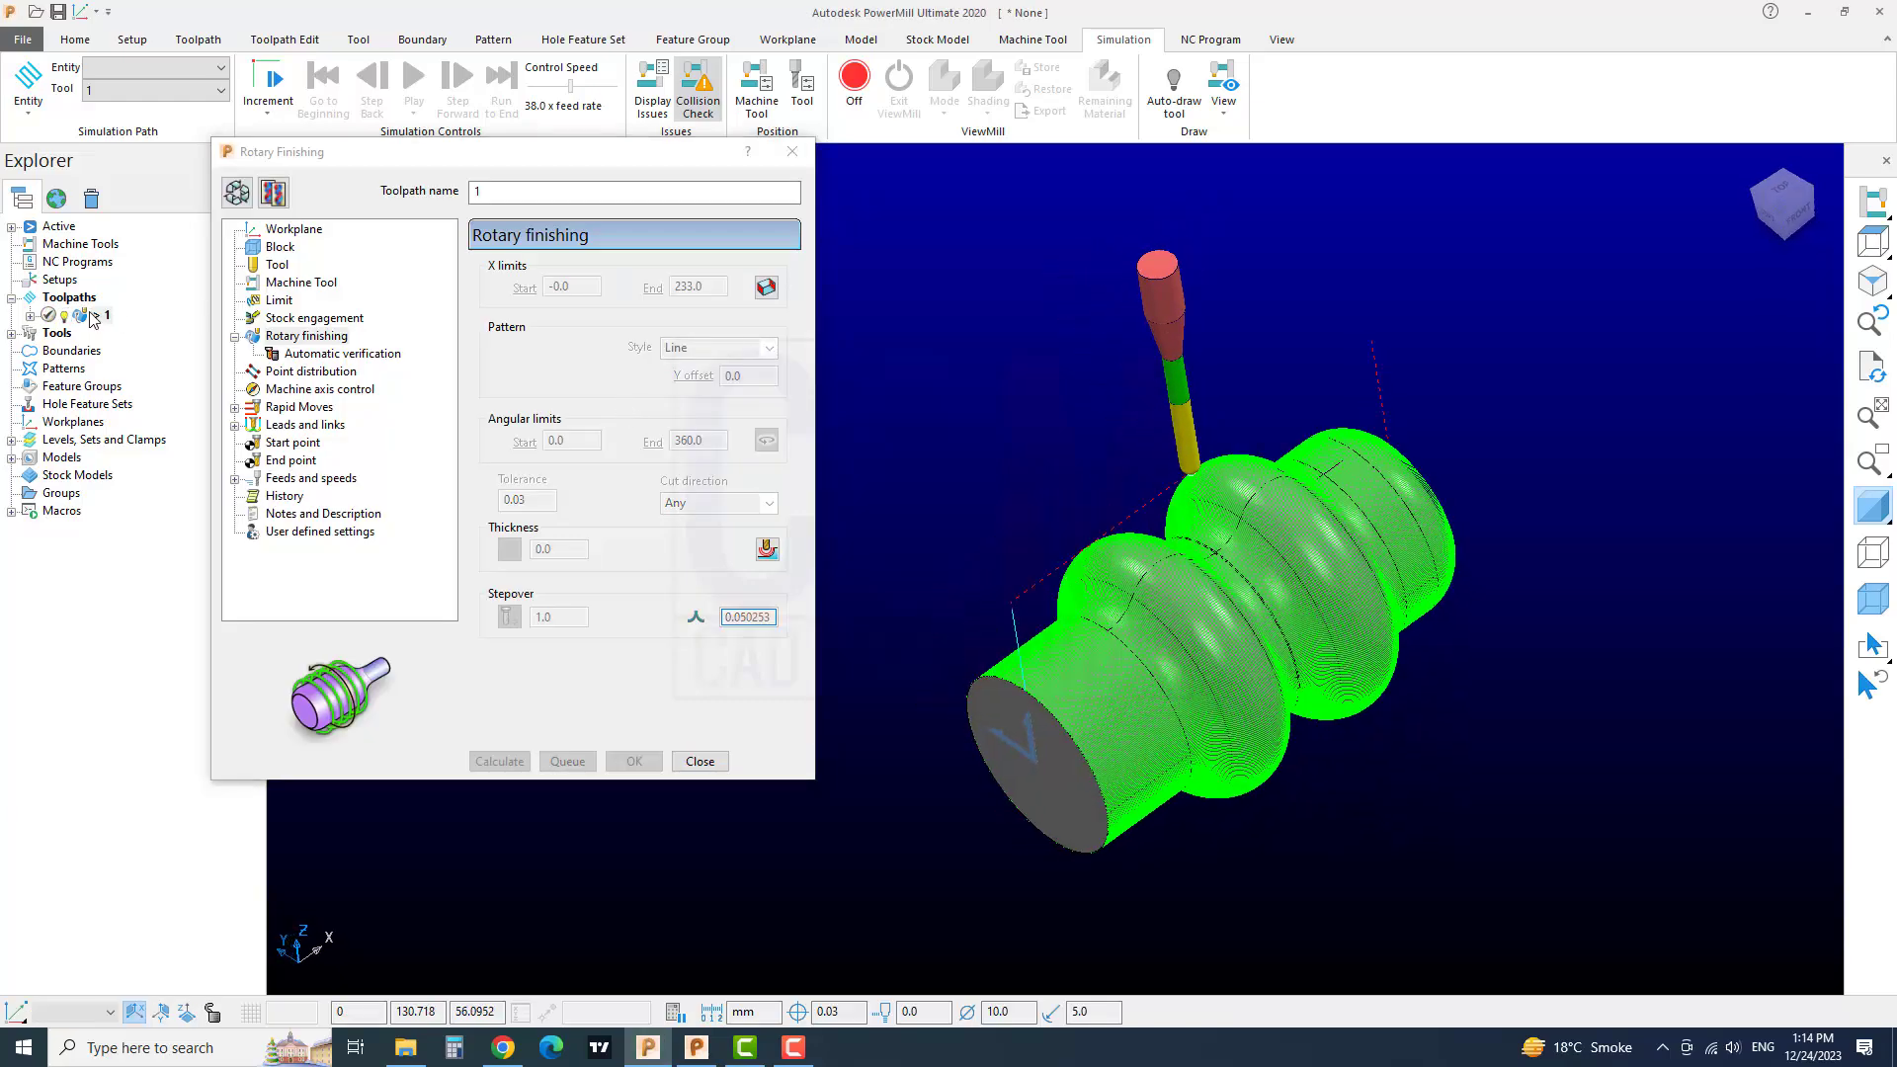
- Simulate the line-pattern toolpath 1 from its start, check the tool's back-and-forth motion and reset the simulation to the start
mouse_move(92, 317)
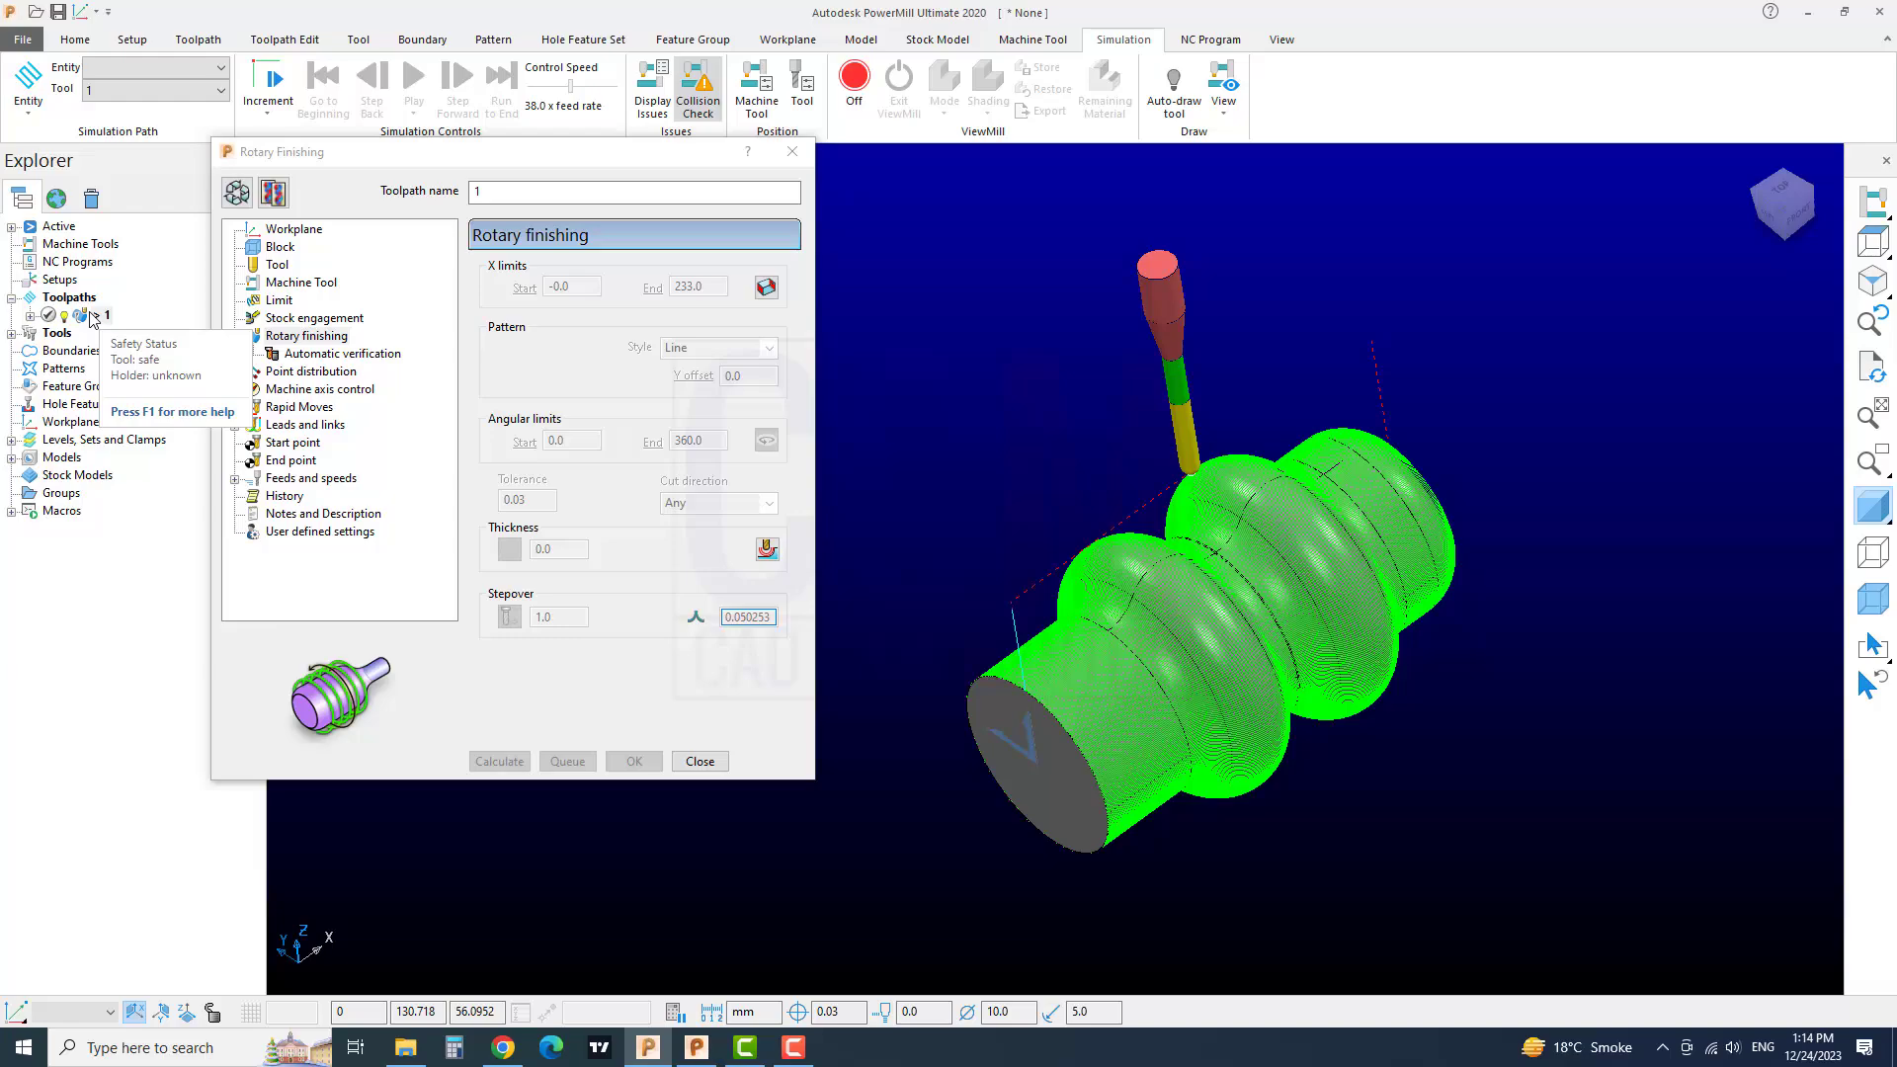
right_click(94, 315)
left_click(159, 351)
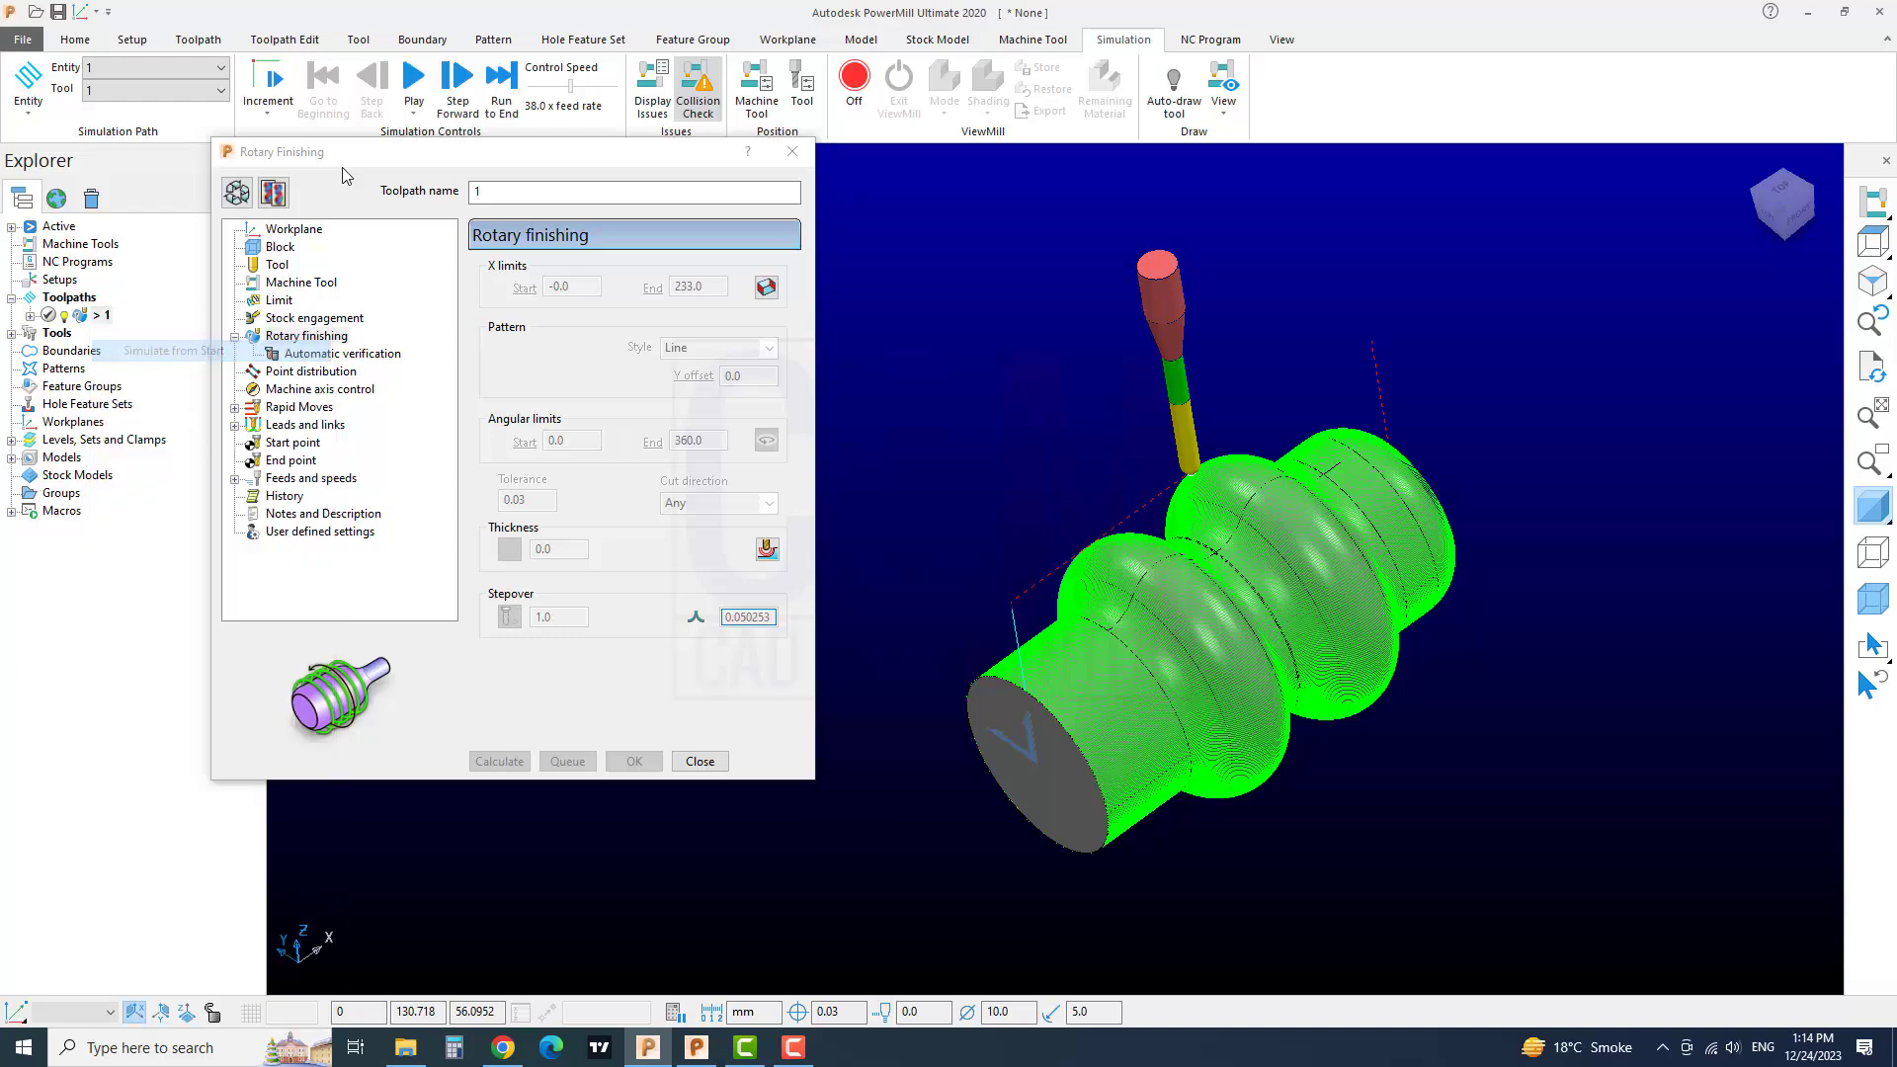
left_click(414, 81)
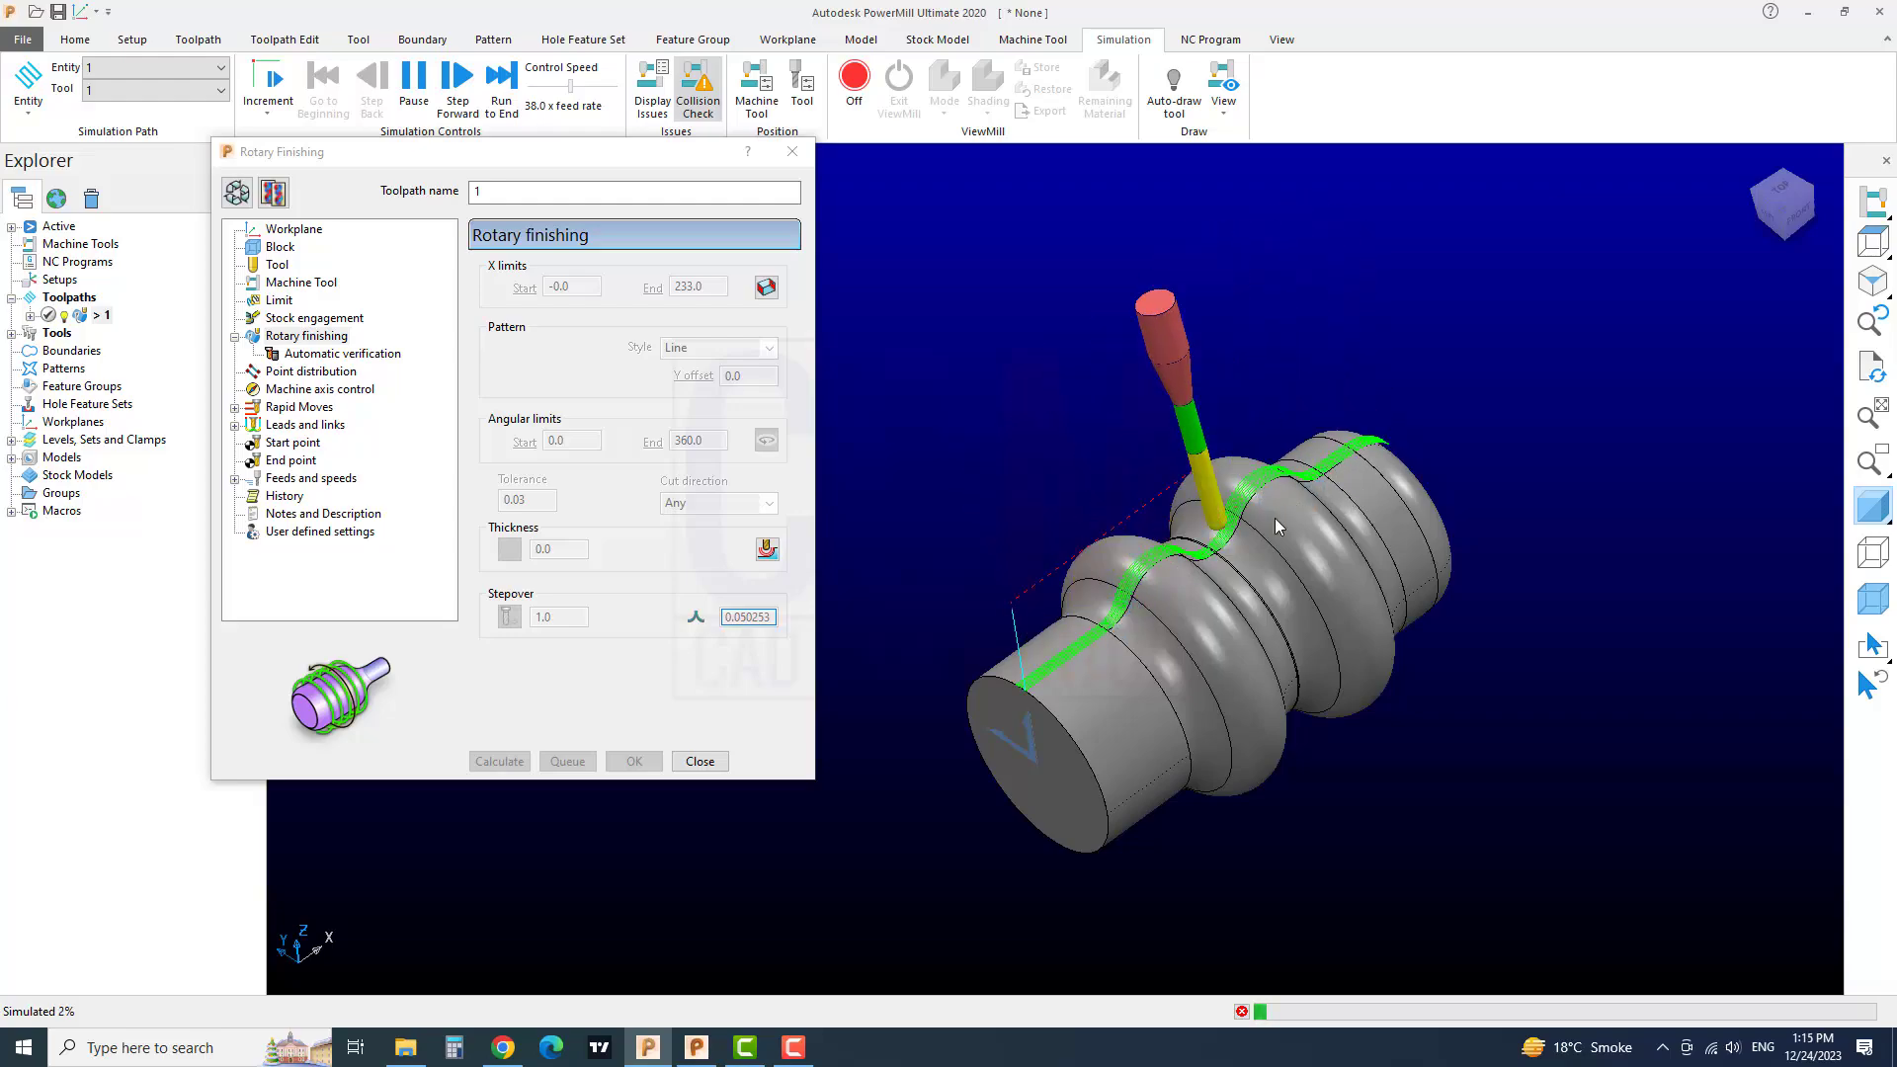
middle_click_drag(1274, 518, 1450, 577)
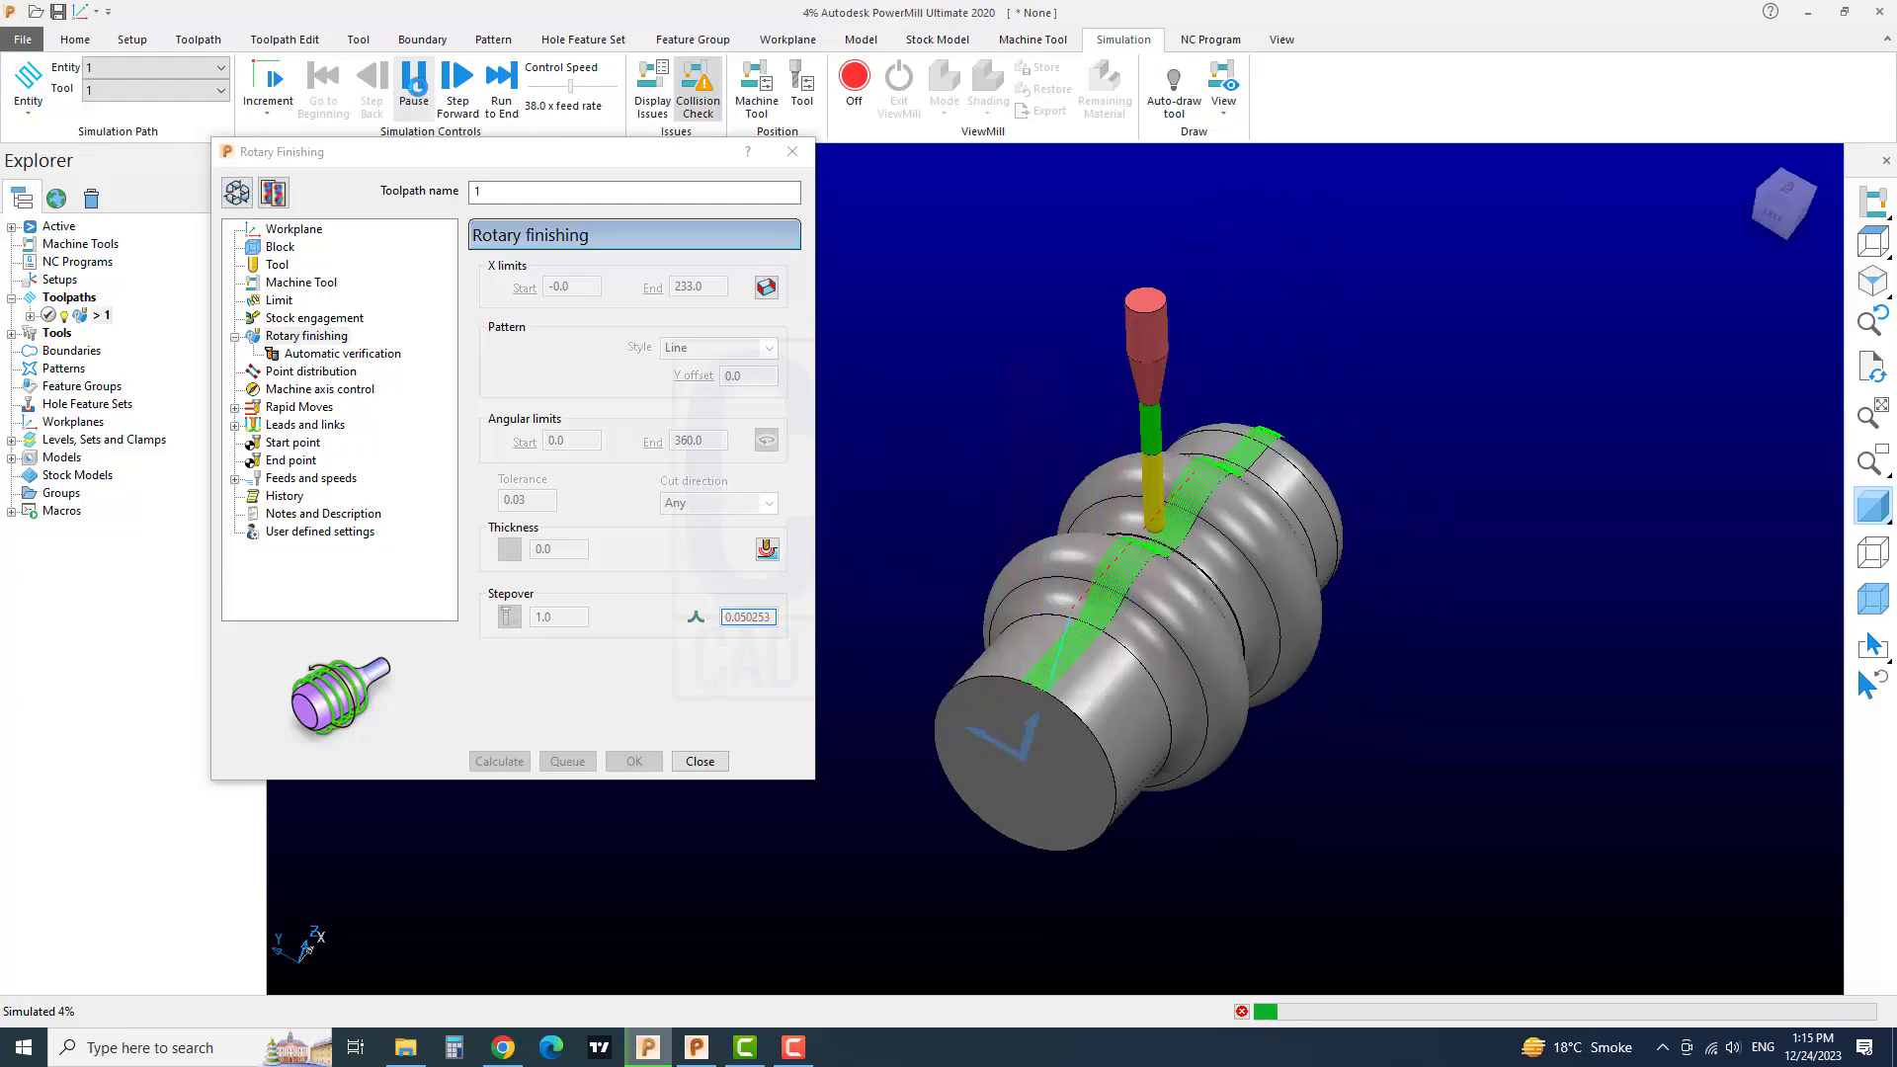
right_click(98, 315)
left_click(130, 350)
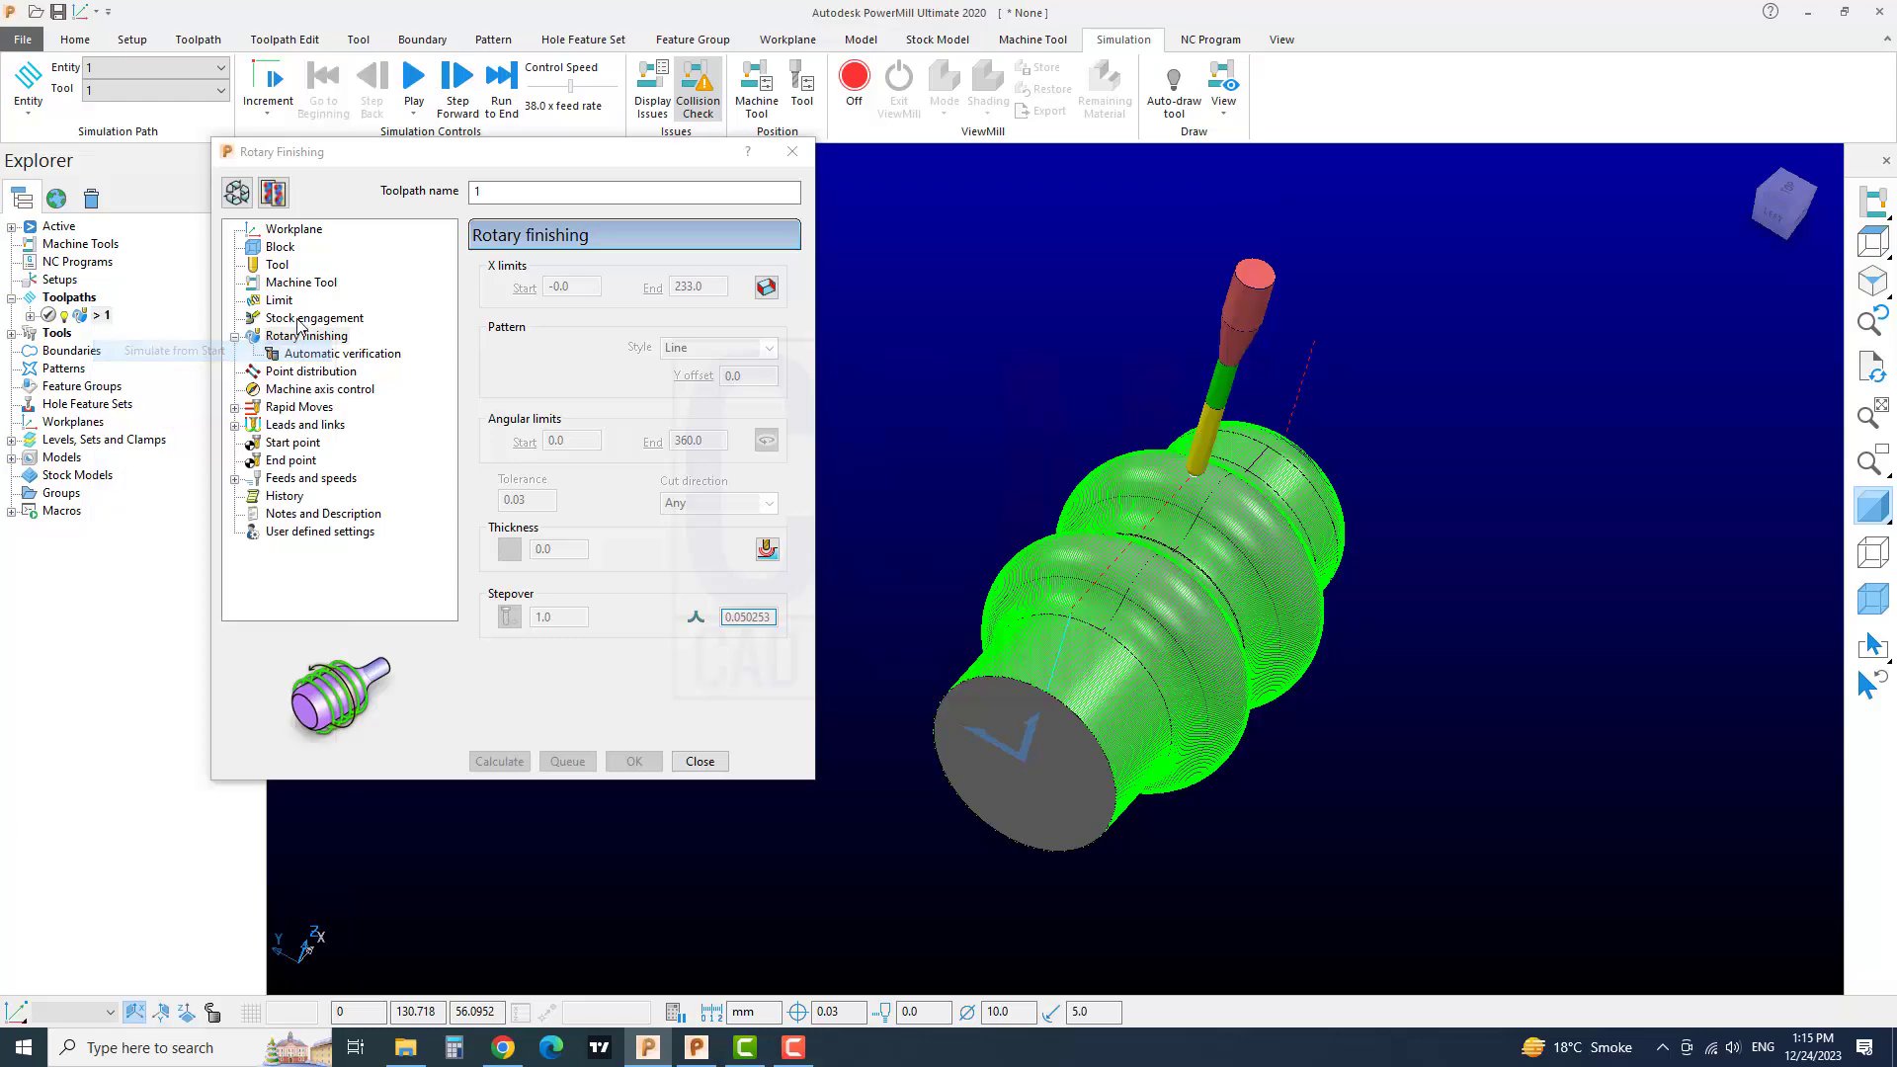
- Set toolpath 1's pattern style to Circular and its angular end limit to 90
left_click(705, 353)
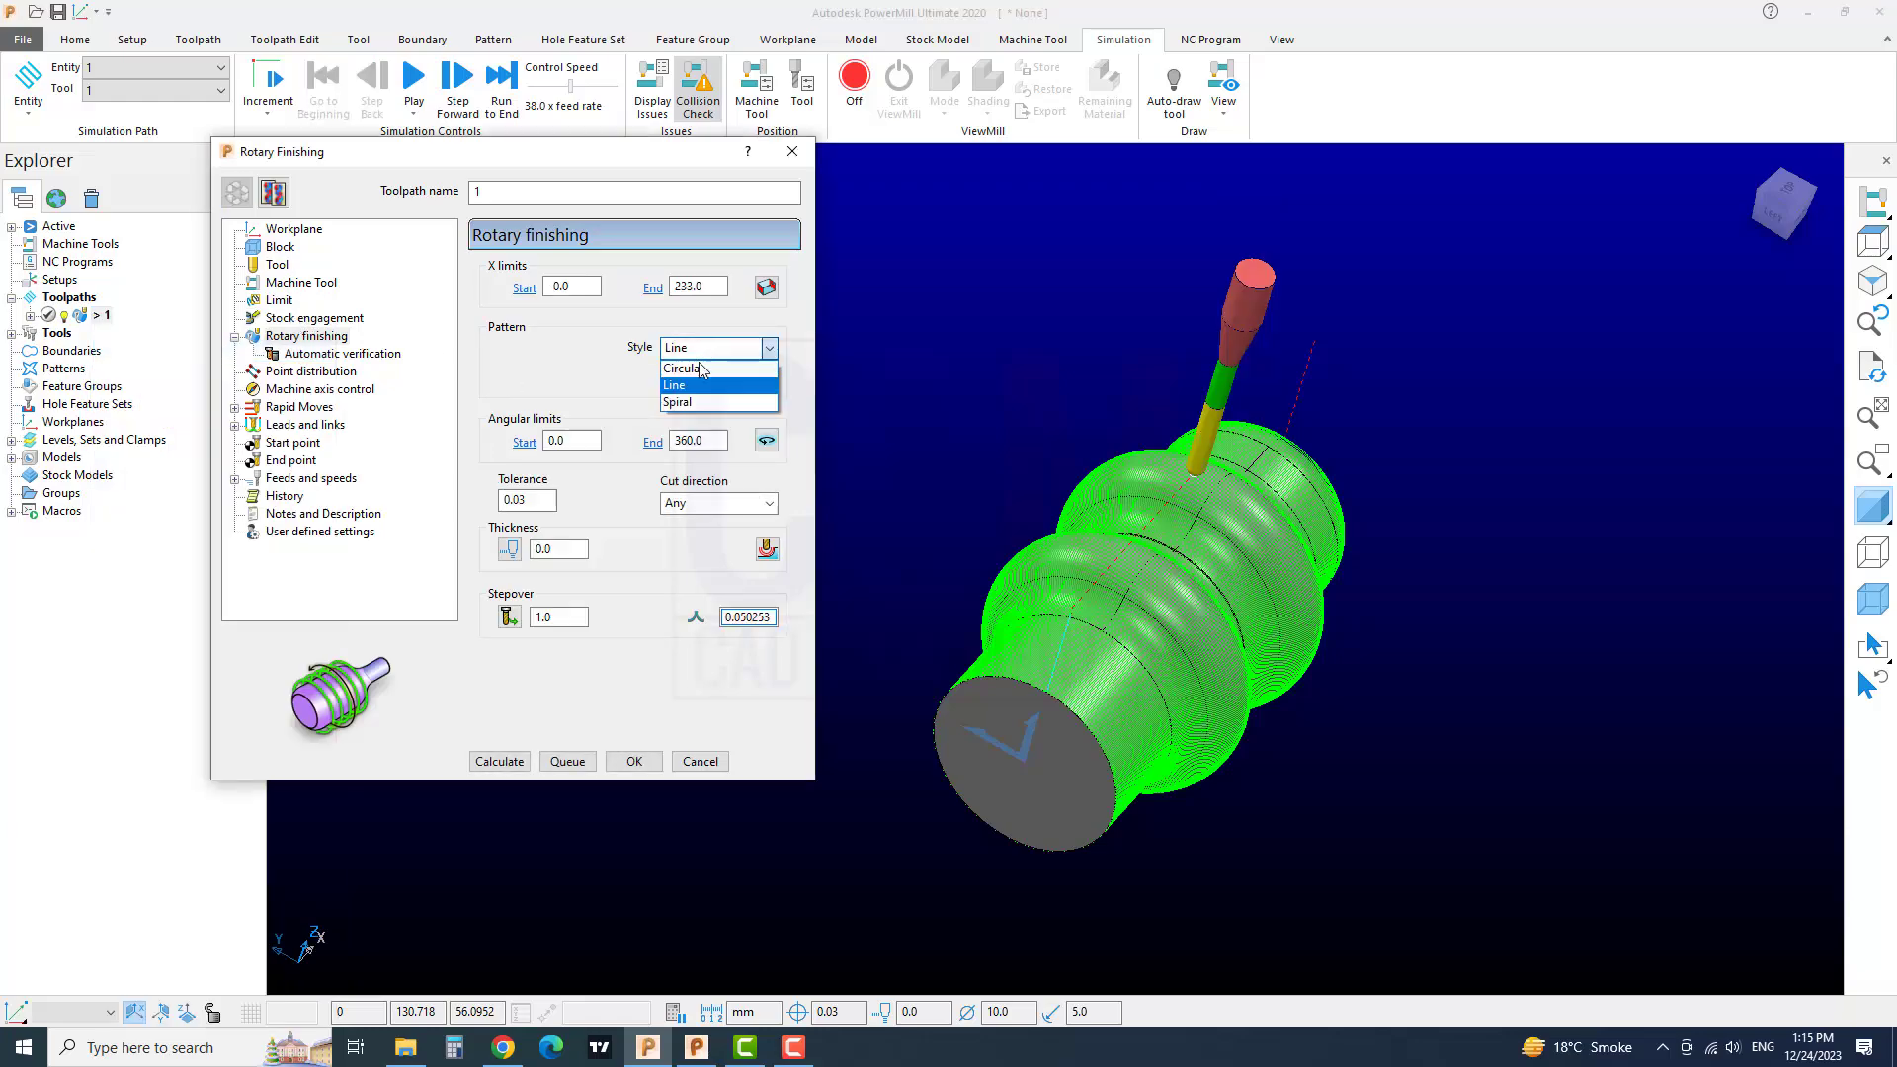
left_click(692, 382)
double_click(691, 440)
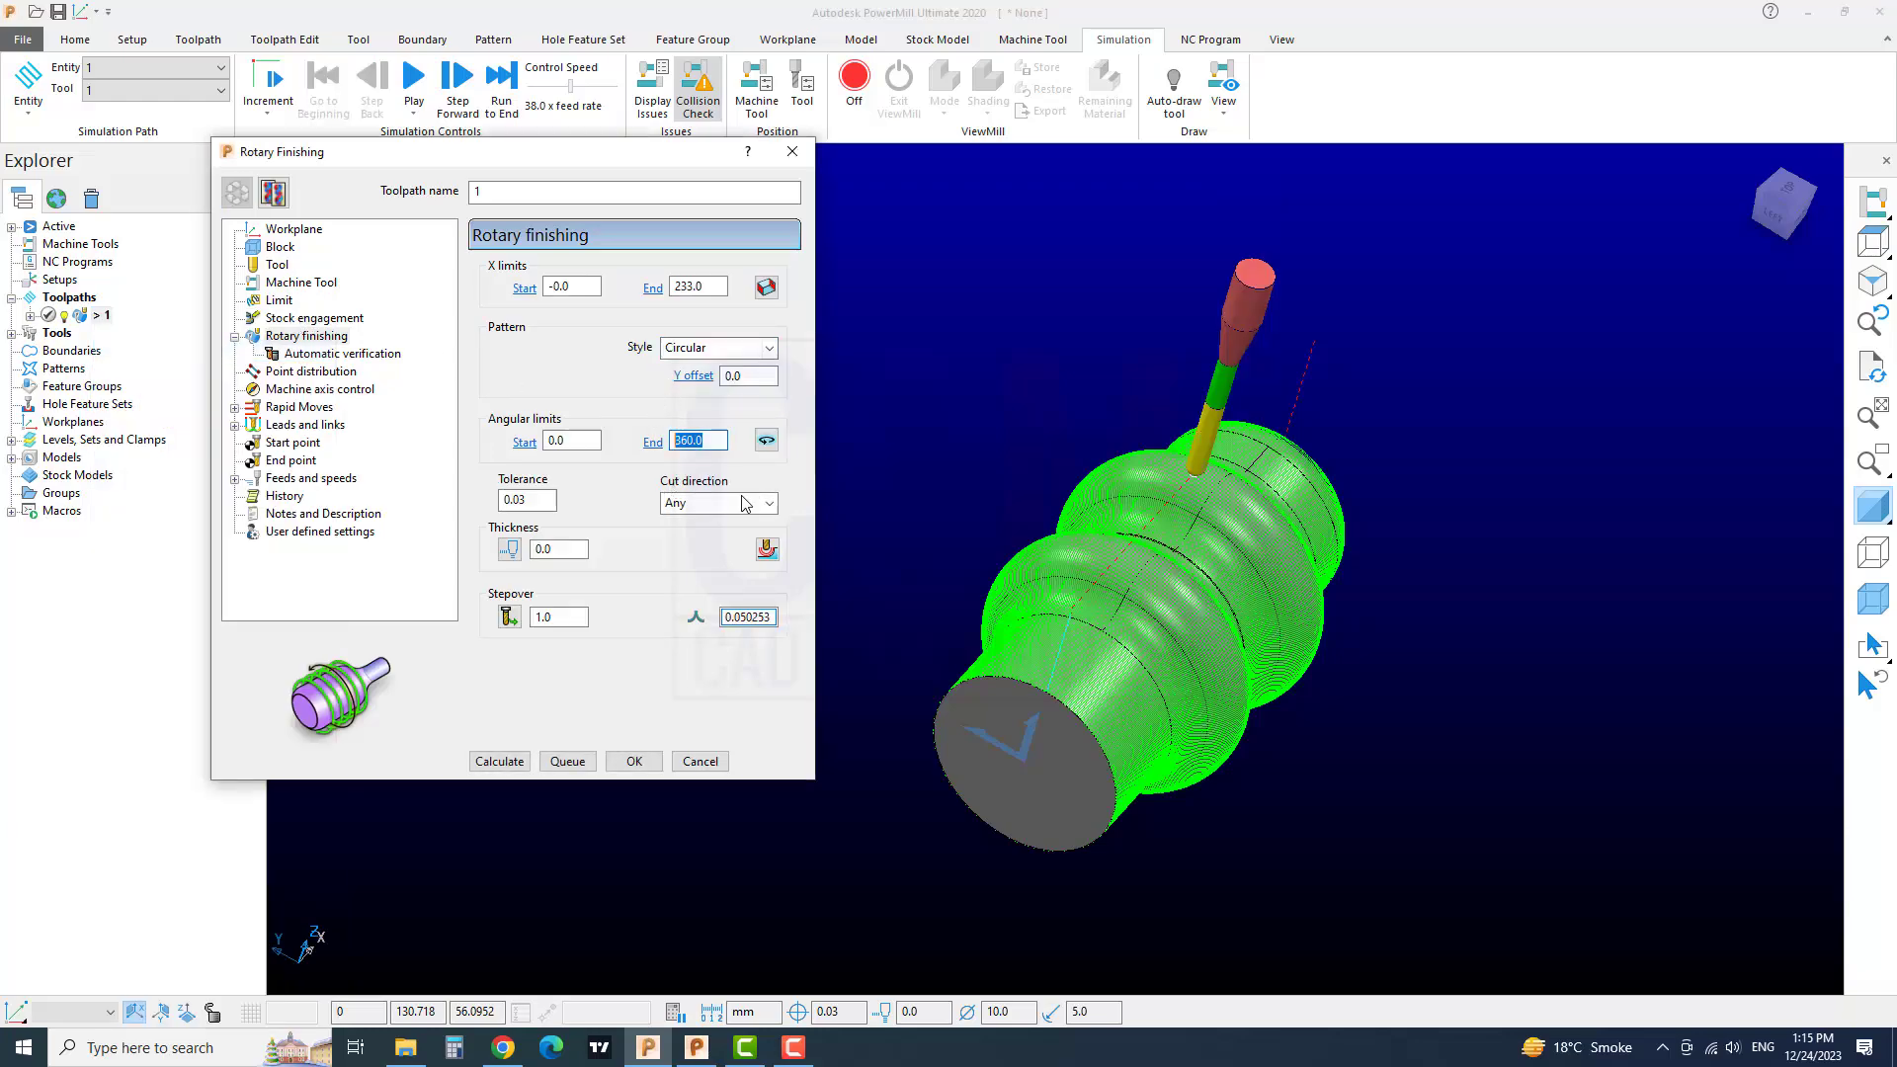
scroll(1104, 614, "up", 3)
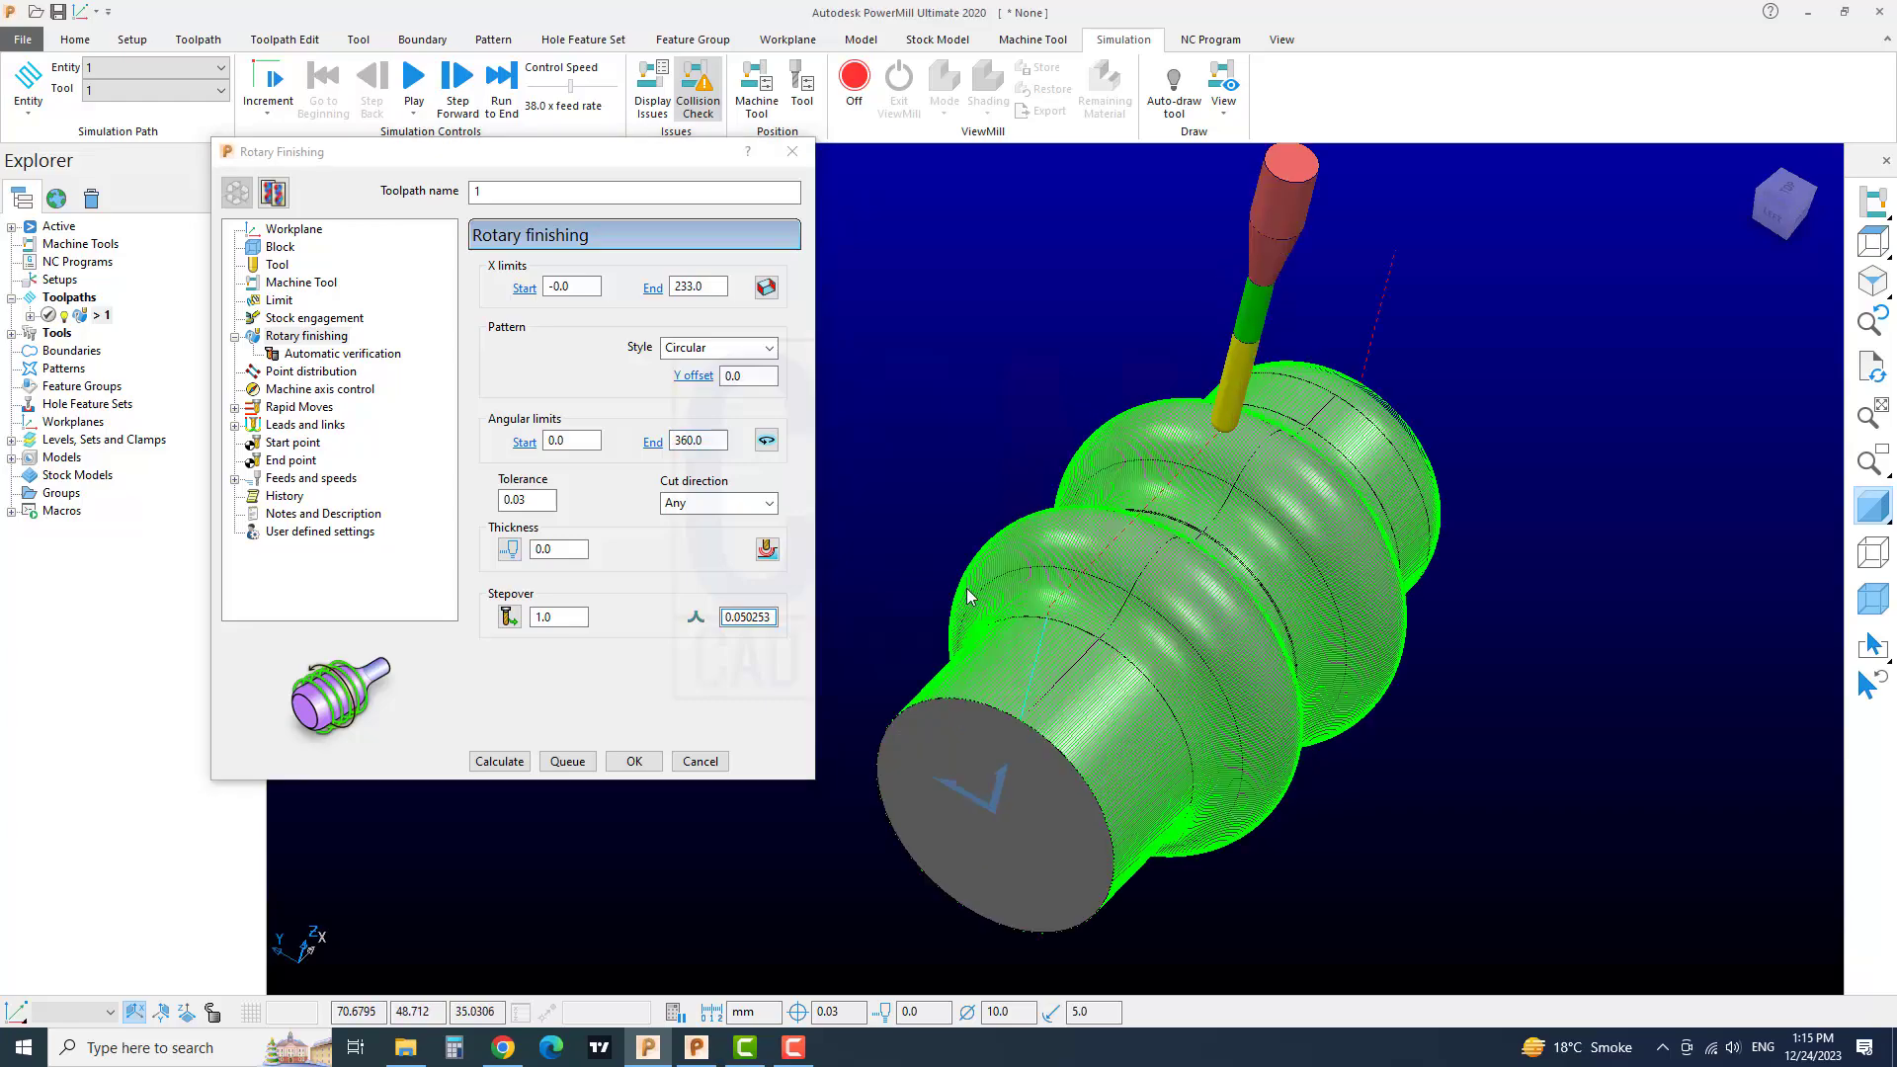
double_click(712, 442)
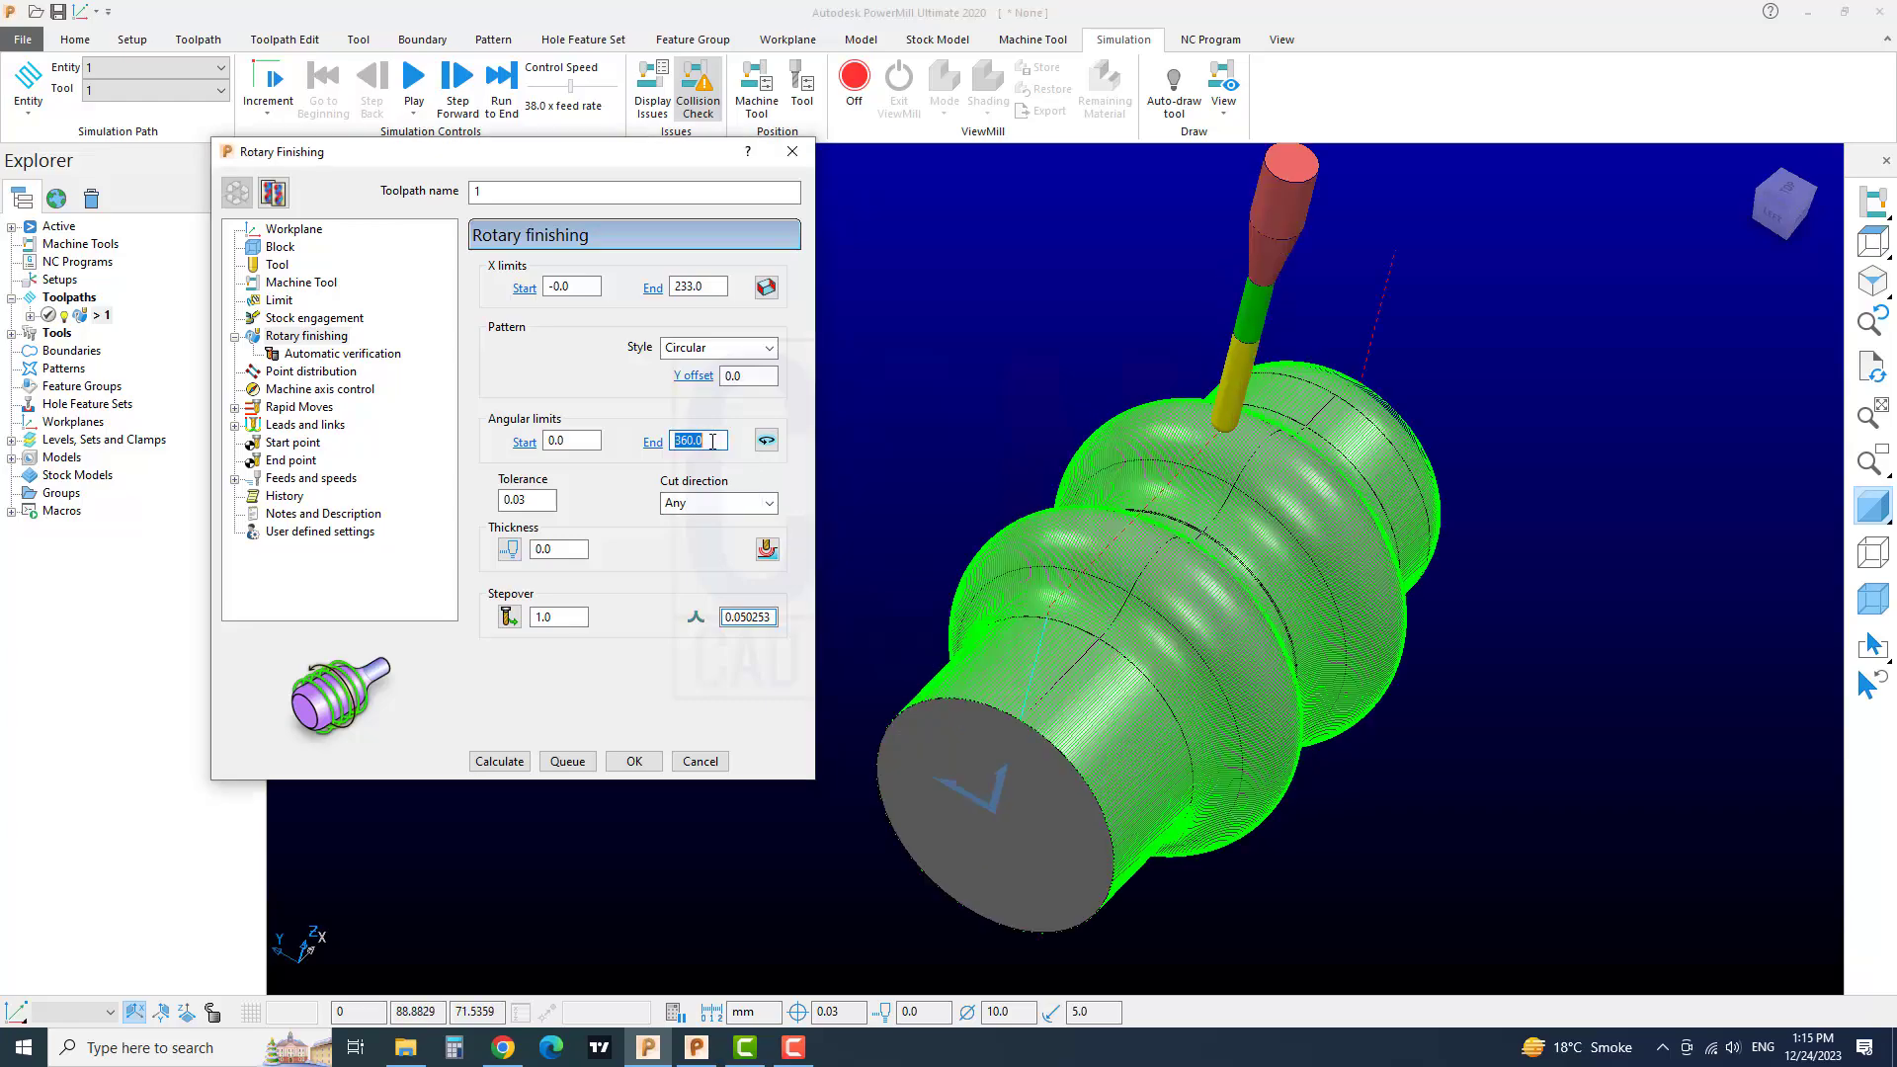
type("90")
key("Return")
- Set the cut direction to Climb, calculate the toolpath and inspect the lead and rapid moves between the arcs
left_click(718, 503)
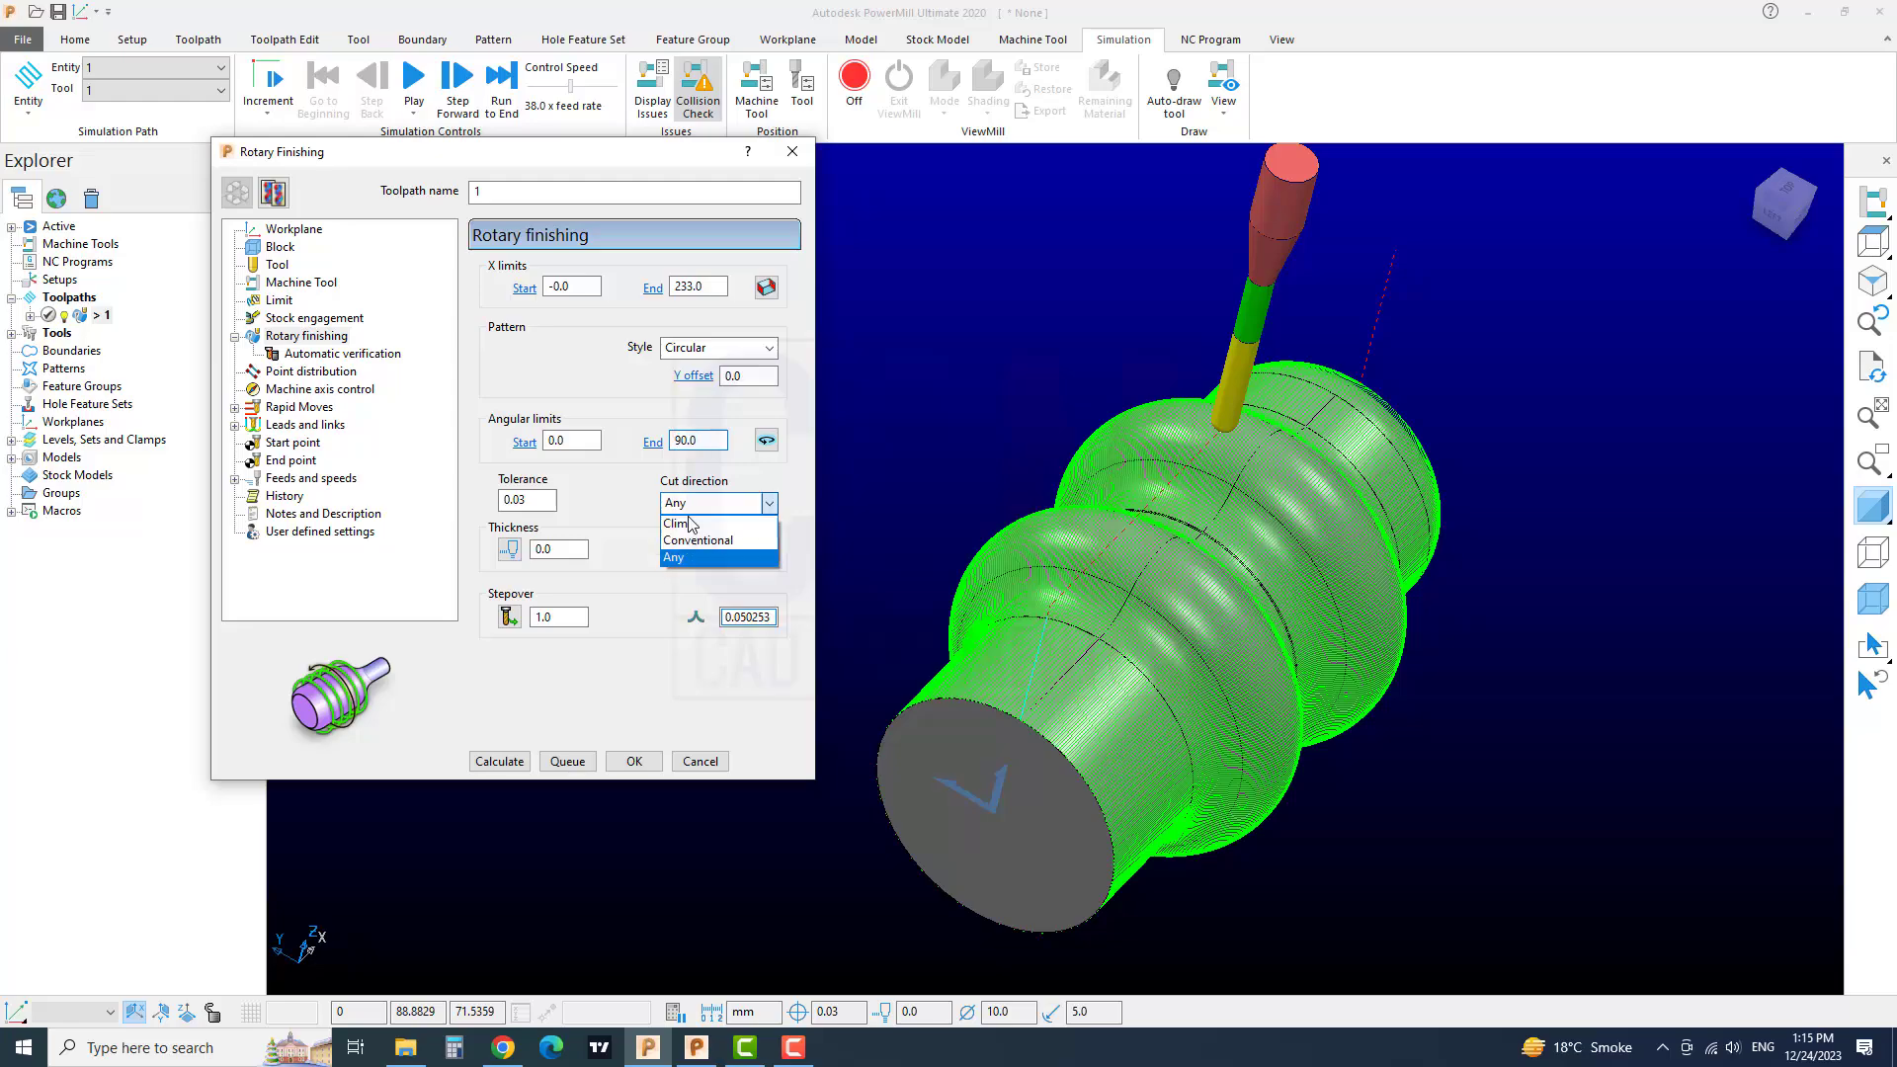
left_click(692, 536)
key("Return")
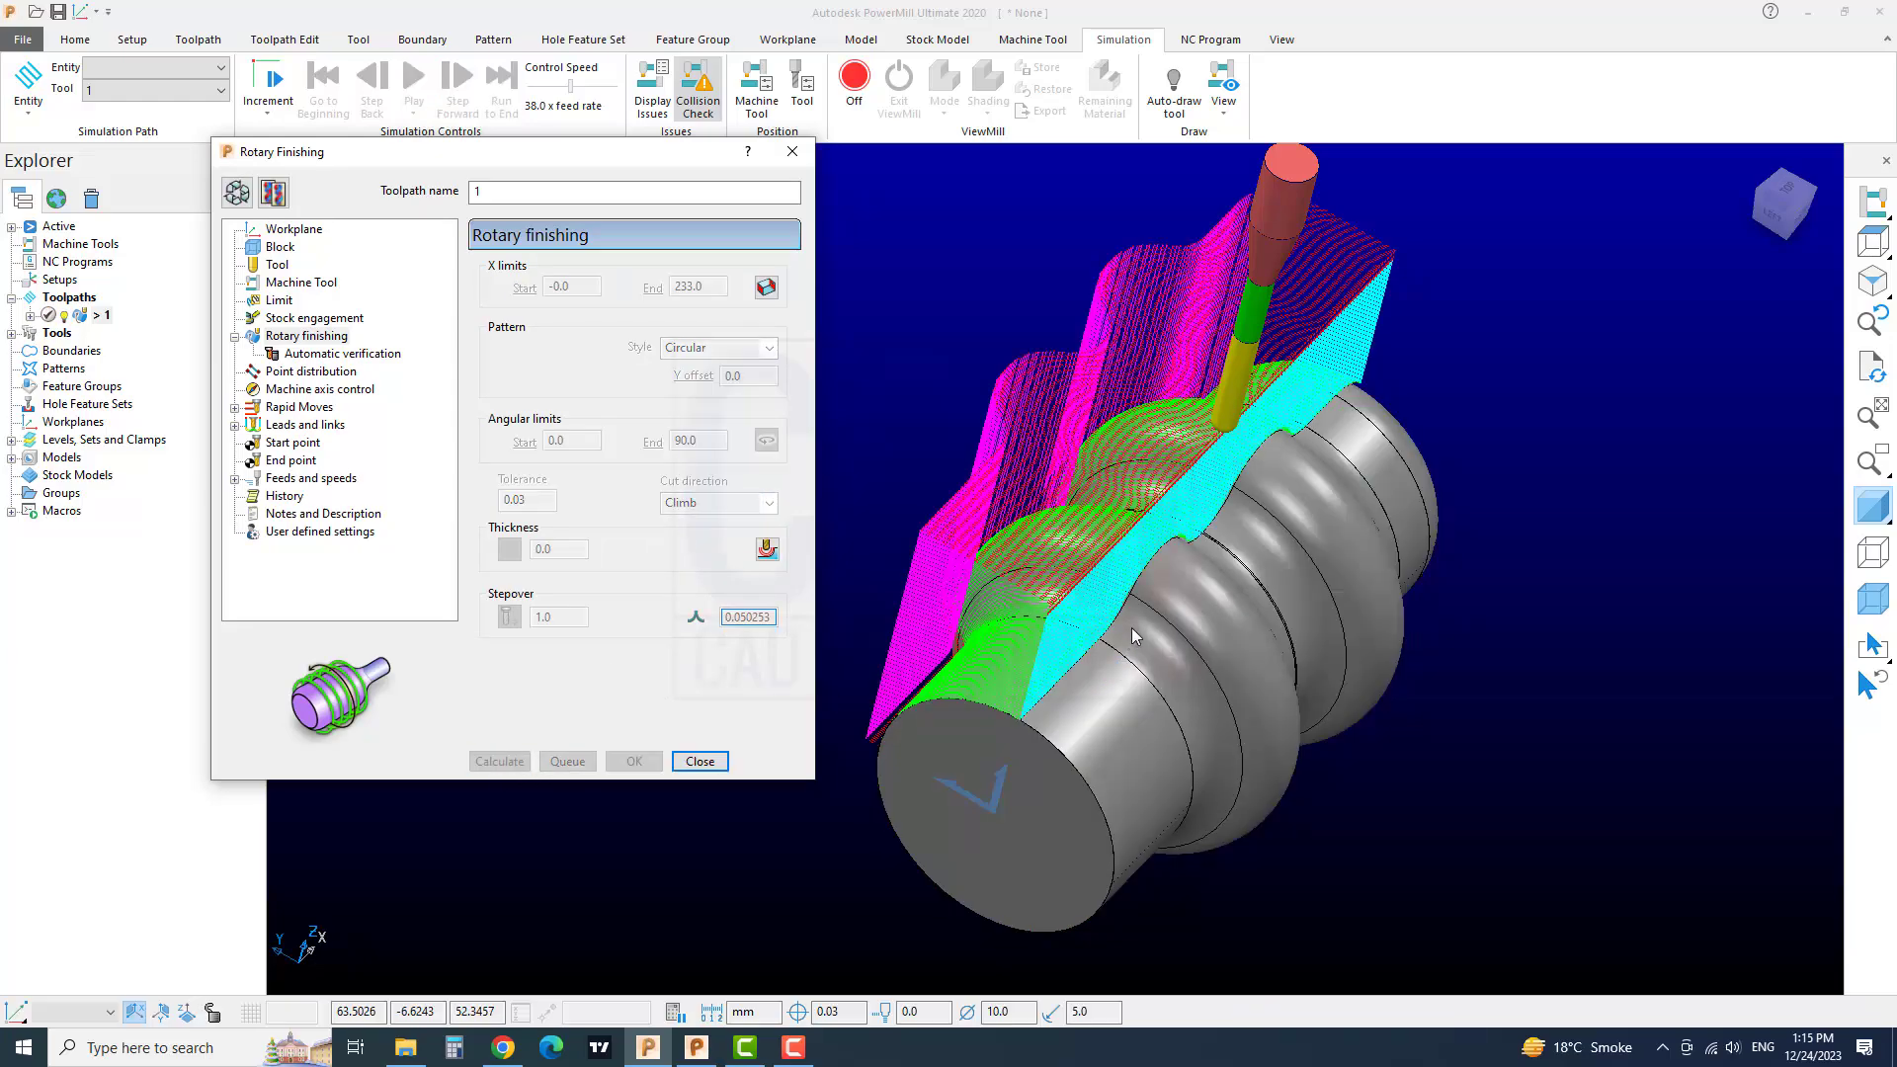
middle_click_drag(1131, 627, 1282, 542)
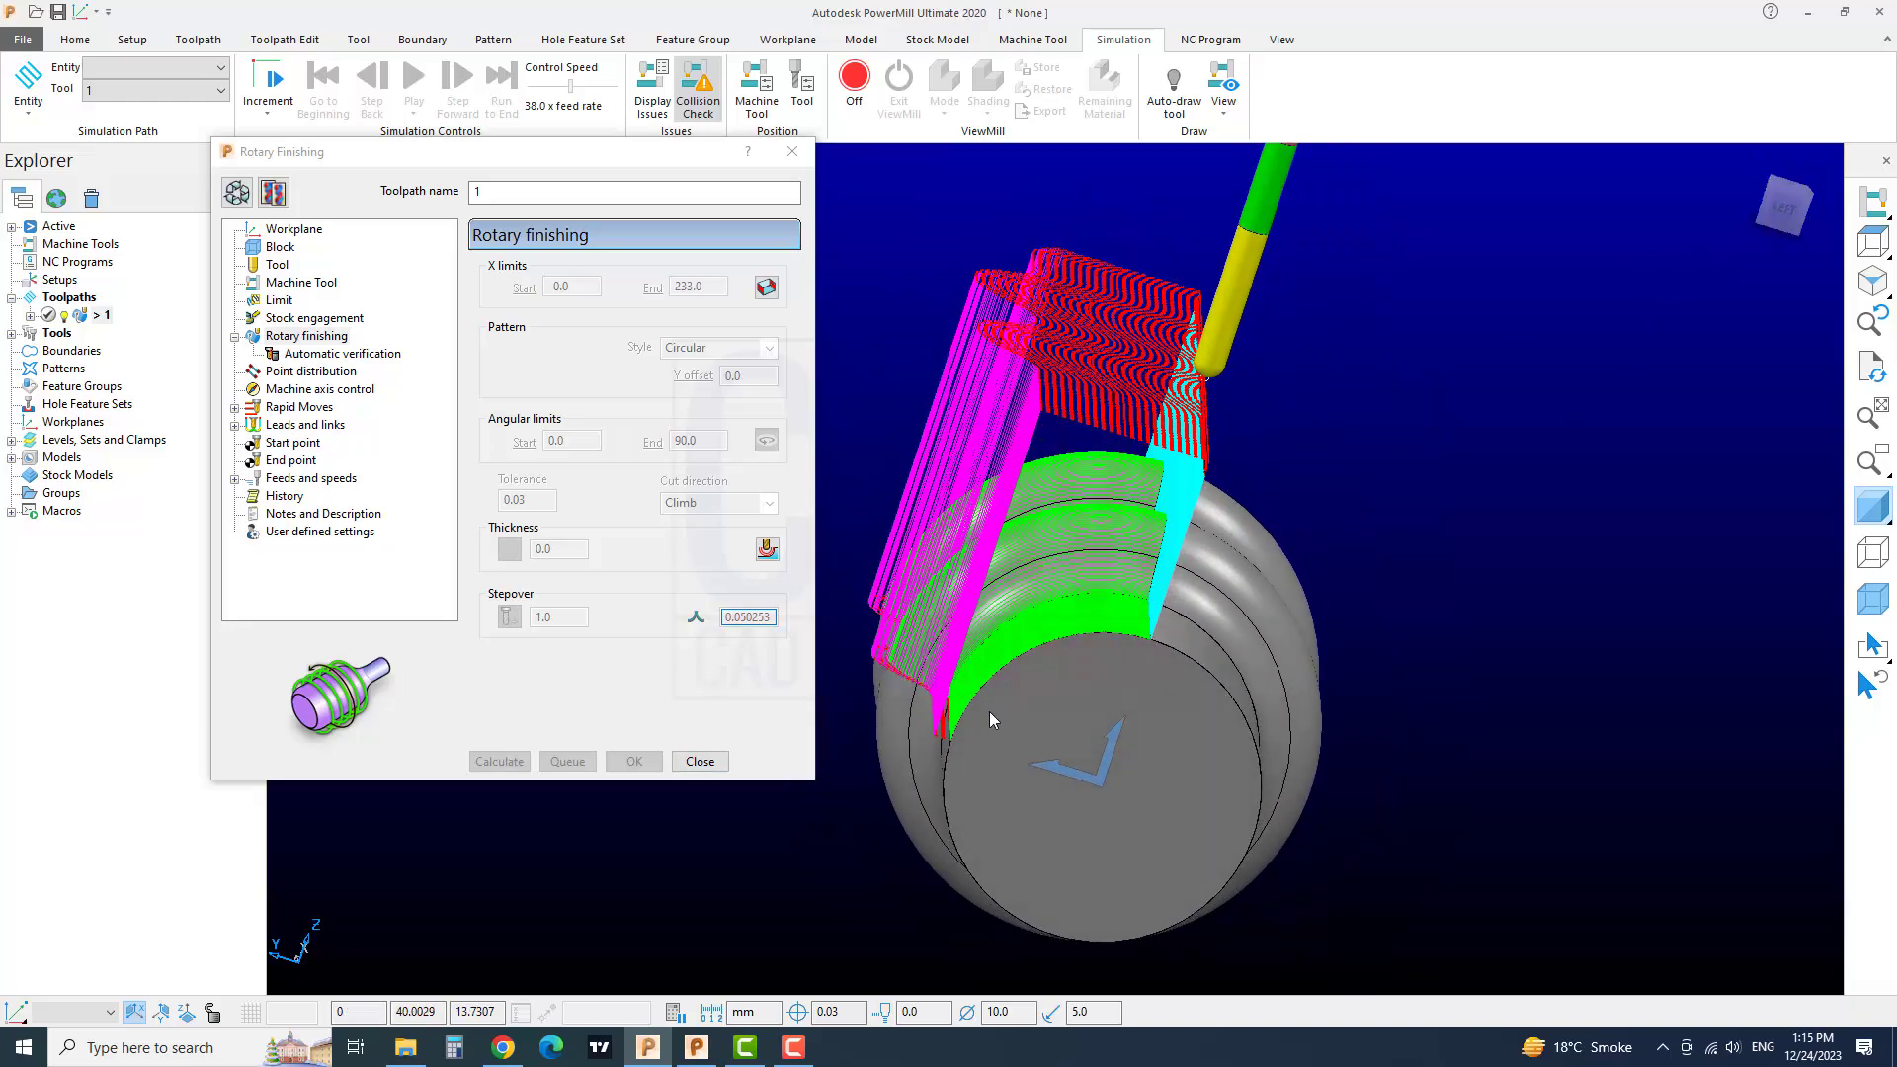
middle_click_drag(1132, 570, 1144, 281)
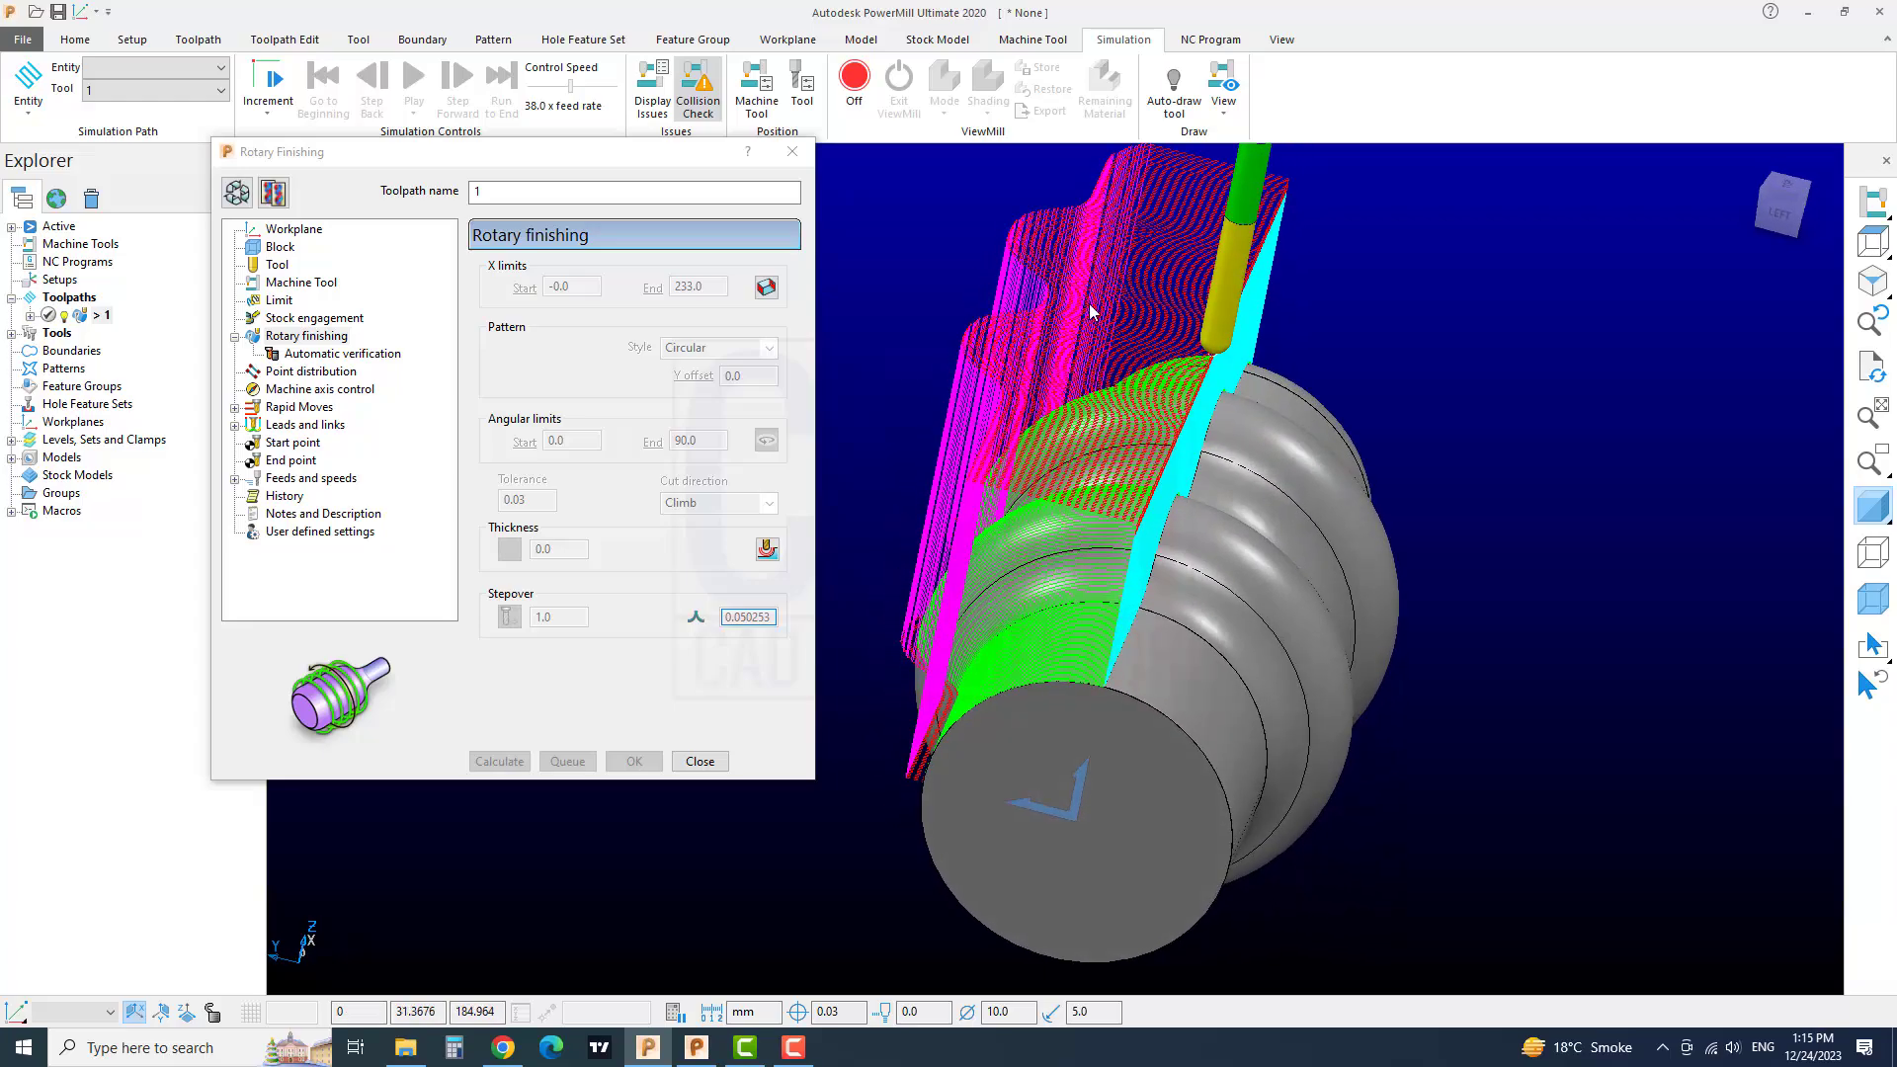
- Reopen toolpath 1 for editing, set its cut direction to Any, recalculate it and inspect the passes
left_click(237, 193)
left_click(718, 503)
left_click(687, 556)
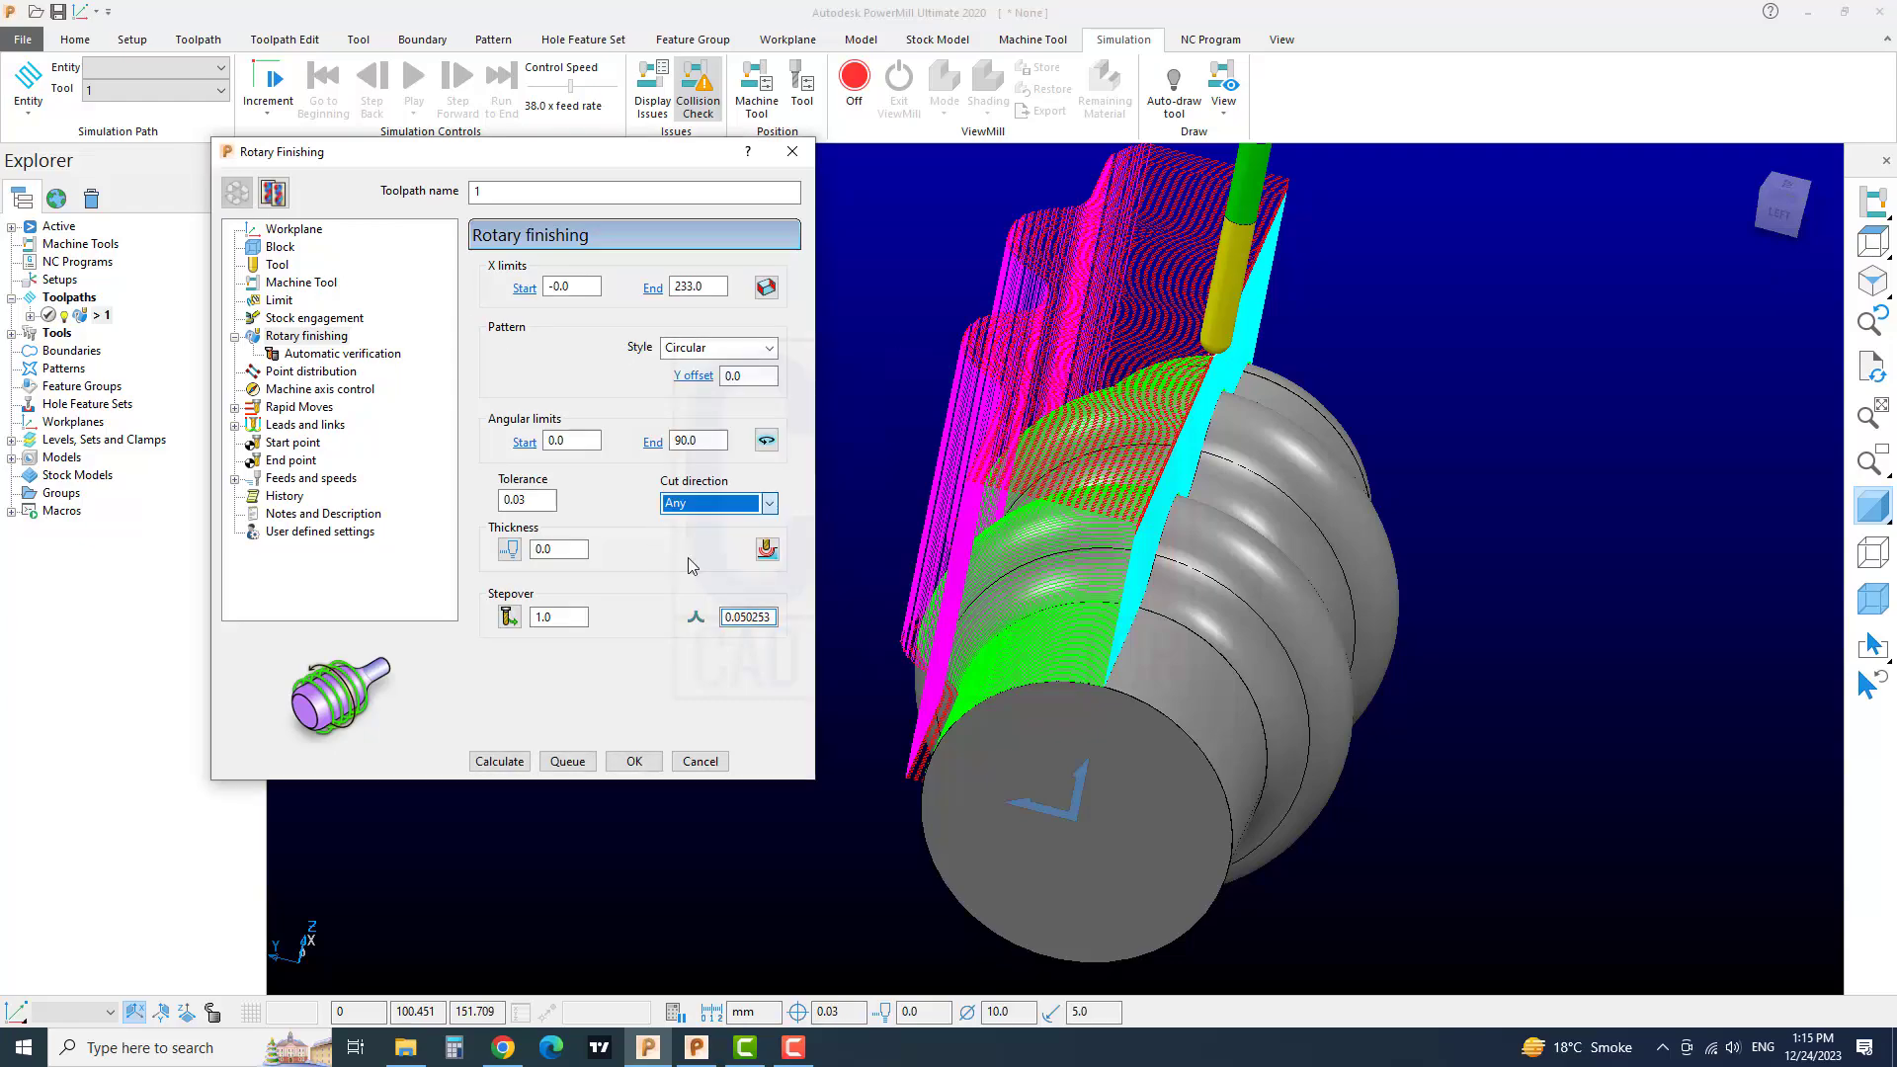
left_click(500, 760)
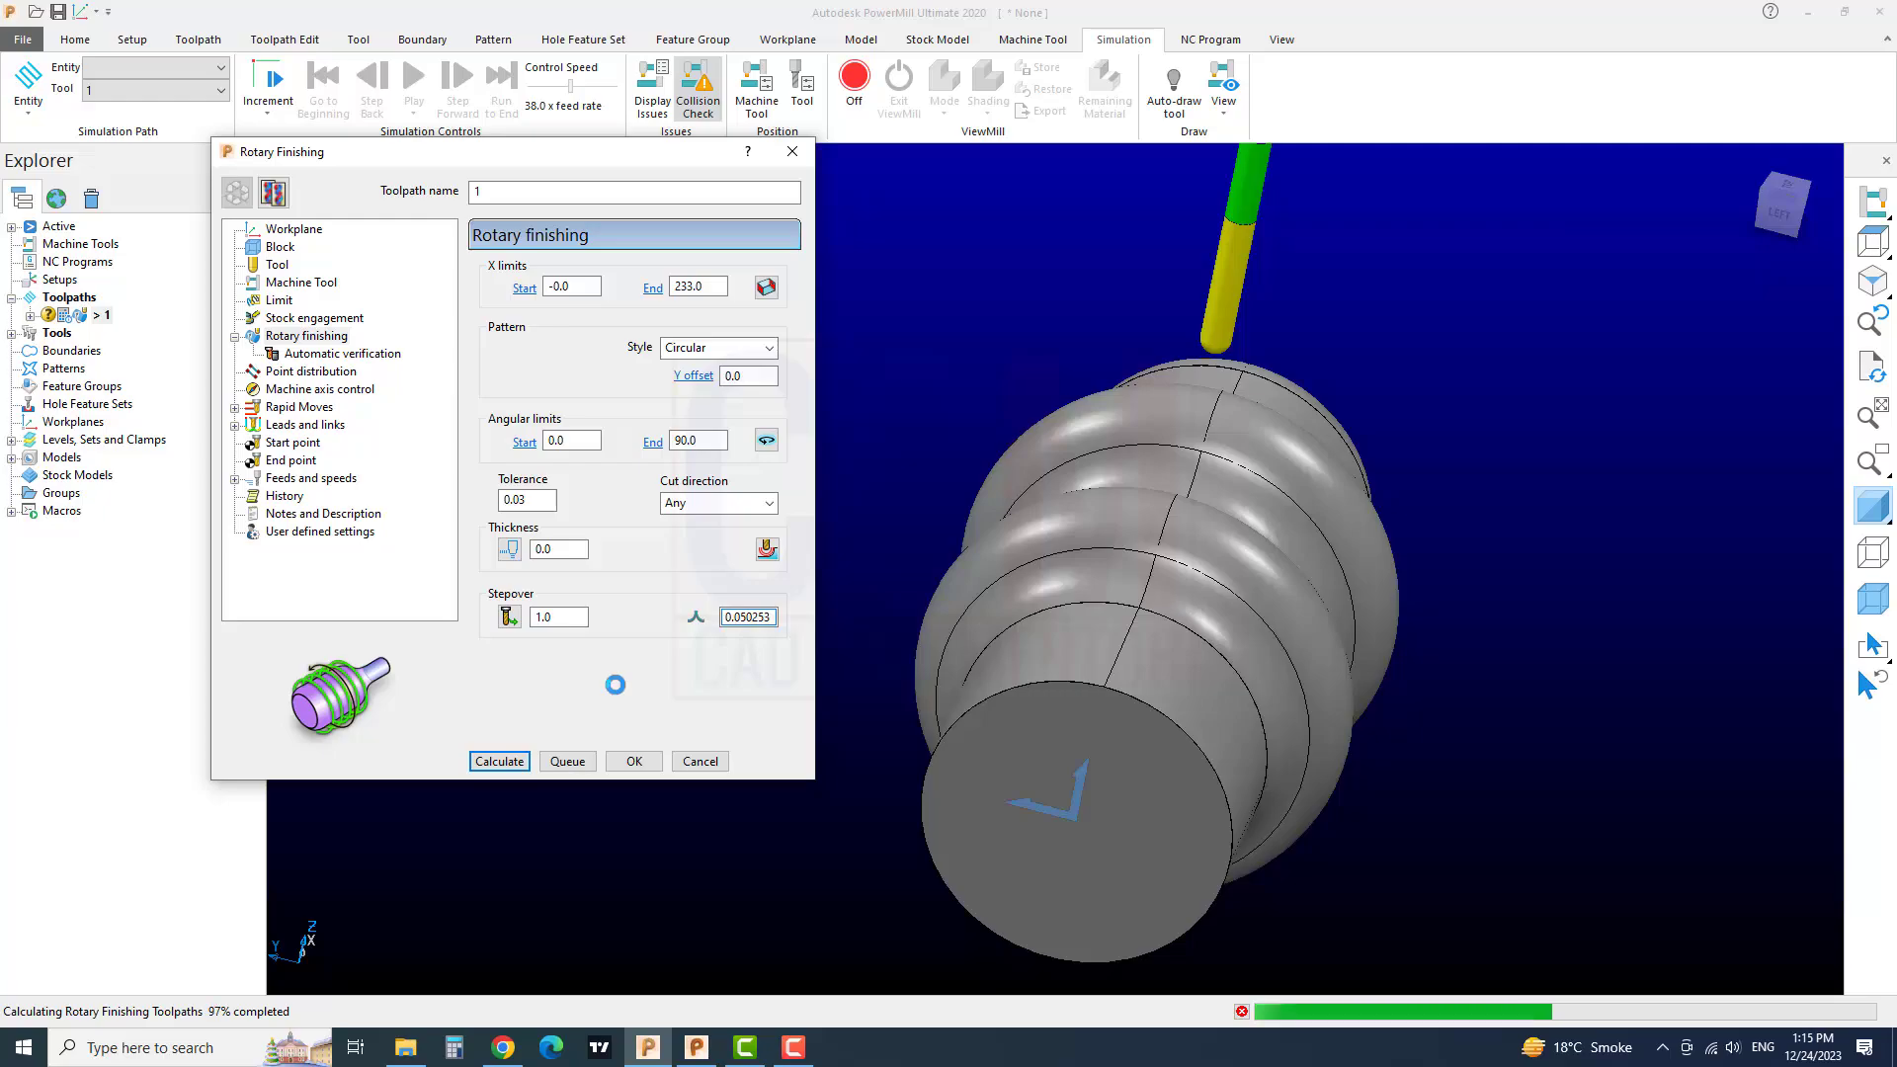
middle_click_drag(1220, 542, 983, 519)
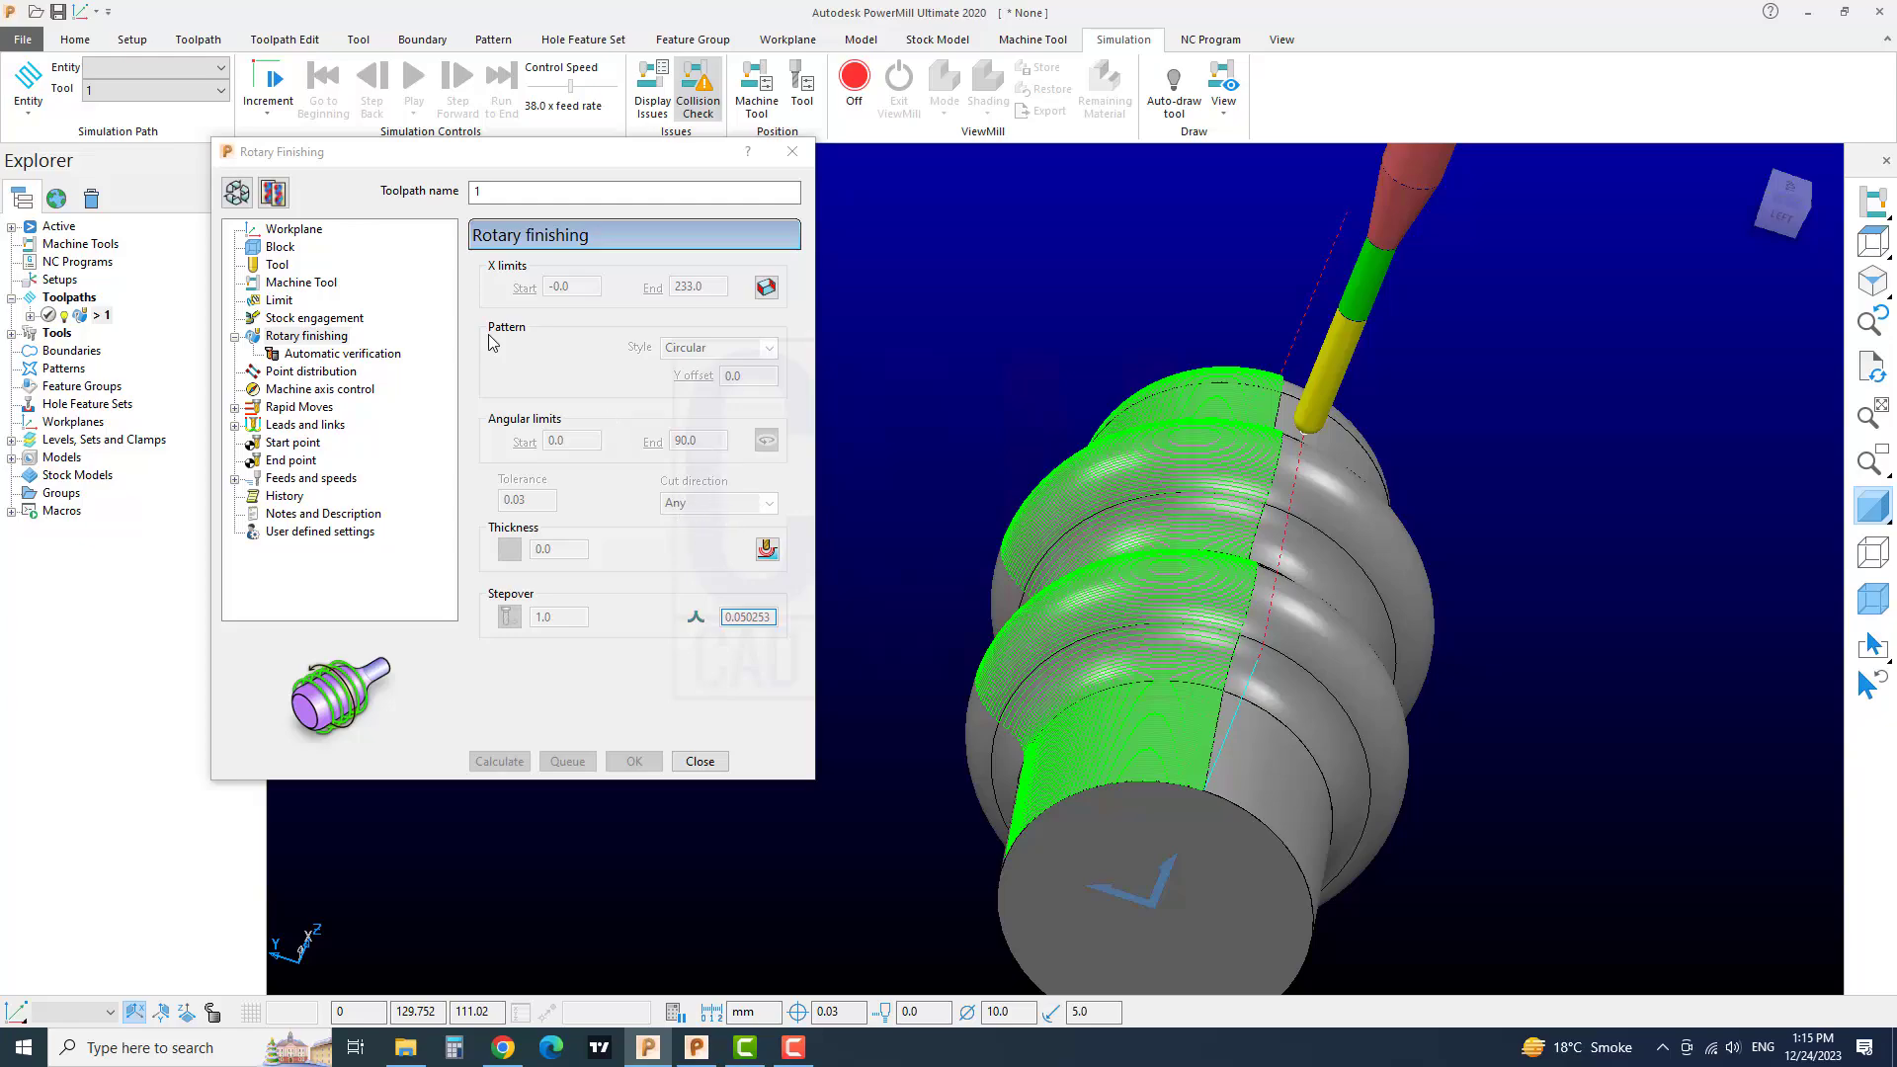
- Reopen toolpath 1, choose On surface as the first link with a distance constraint of 10, recalculate it and close its settings
left_click(236, 192)
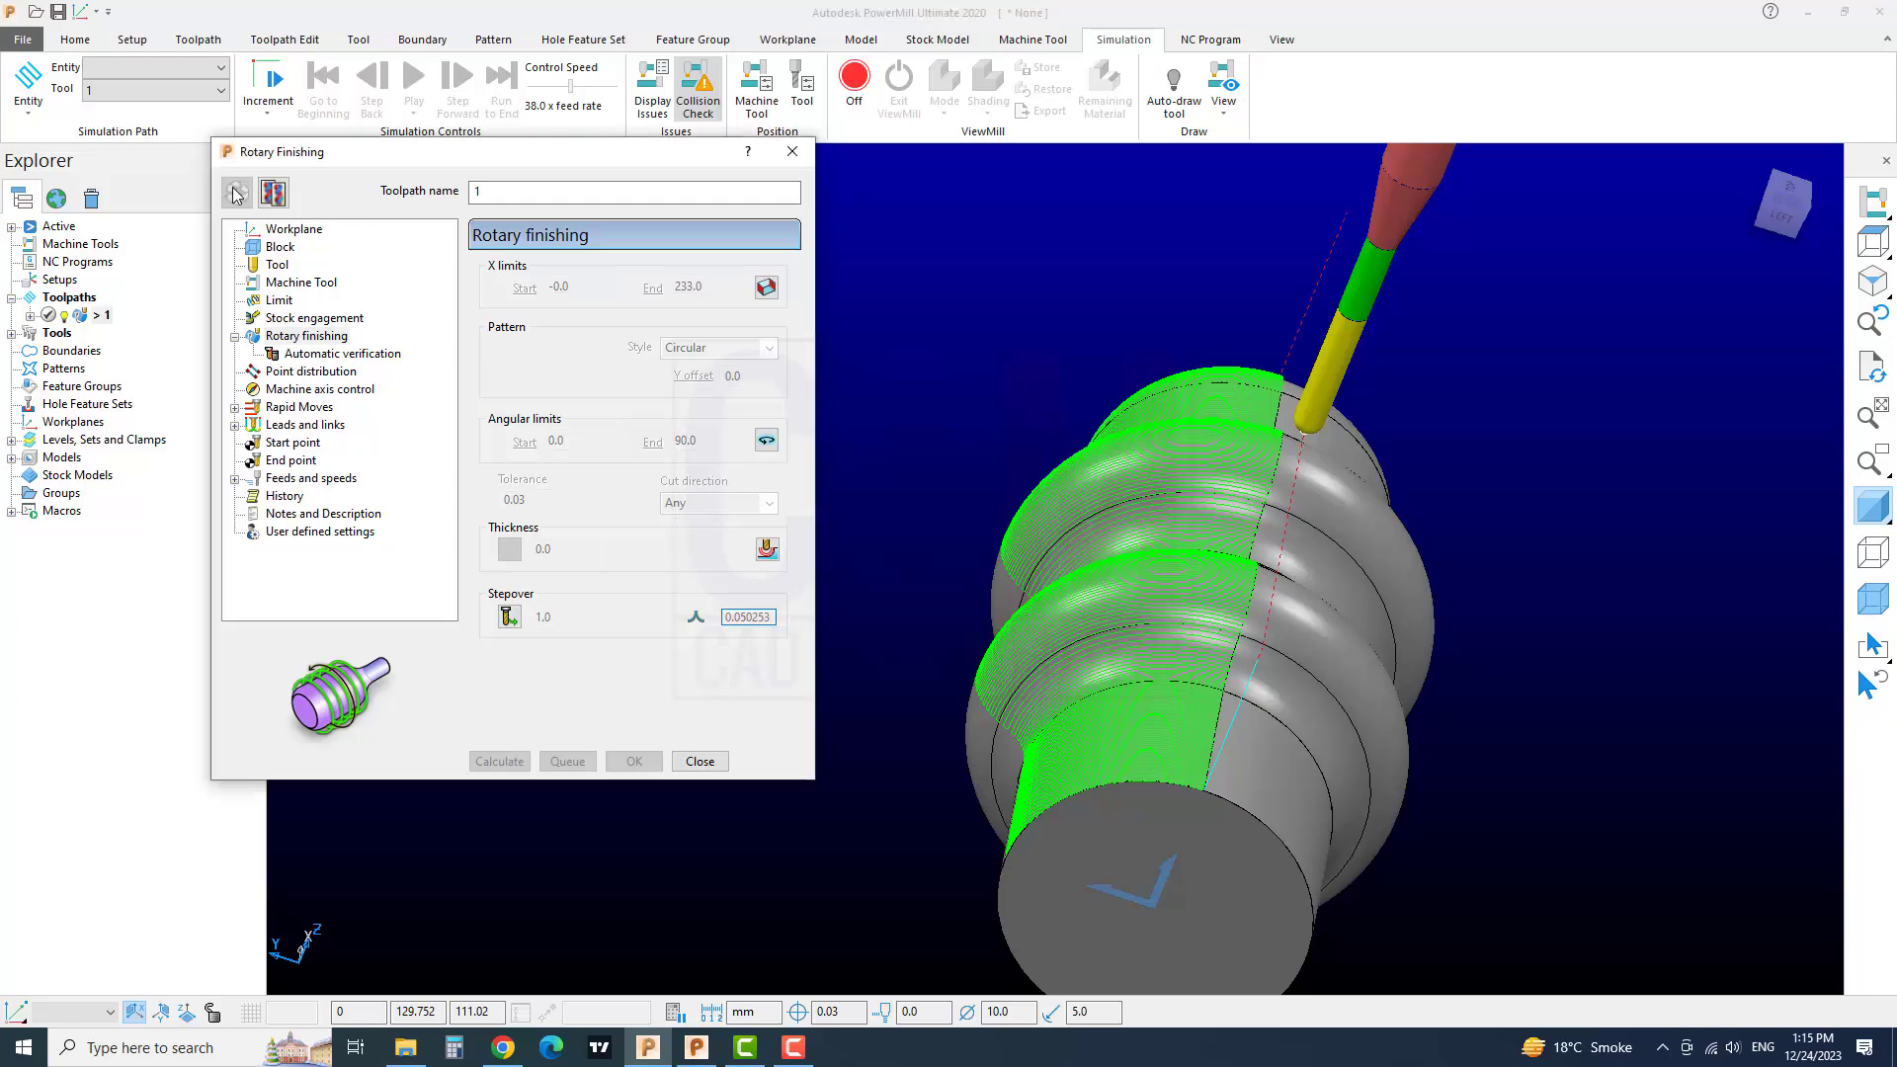
double_click(289, 425)
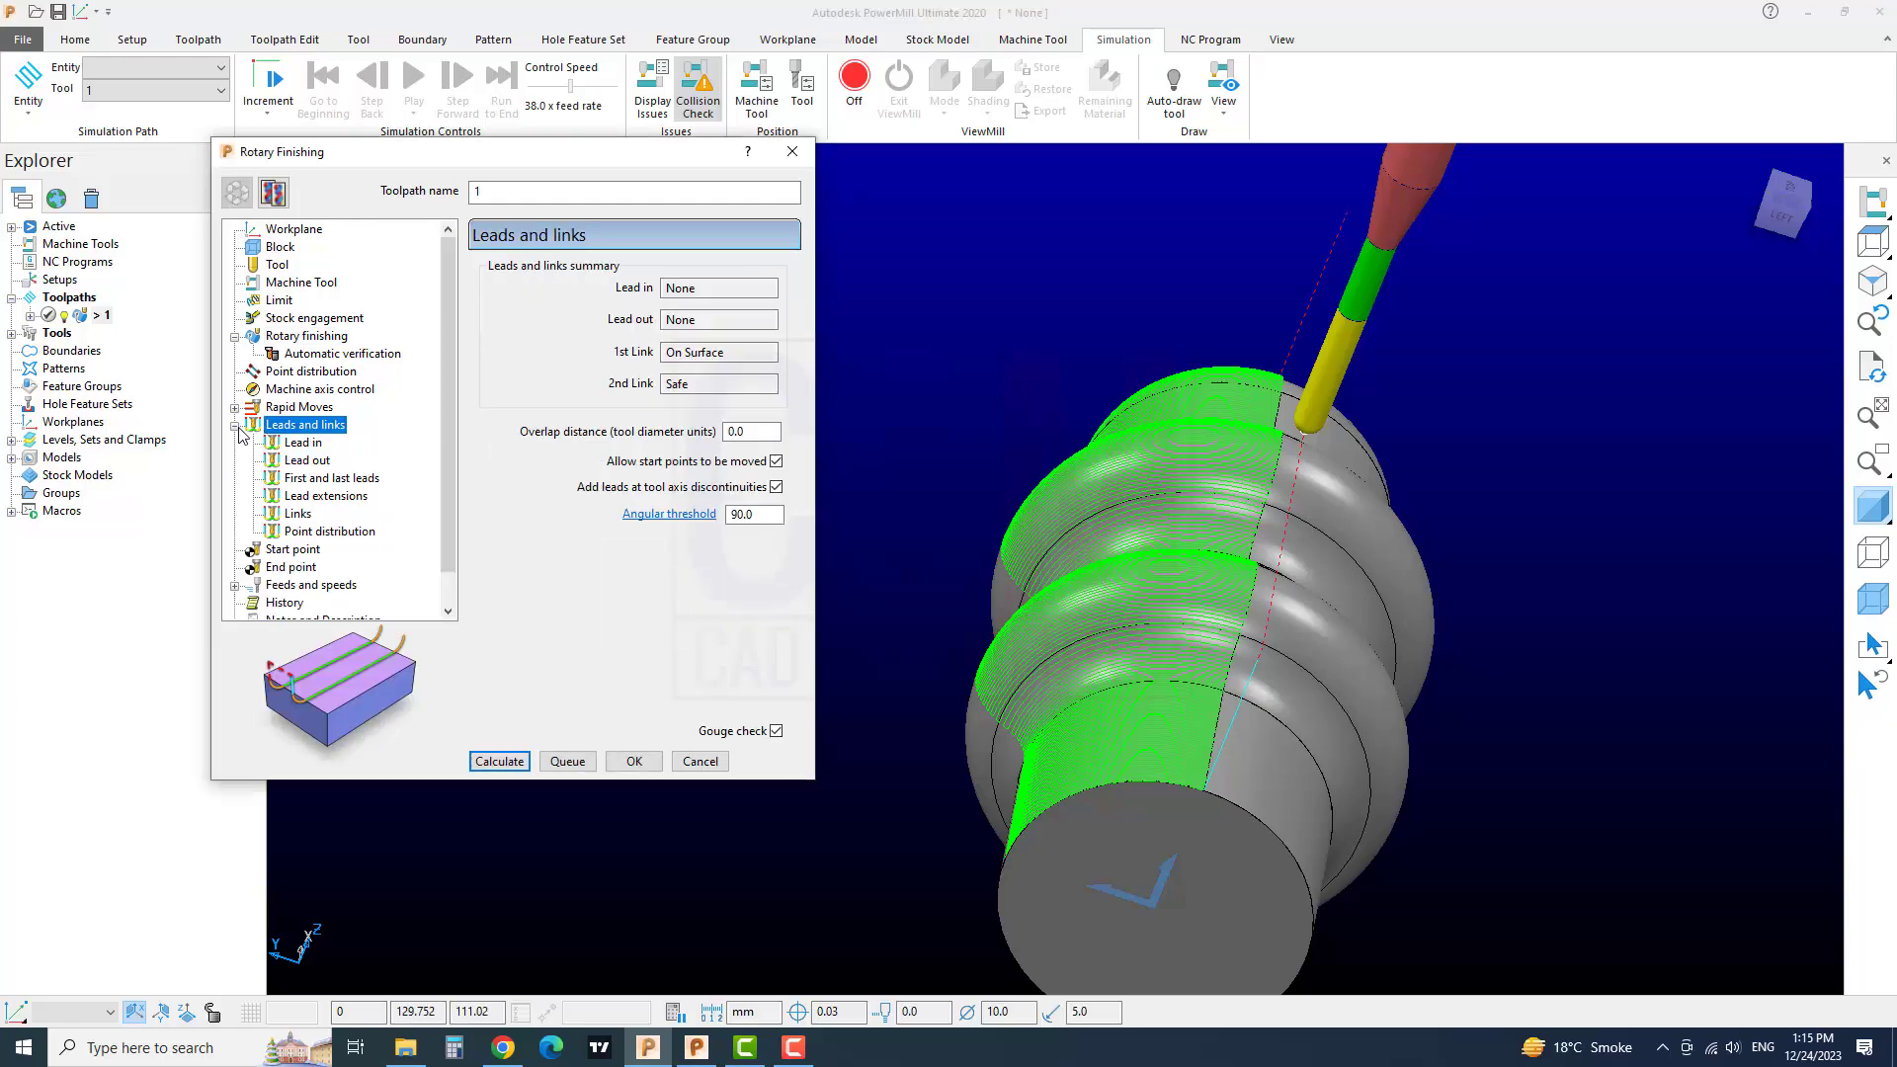
left_click(299, 515)
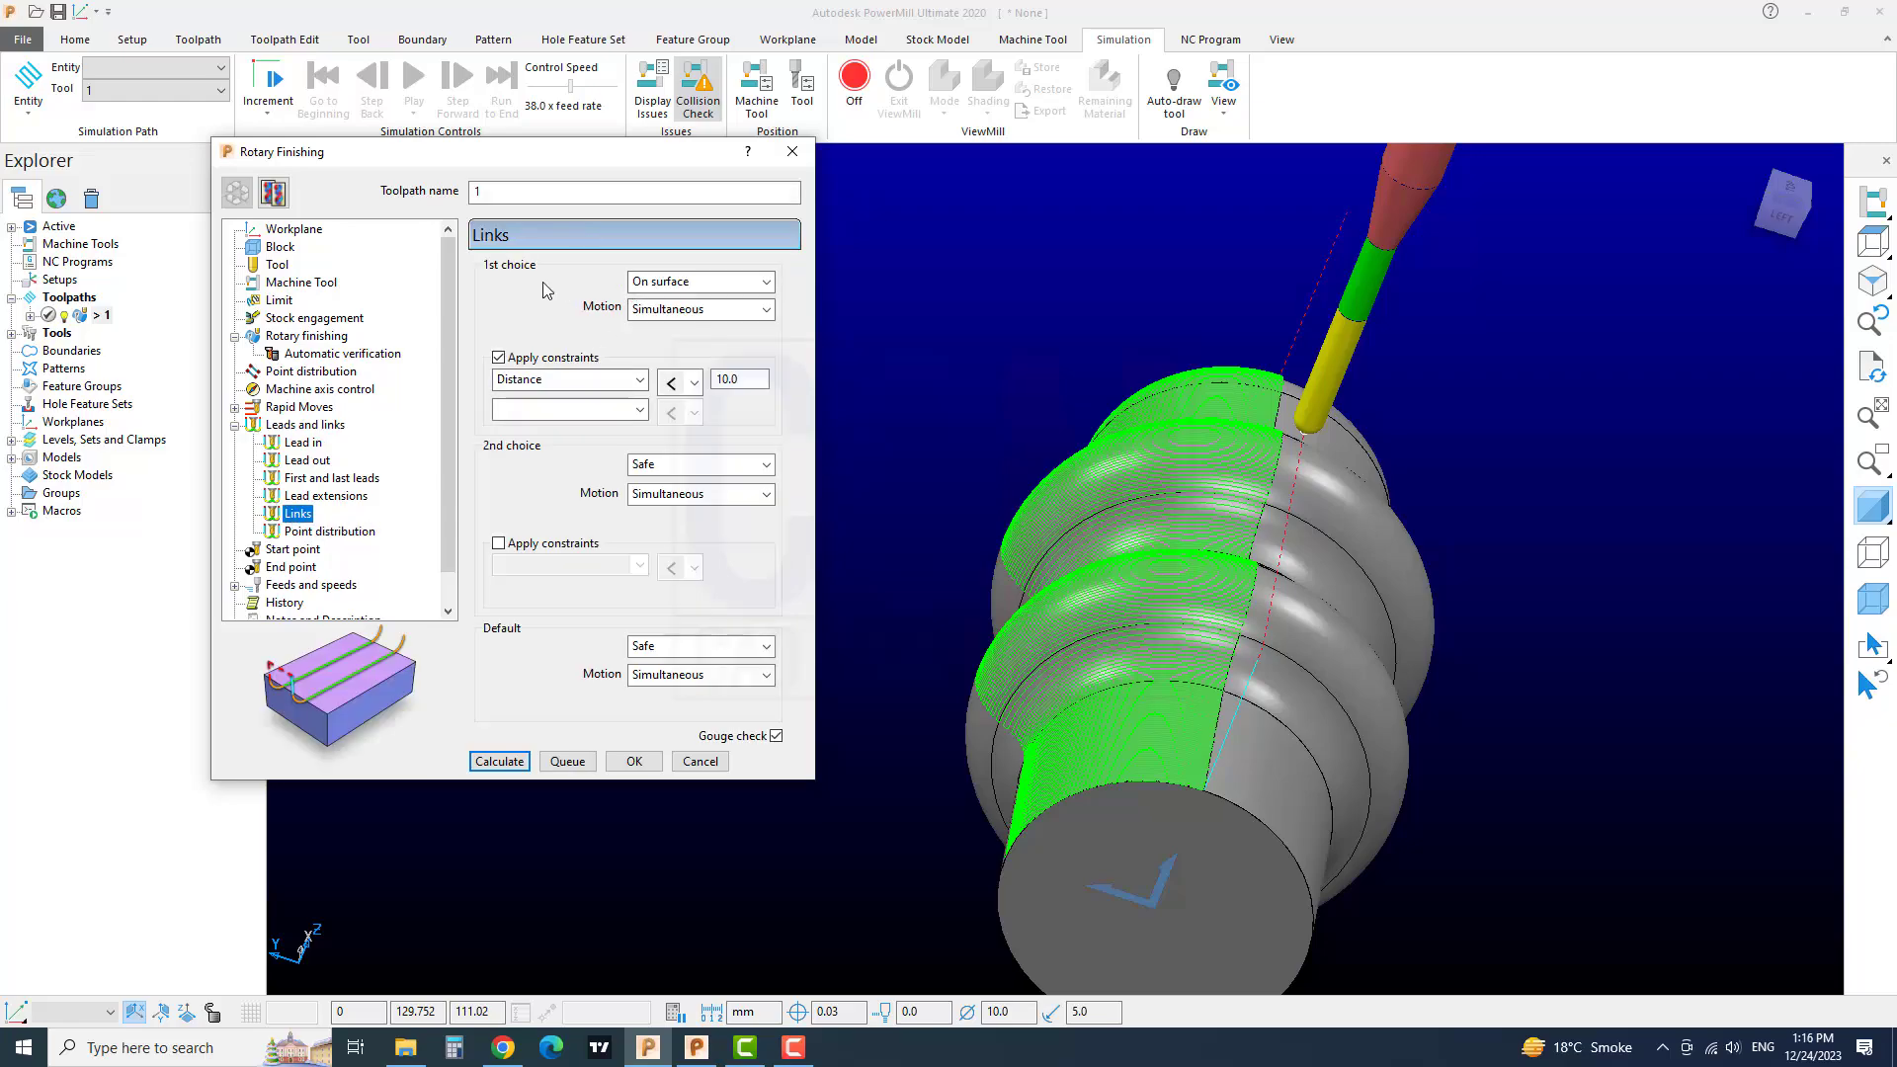
left_click(670, 285)
left_click(702, 380)
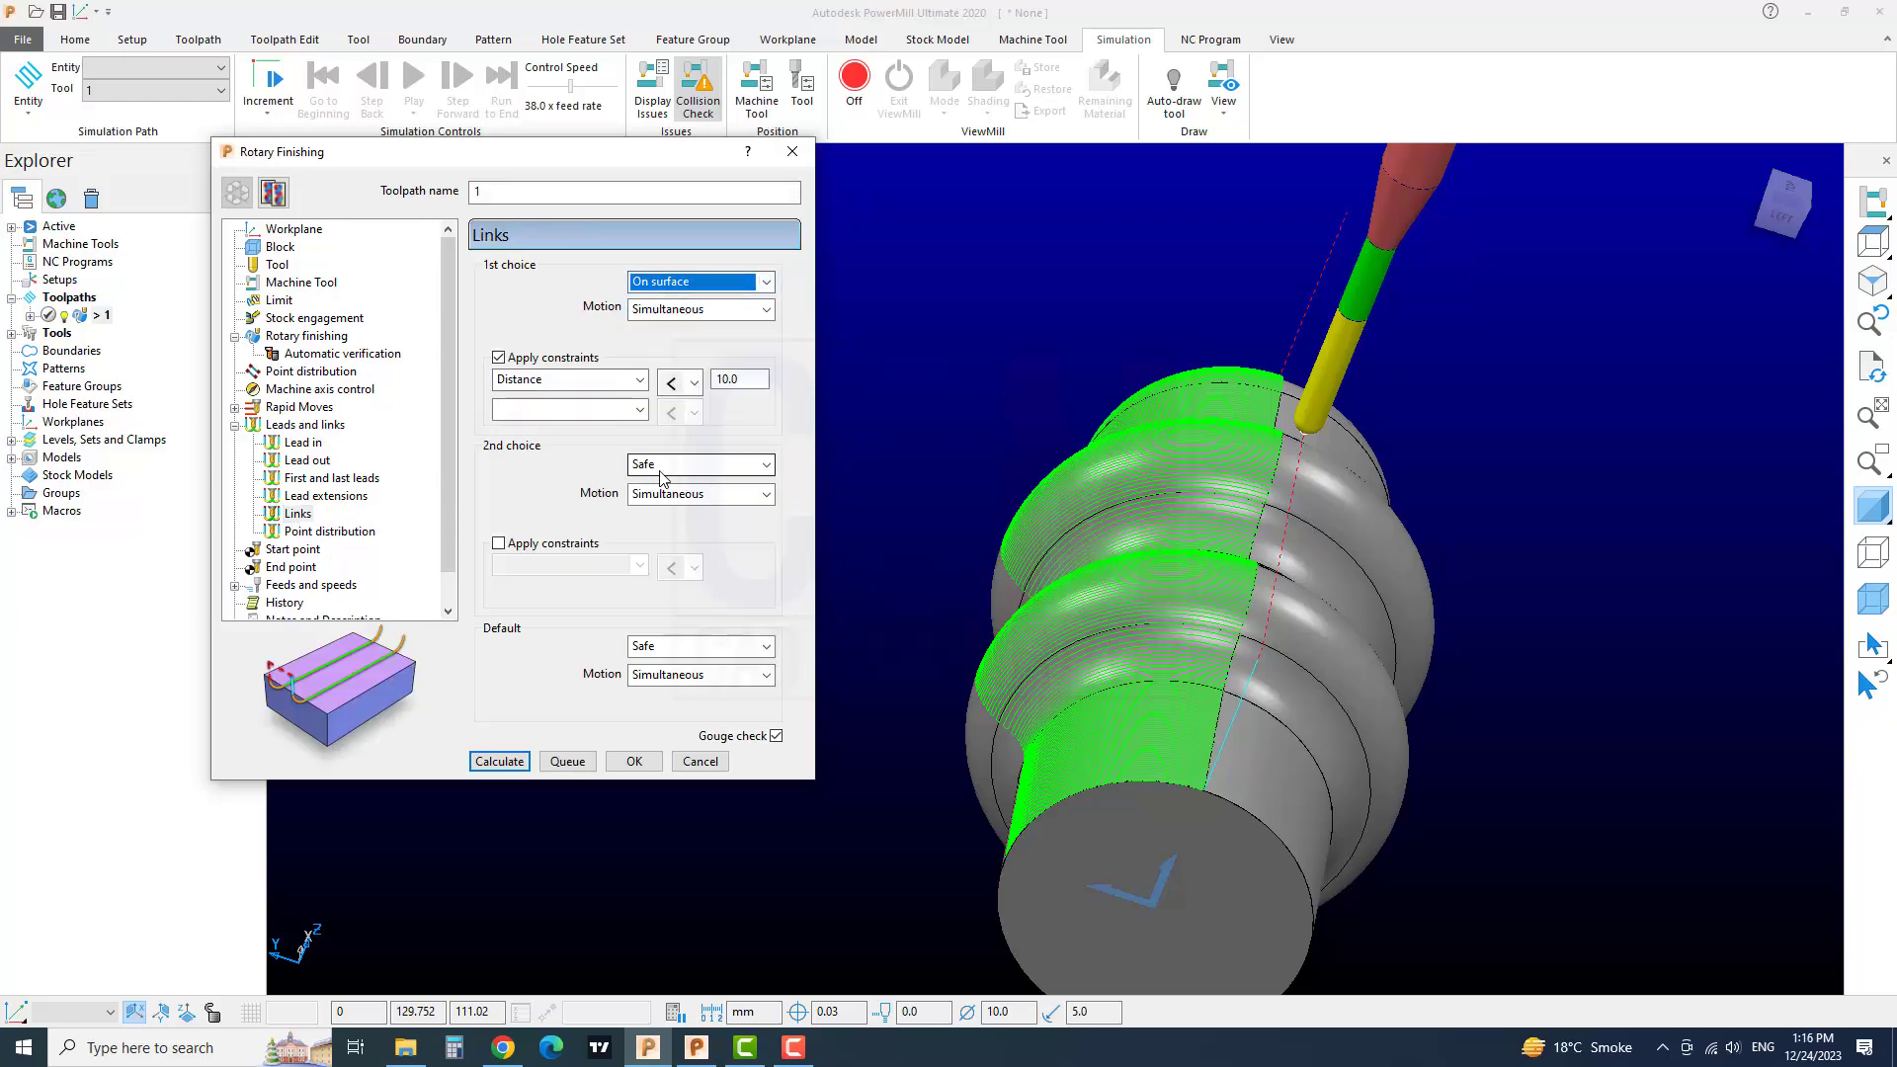
left_click(517, 766)
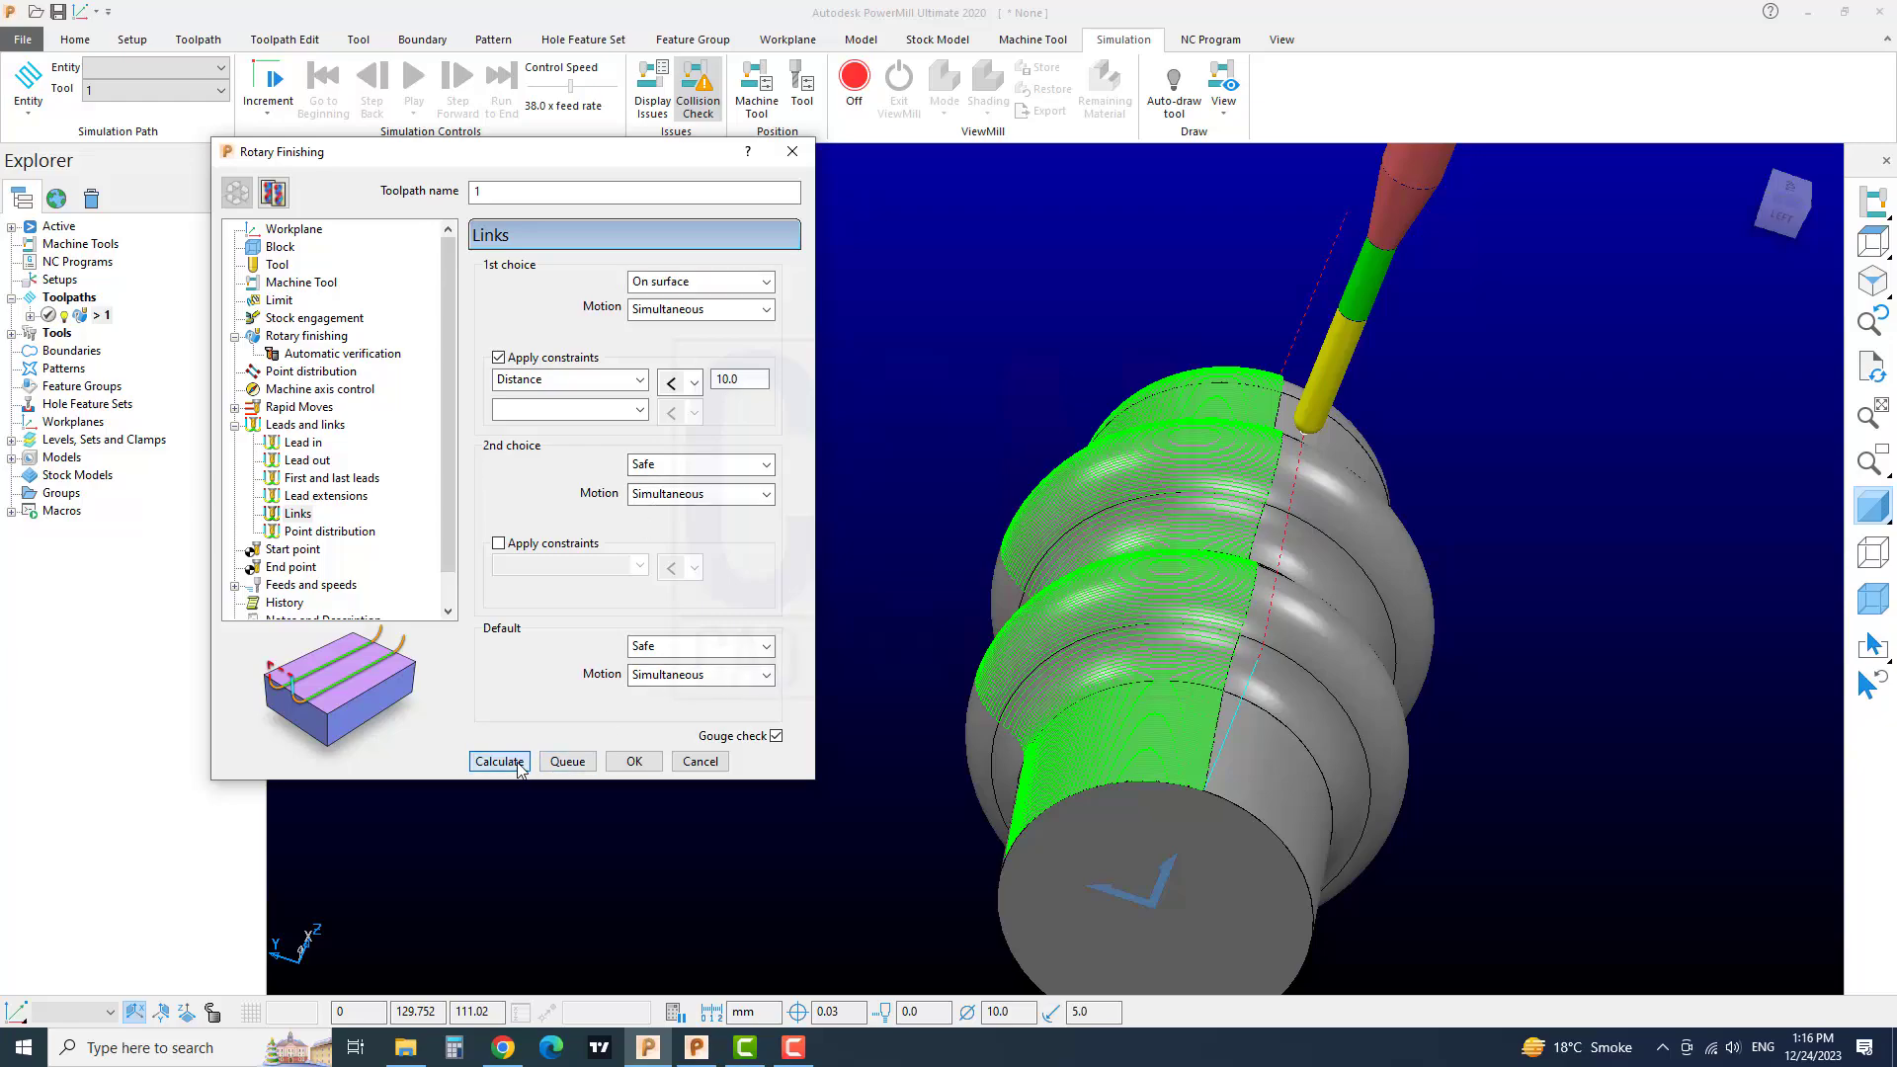
left_click(633, 762)
middle_click_drag(891, 591, 1017, 631)
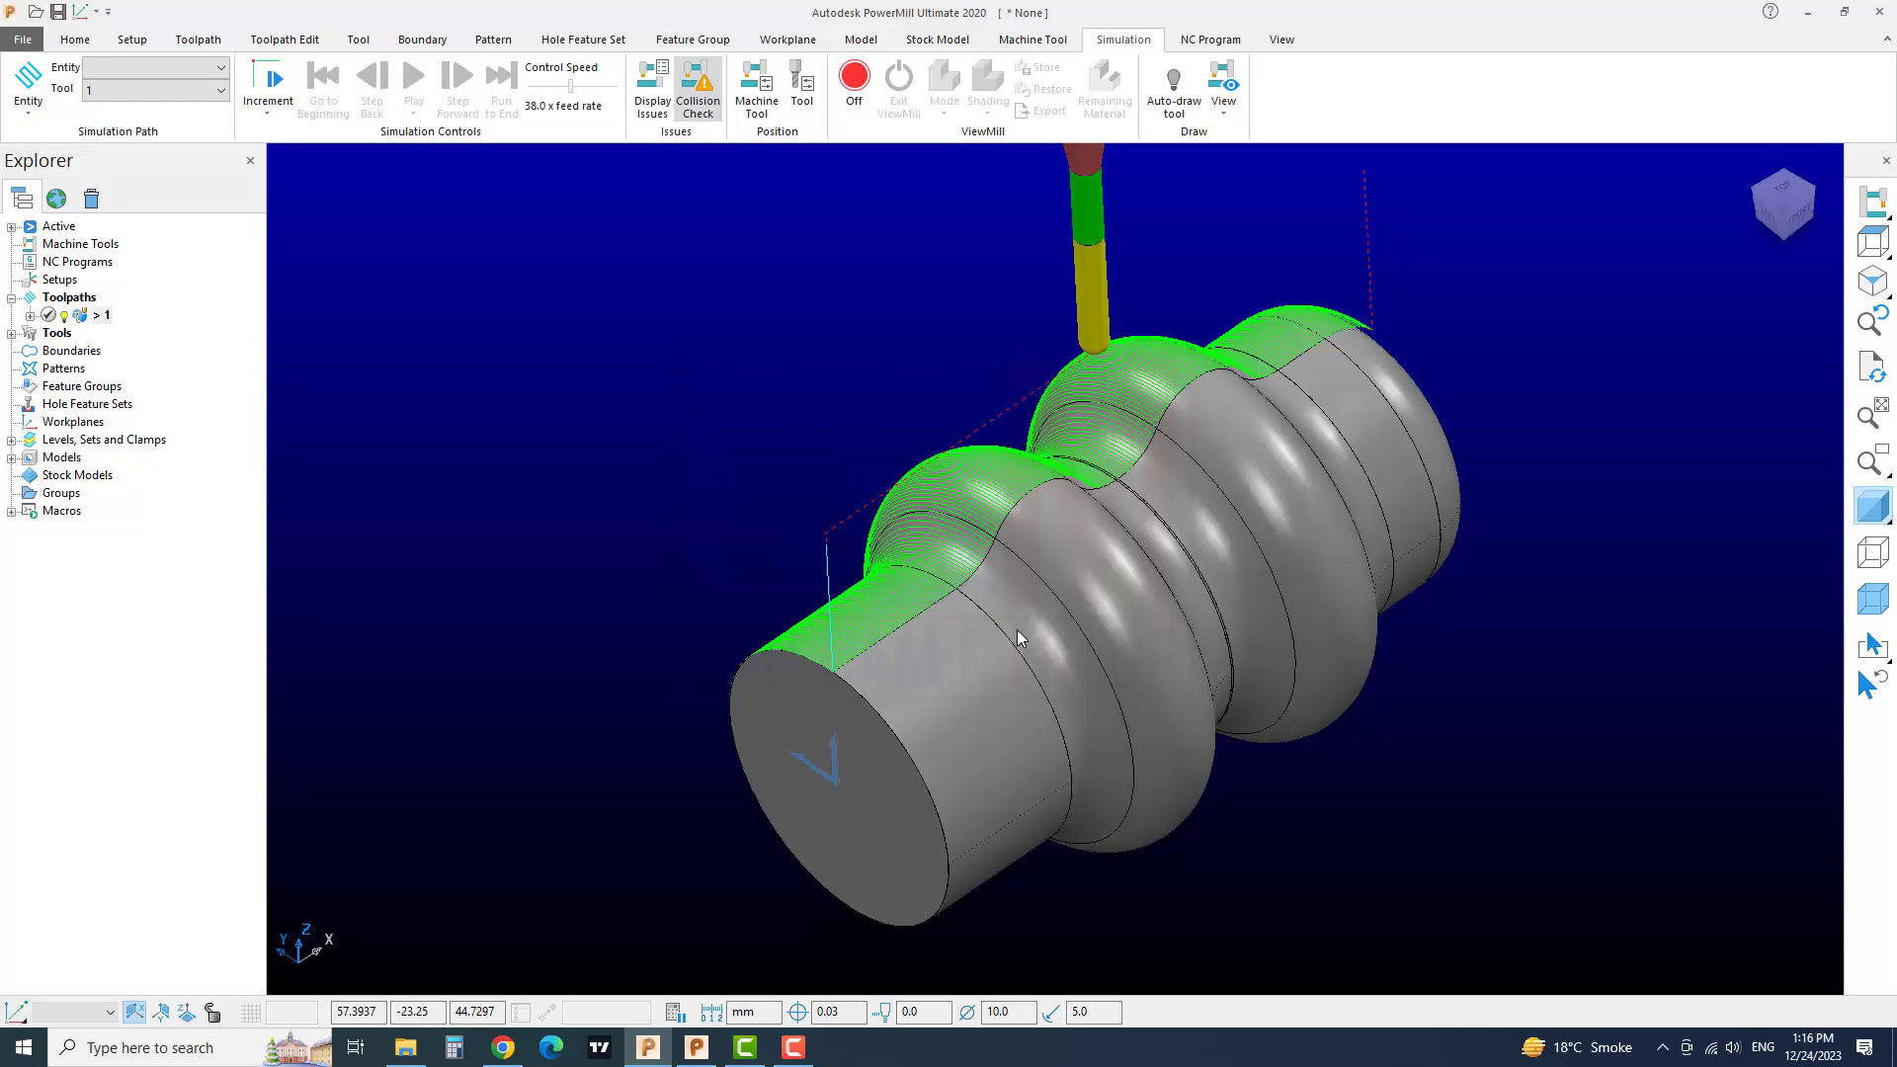
scroll(1016, 630, "down", 2)
scroll(1016, 630, "up", 3)
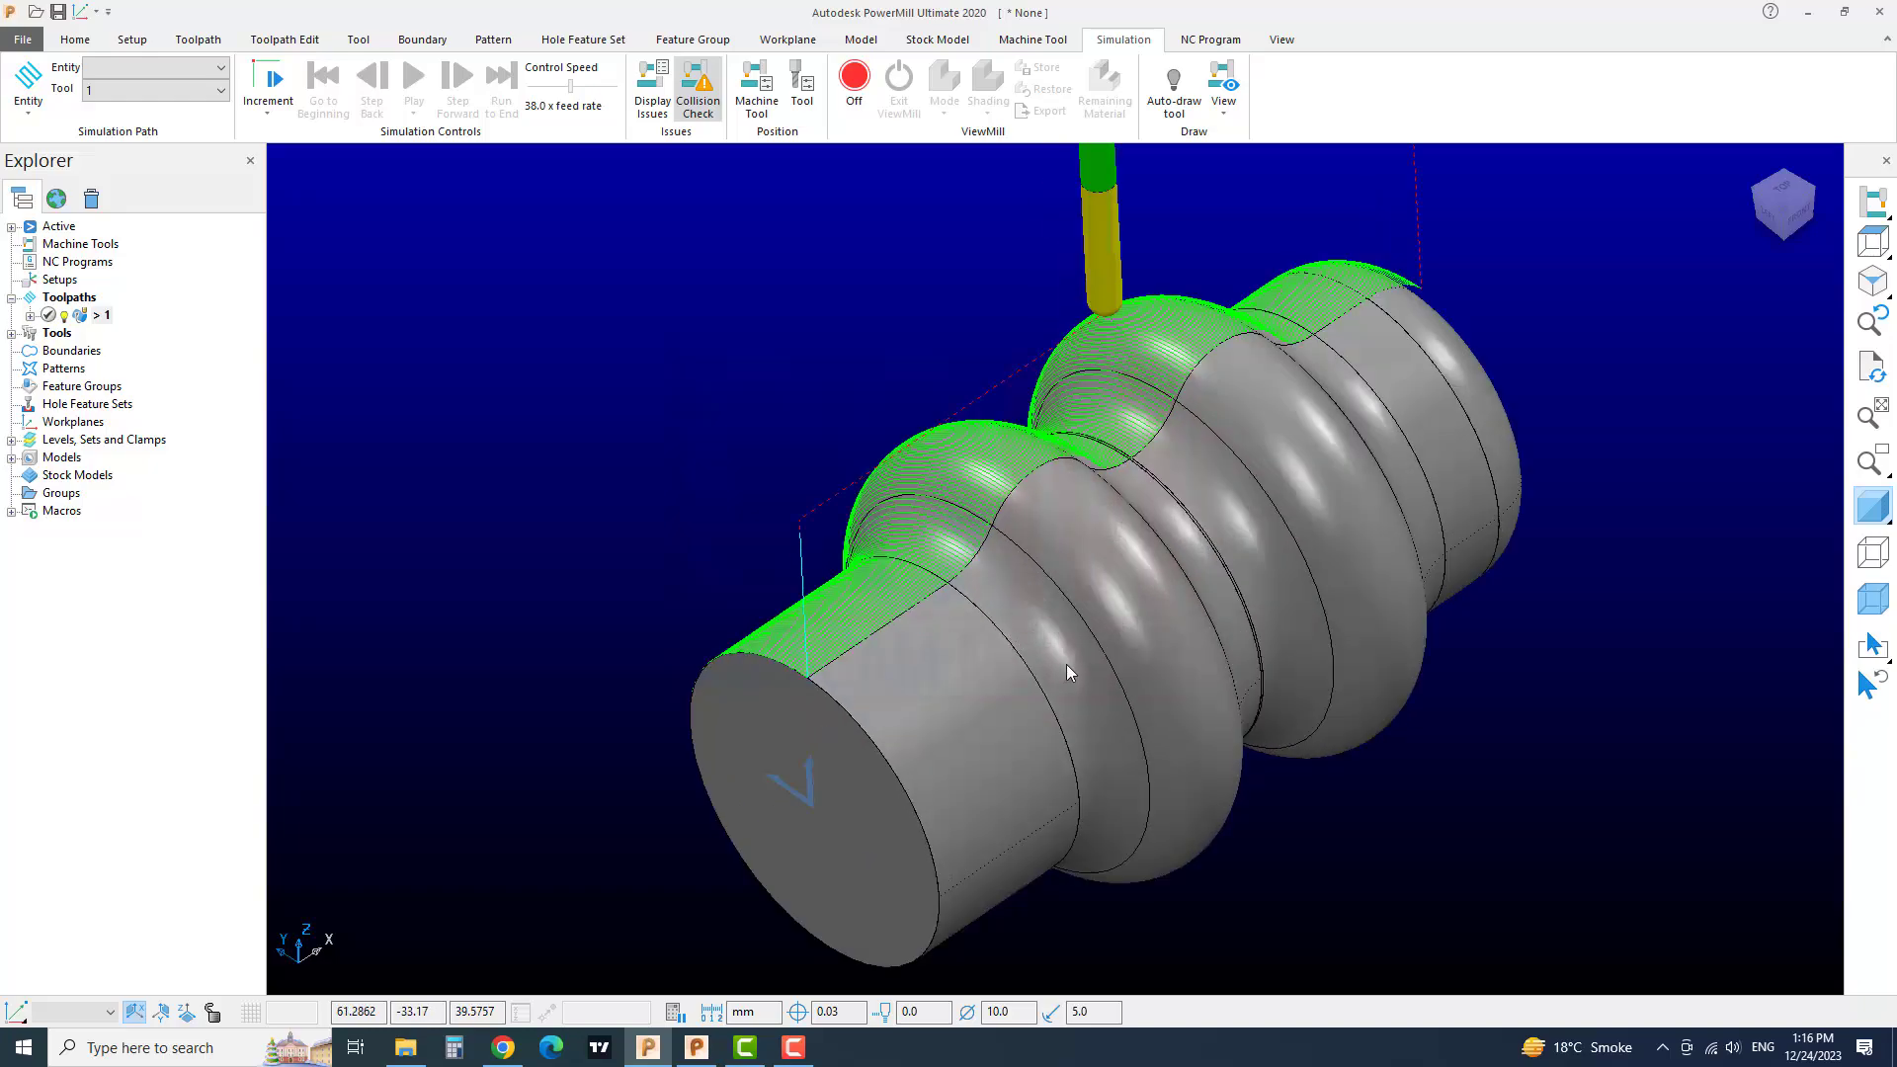
middle_click_drag(1136, 757, 1034, 636)
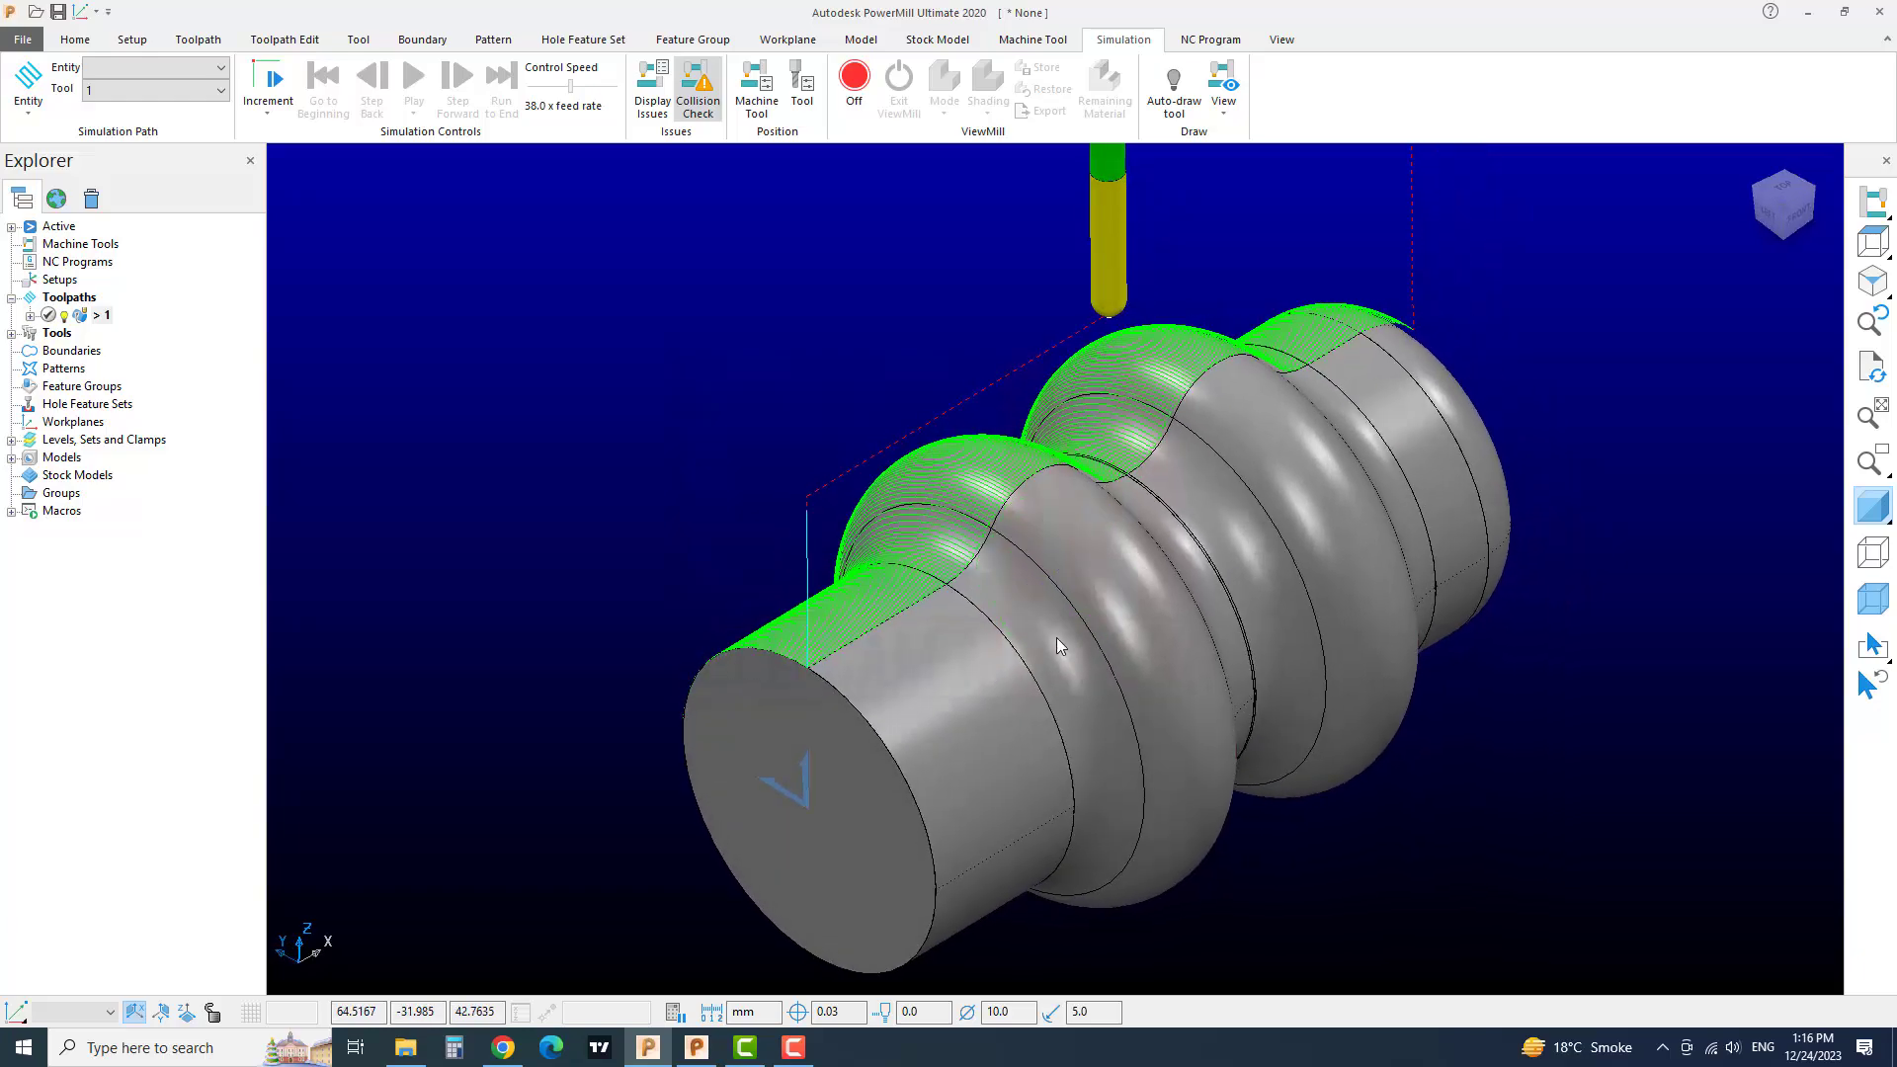